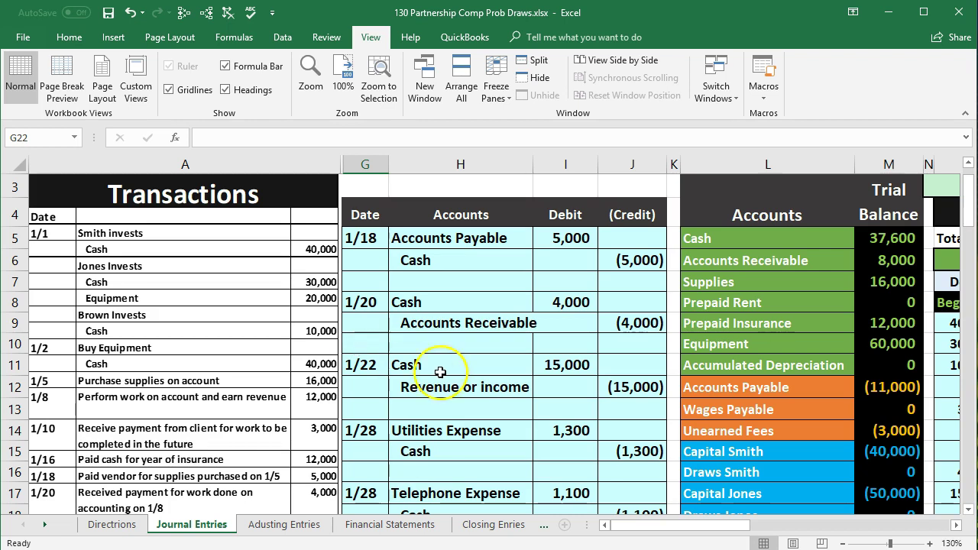
Step: Review the remaining January transactions, the existing journal entries and the trial balance down to Net Income
scroll(489, 359, "down", 2)
scroll(504, 355, "down", 2)
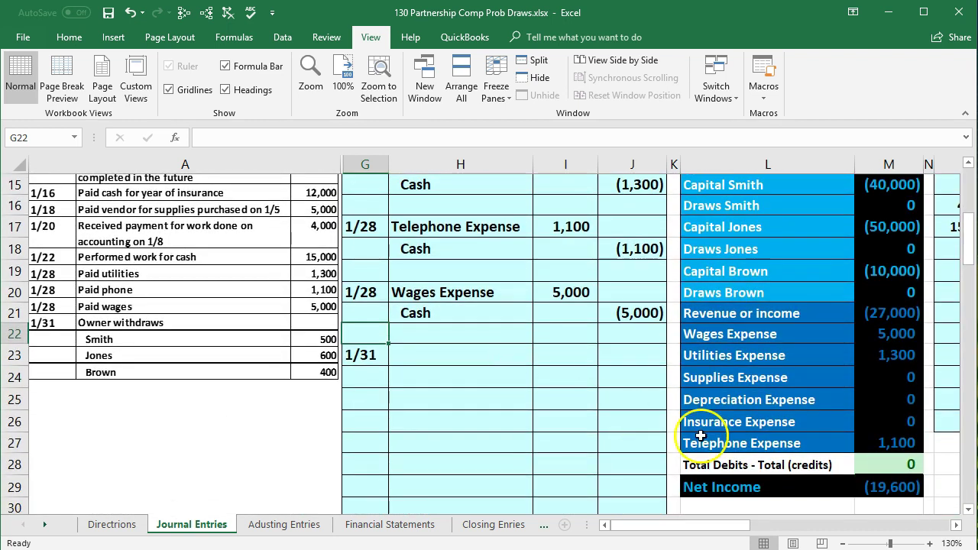
left_click(891, 486)
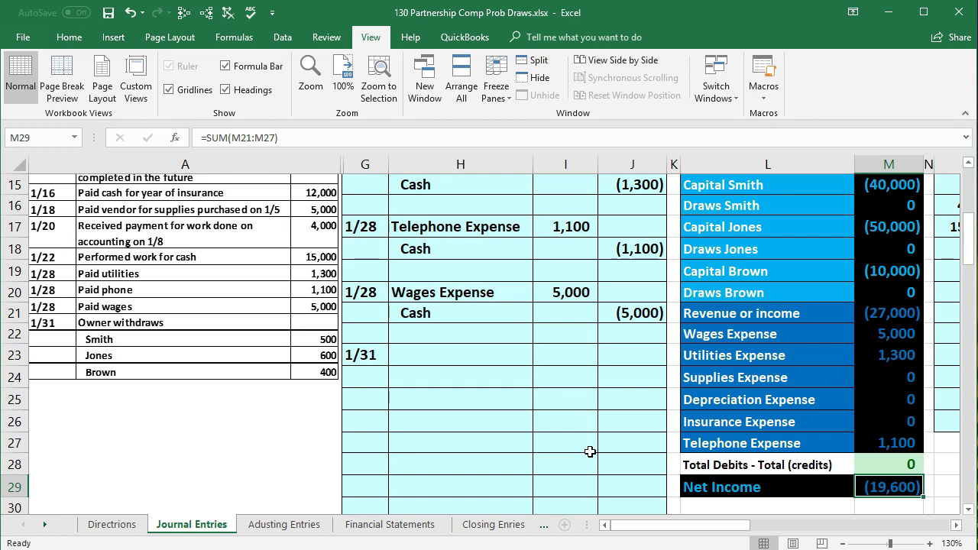
scroll(590, 452, "up", 1)
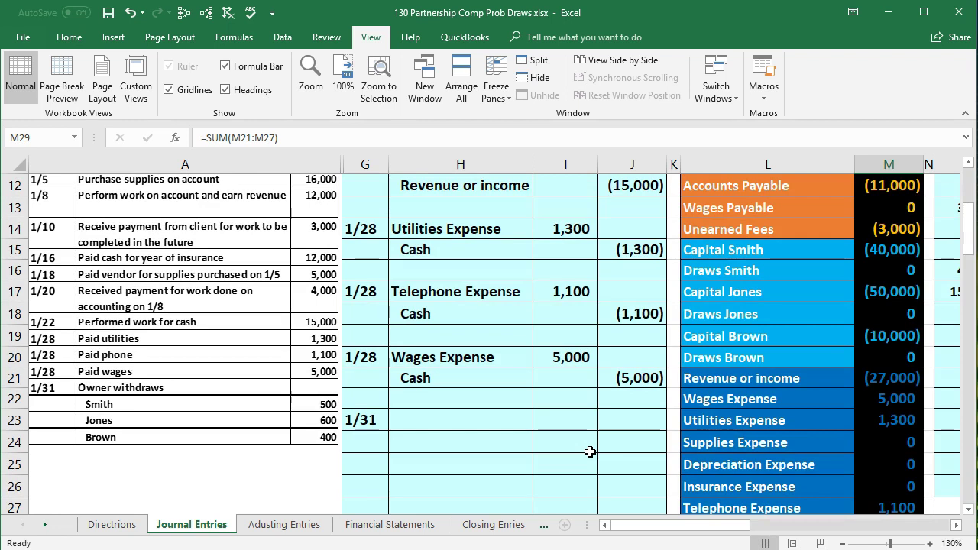
scroll(589, 452, "up", 3)
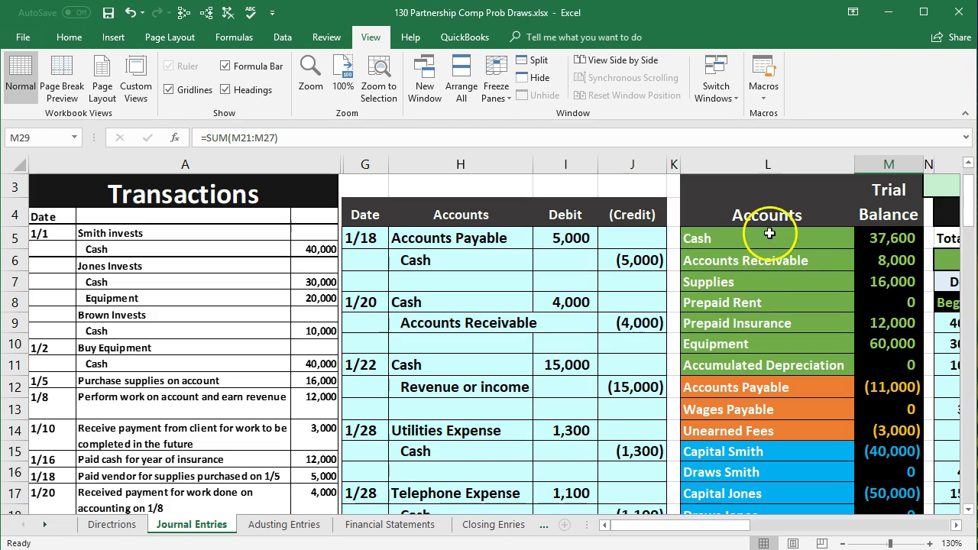
Step: Copy the Cash account name from the trial balance and paste only its value into H26 for the 1/31 entry
left_click(823, 234)
left_click_drag(822, 234, 890, 239)
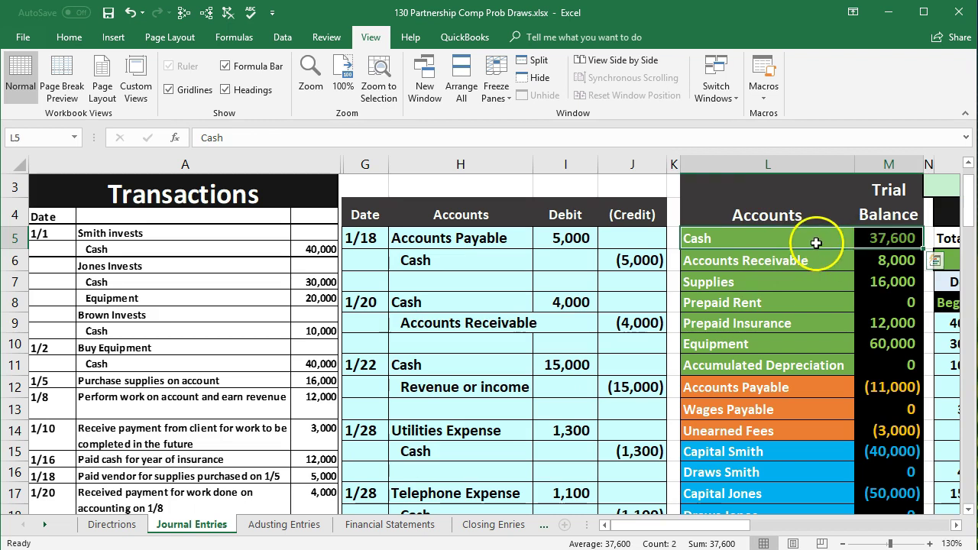
left_click(814, 239)
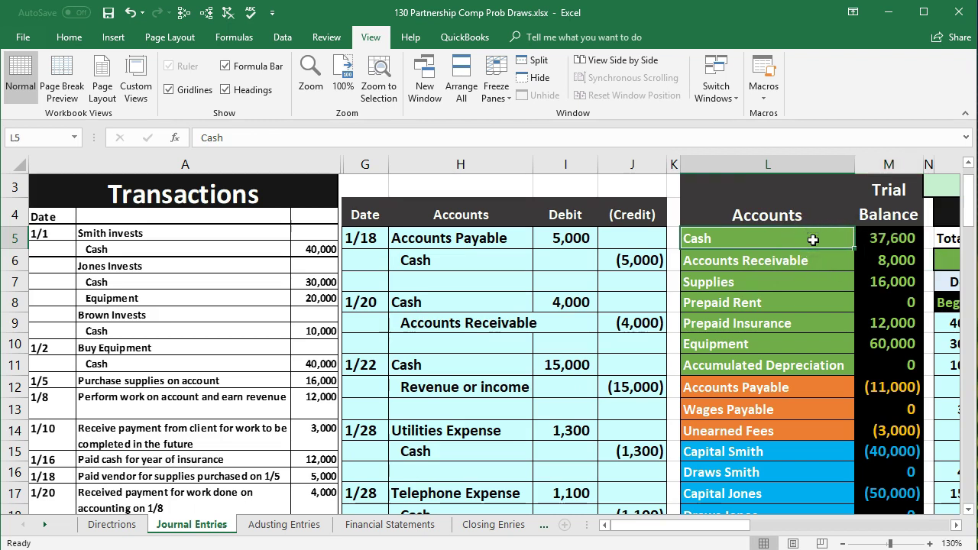
right_click(813, 239)
left_click(827, 262)
scroll(569, 366, "down", 5)
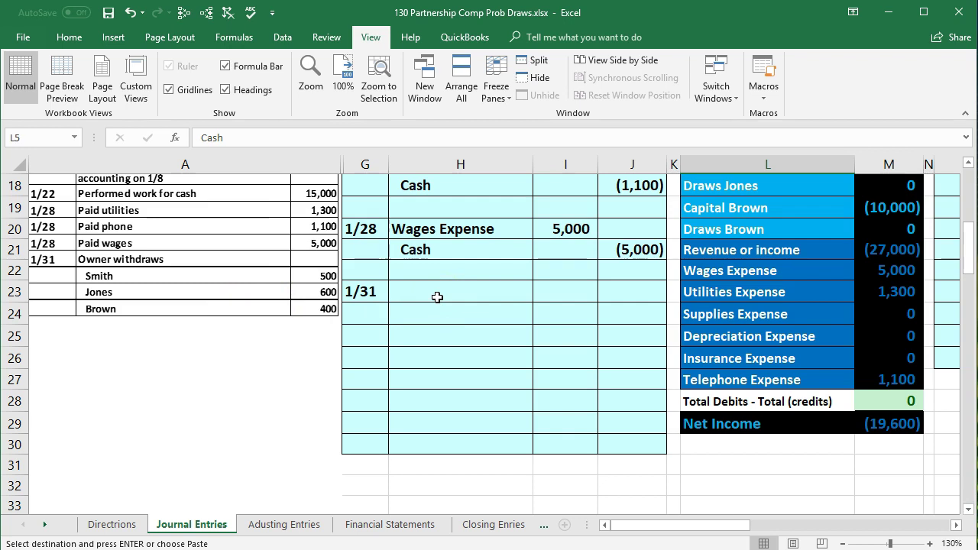
left_click(437, 297)
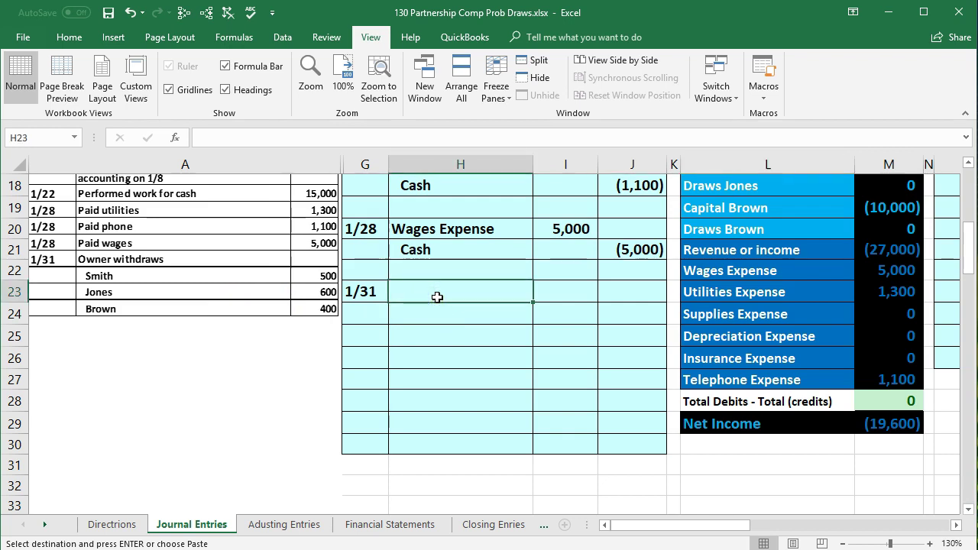
key("Down")
key("Down")
key("Down")
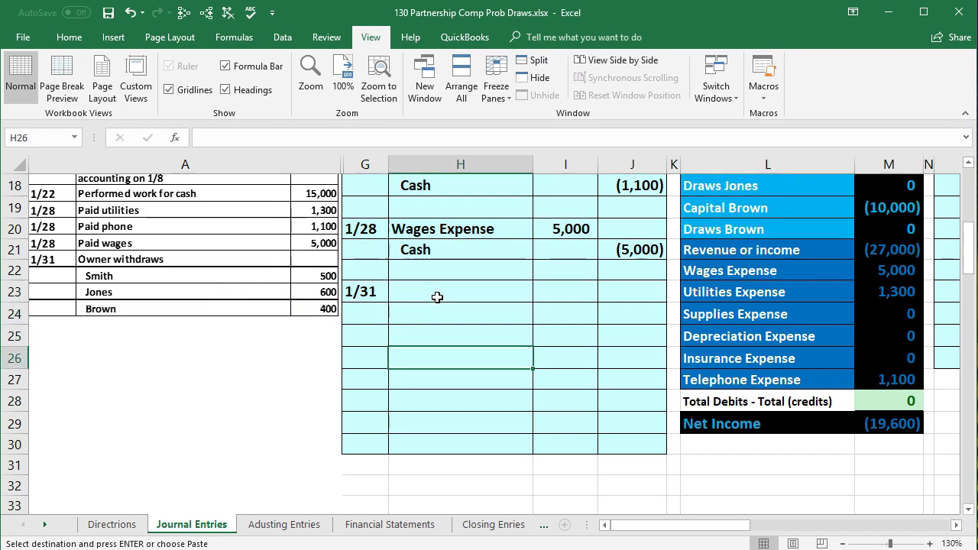
left_click(422, 361)
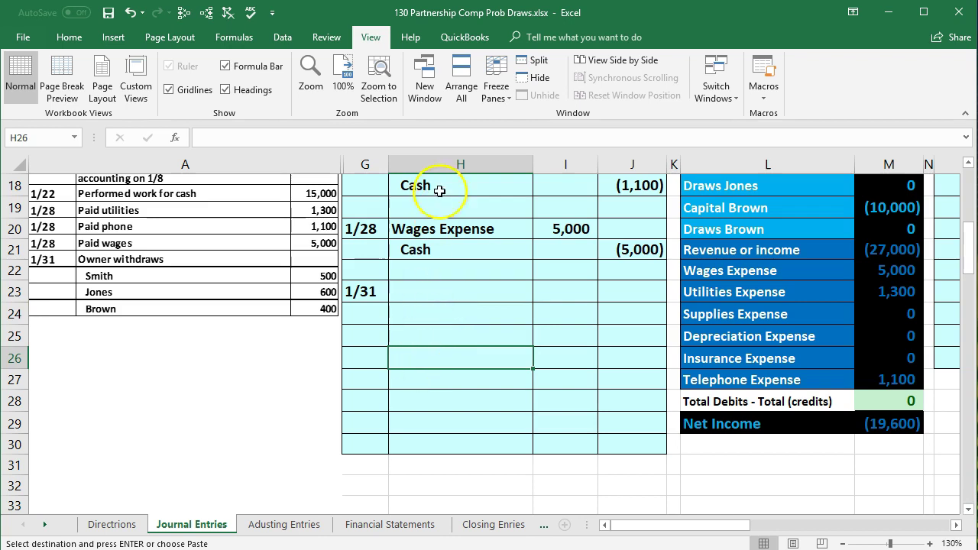
right_click(428, 358)
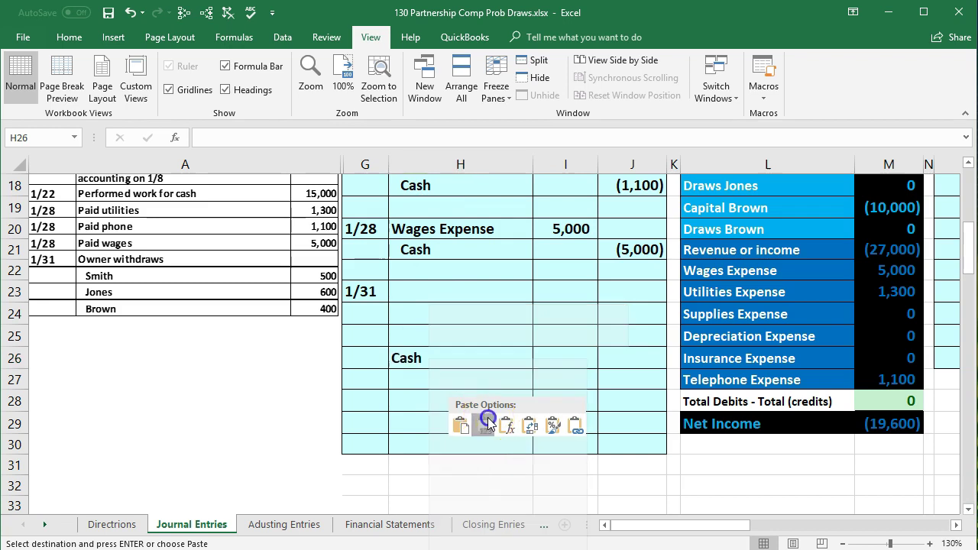
left_click(487, 425)
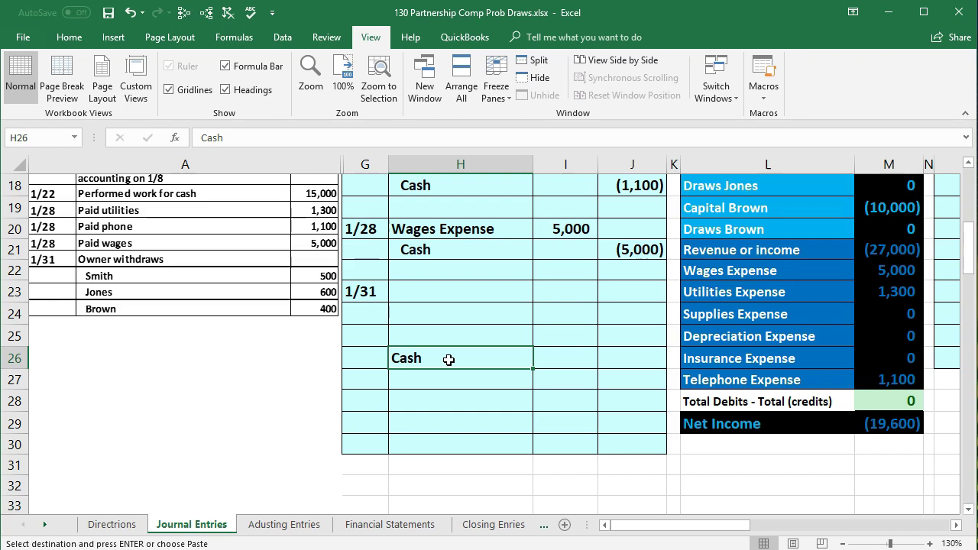
Step: Increase the indent of the Cash account name in H26 by one level to mark it as a credit
left_click(459, 289)
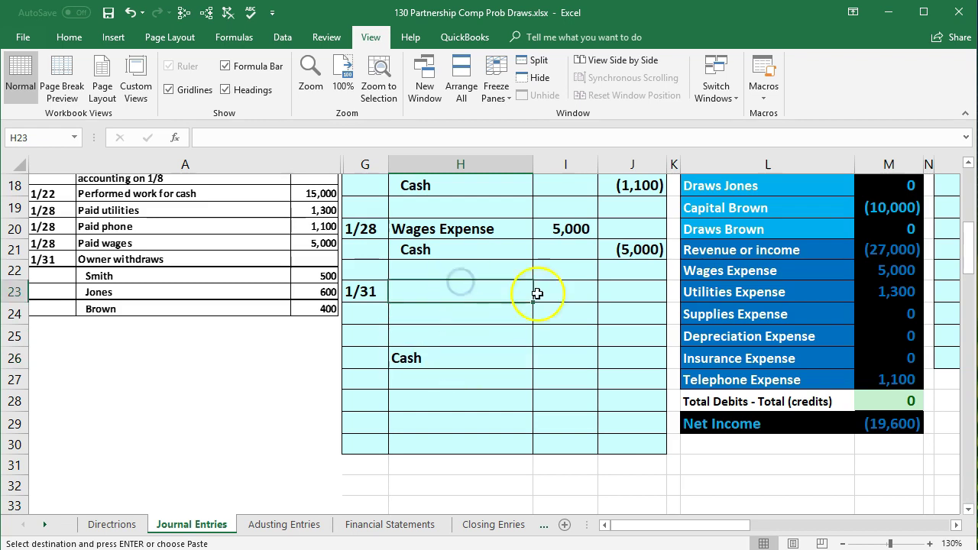
left_click(618, 288)
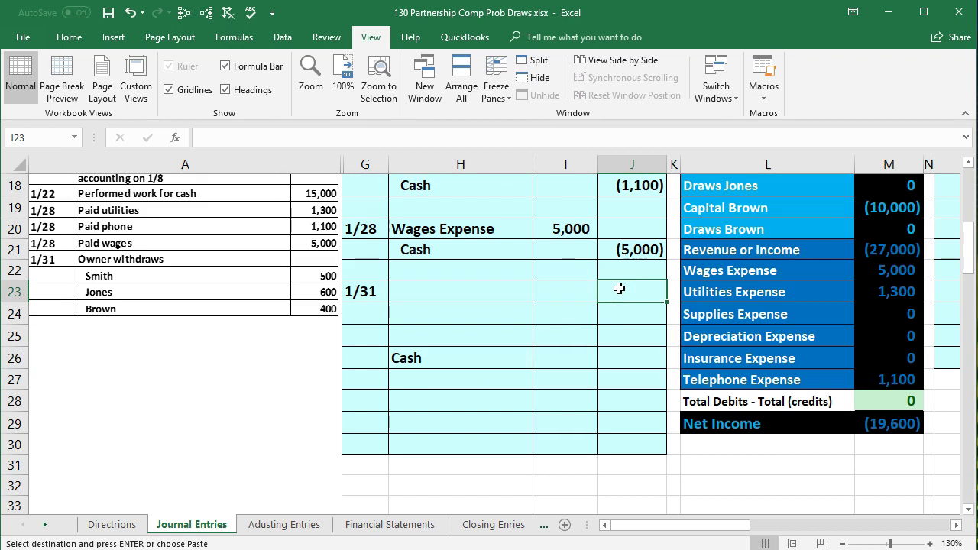
left_click(482, 362)
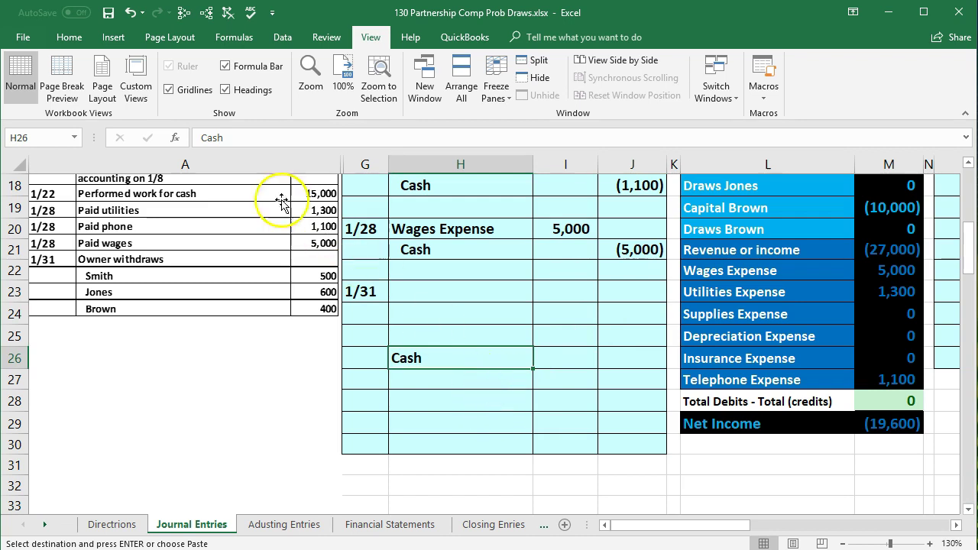
left_click(72, 39)
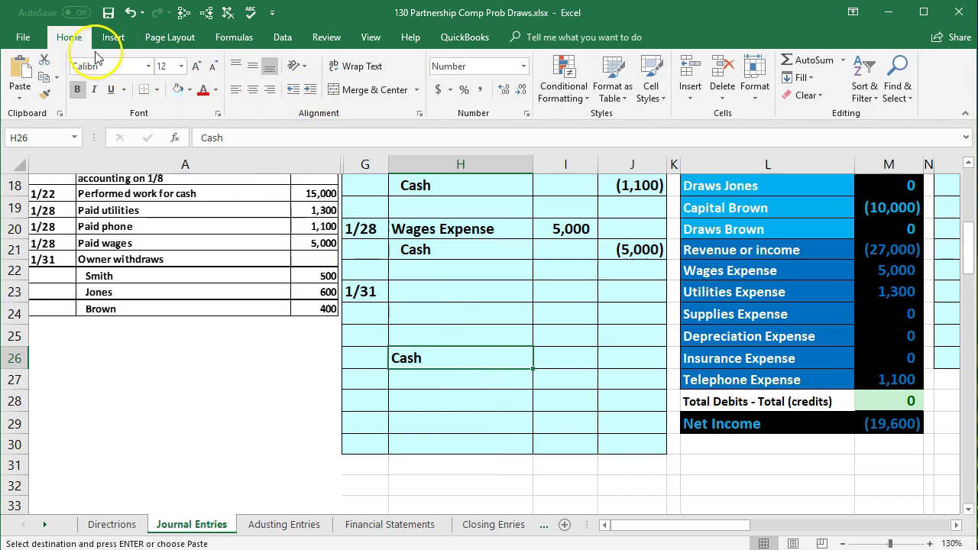
left_click(309, 89)
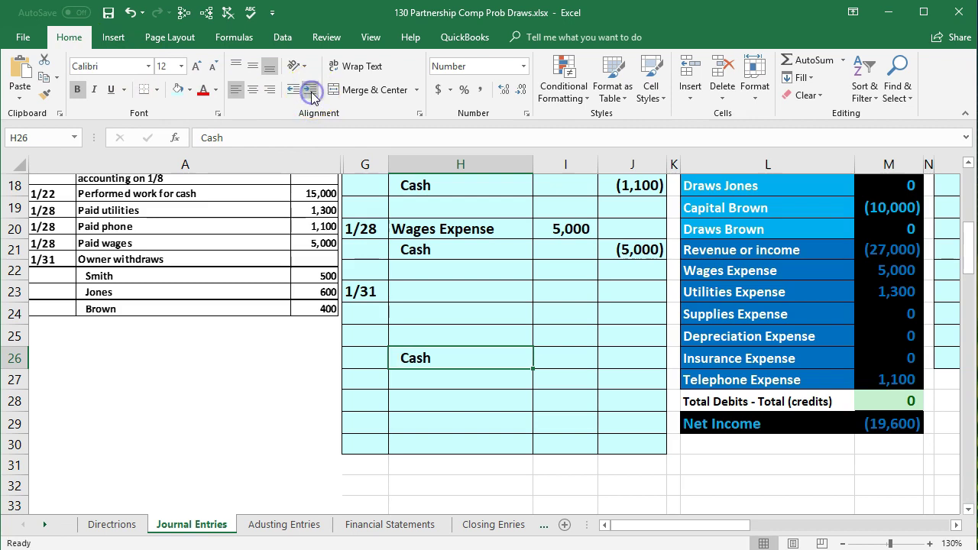
Step: Enter the cash credit in J26 by subtracting the three partners' withdrawals, as -500-600-400
left_click(629, 362)
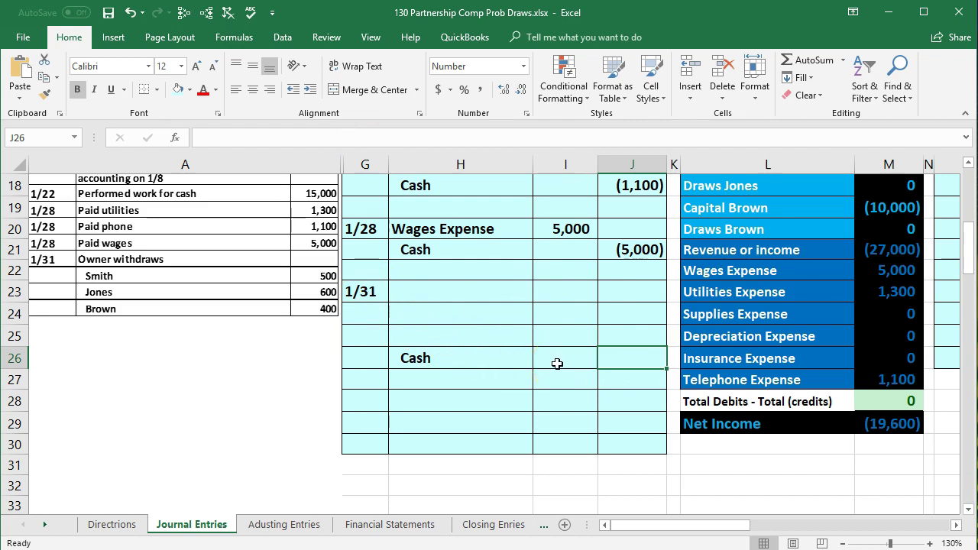
type("-")
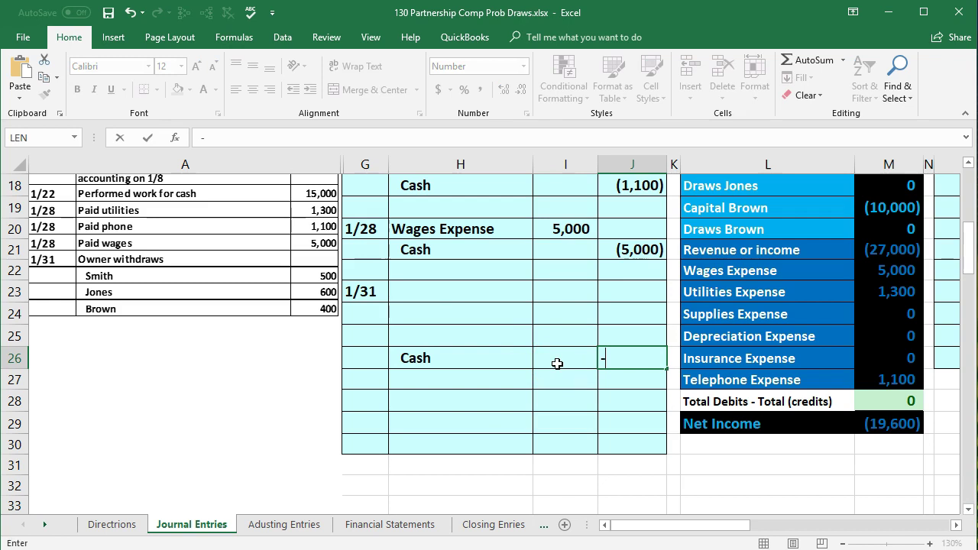
type("500-60")
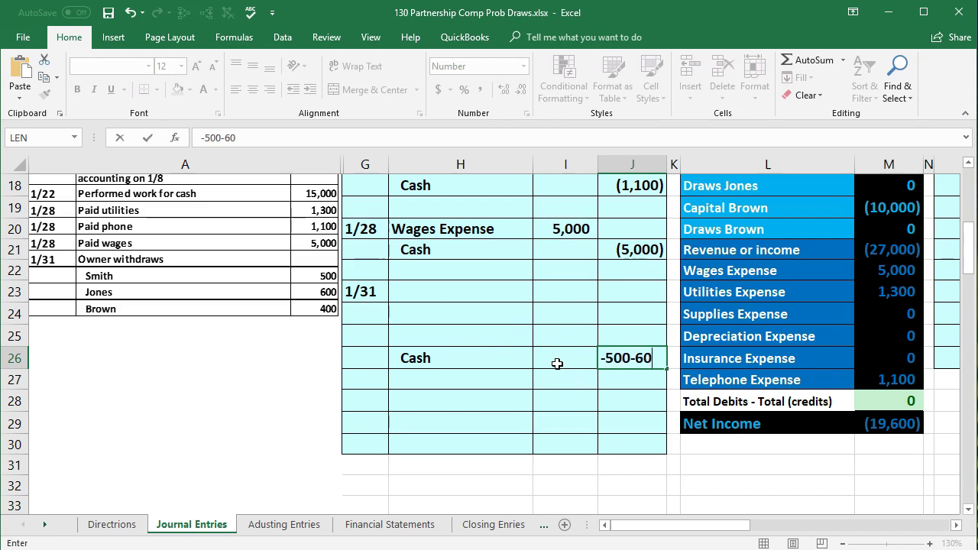
type("0-400")
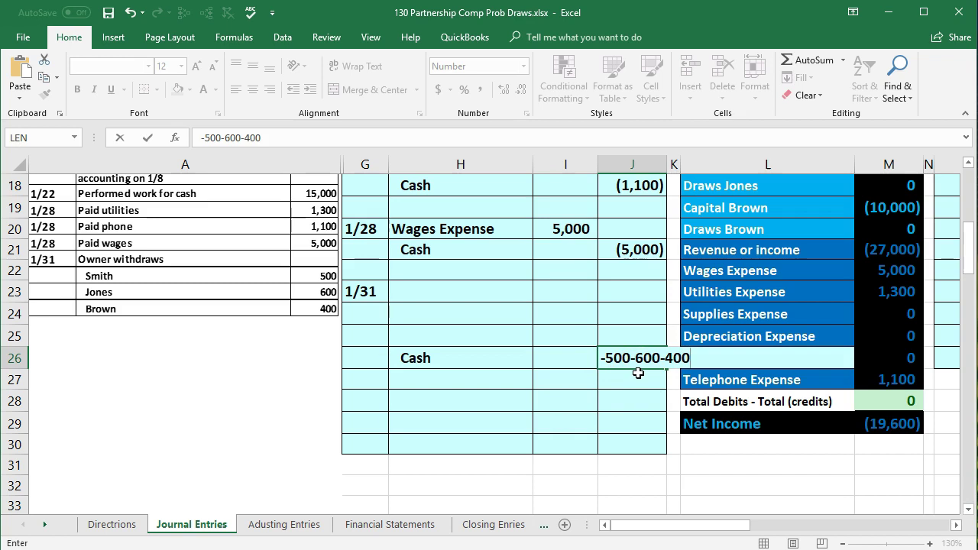
key("Return")
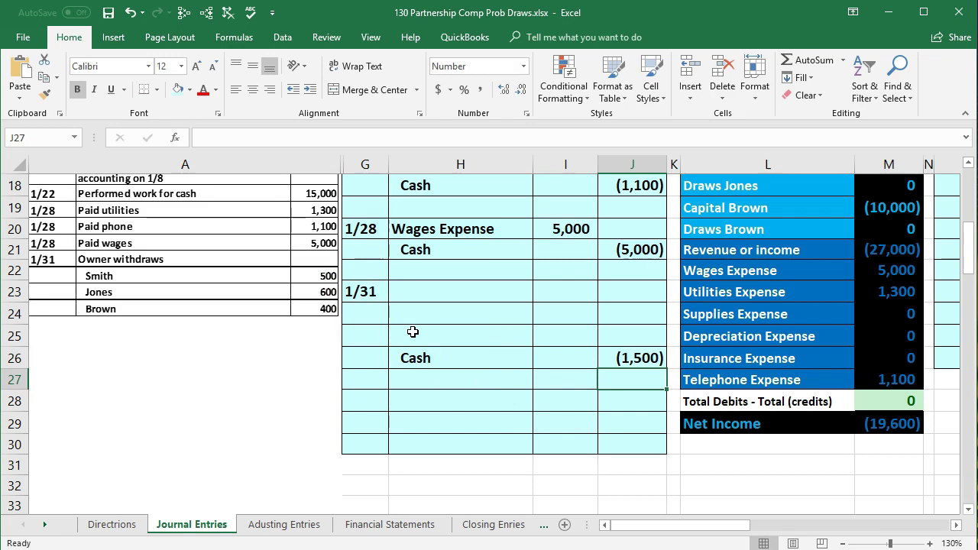
Step: Replace the cash credit in J26 with the formula =500+600+400
key("Up")
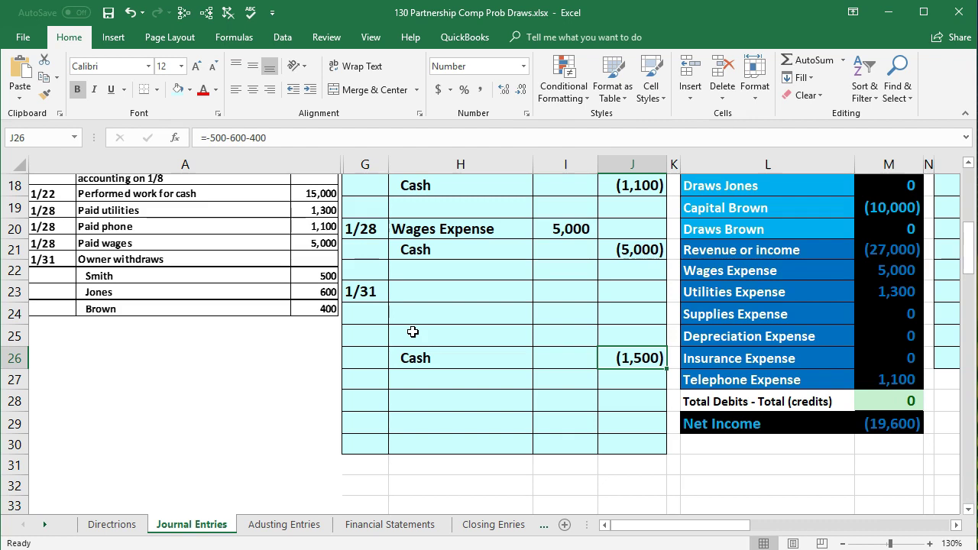
type("=")
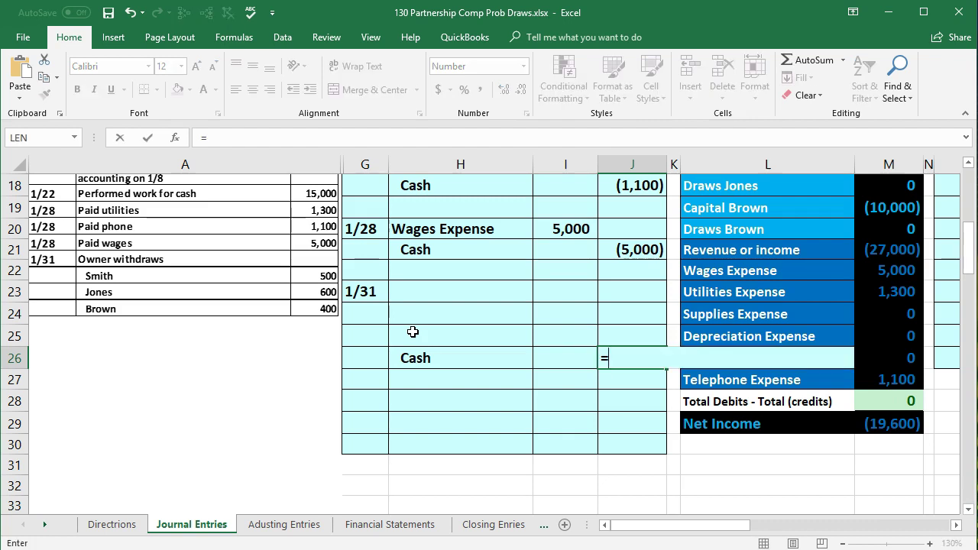
type("500+600+400")
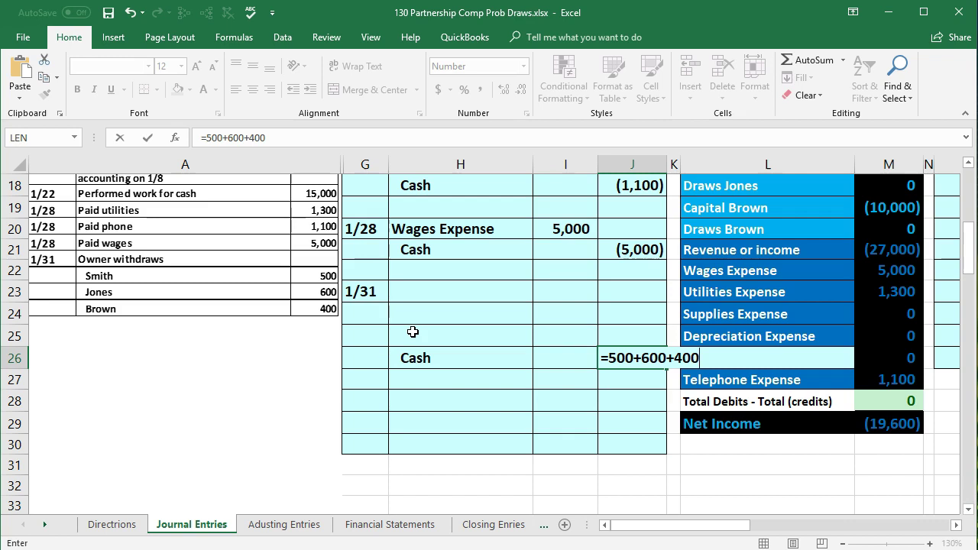
key("ctrl+Return")
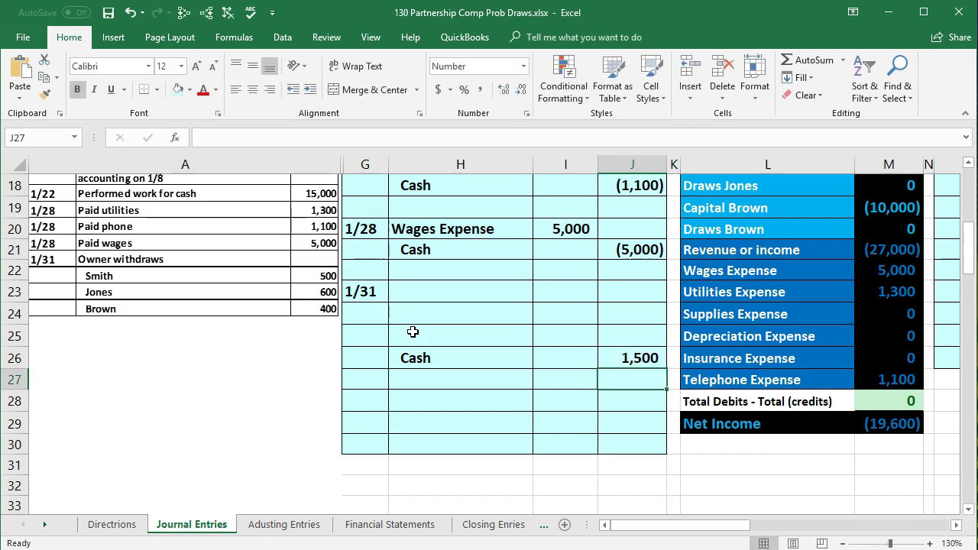
Step: Edit the J26 formula to negate the bracketed sum, giving =-(500+600+400)
double_click(612, 359)
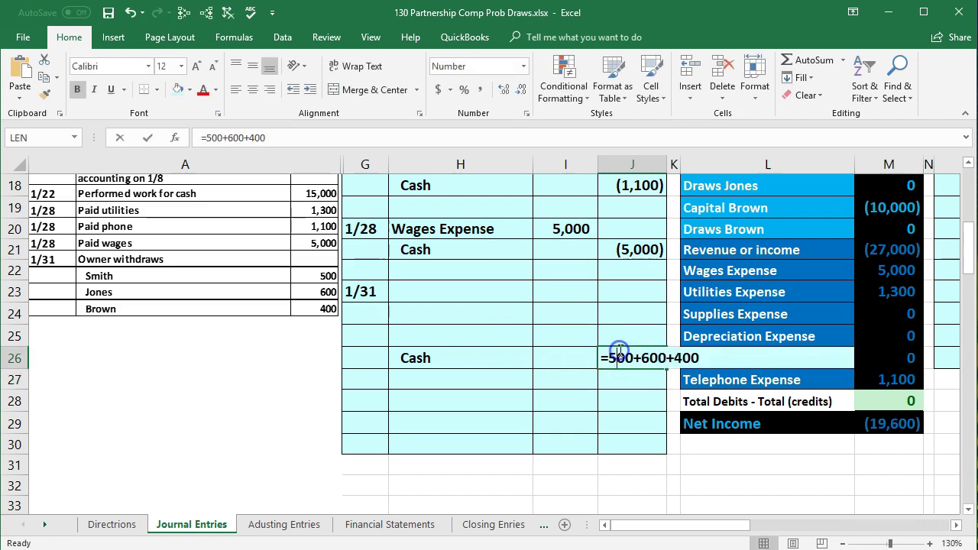
left_click(609, 360)
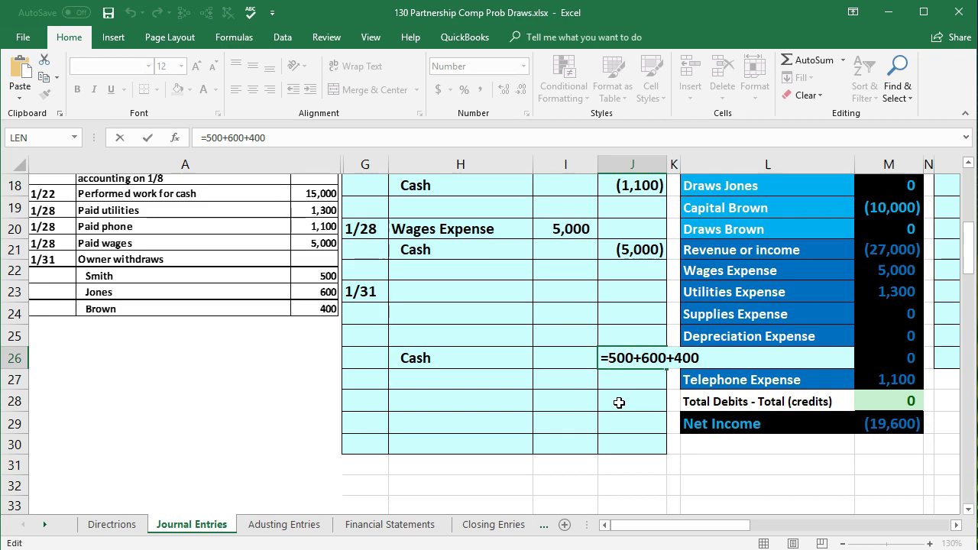
type("-(")
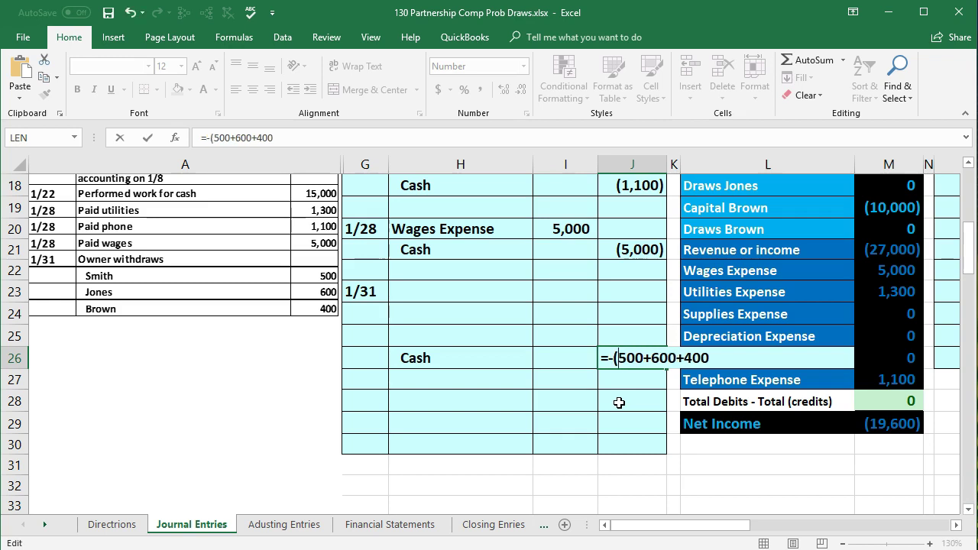
key("End")
type(")")
key("Return")
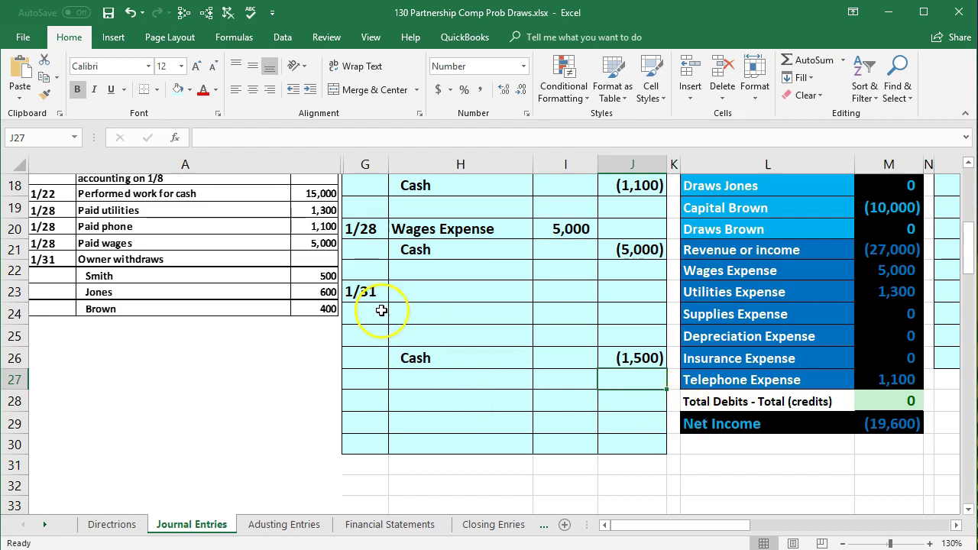
Step: Examine the three partners' draws and capital accounts in the trial balance's equity section
scroll(768, 379, "up", 2)
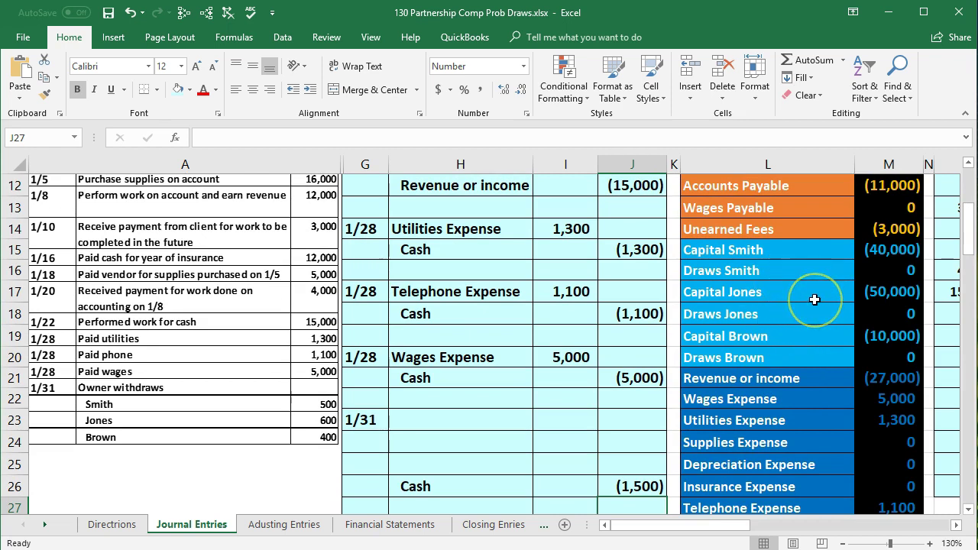
left_click(775, 271)
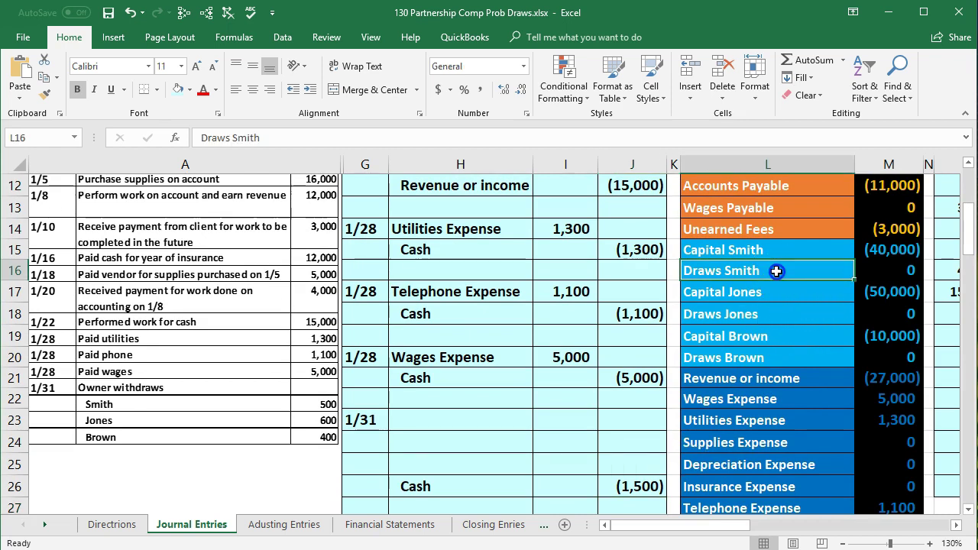
left_click(789, 316)
left_click(821, 360)
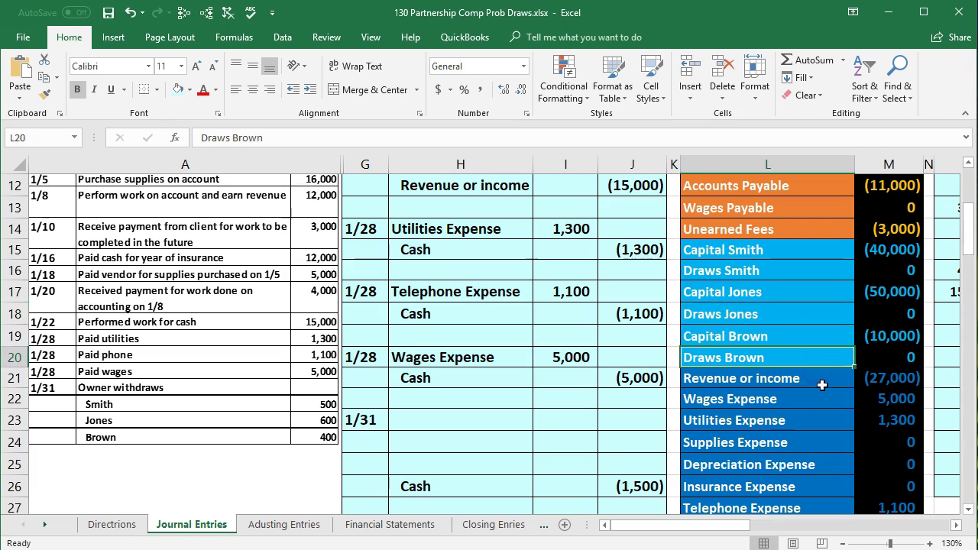
scroll(821, 383, "up", 1)
left_click(796, 319)
left_click(787, 334)
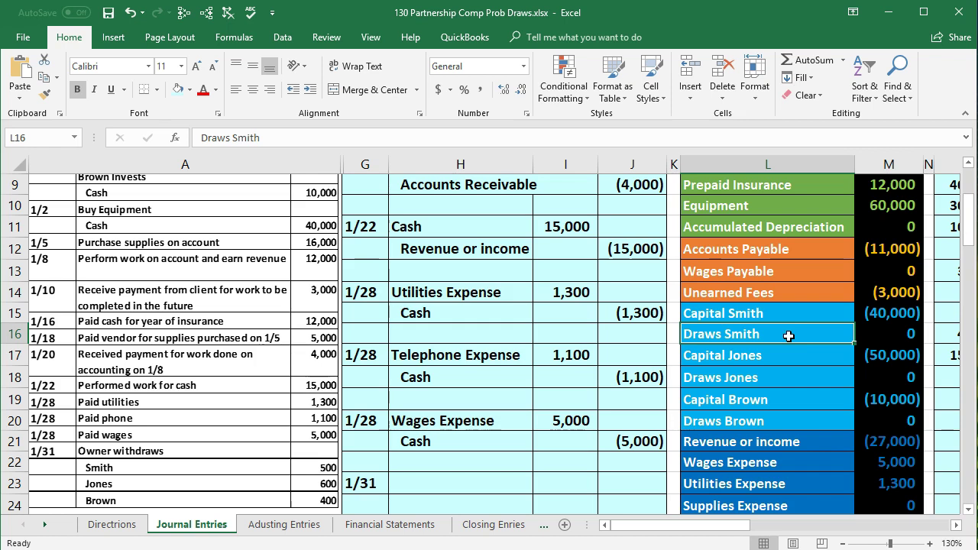
scroll(789, 336, "down", 1)
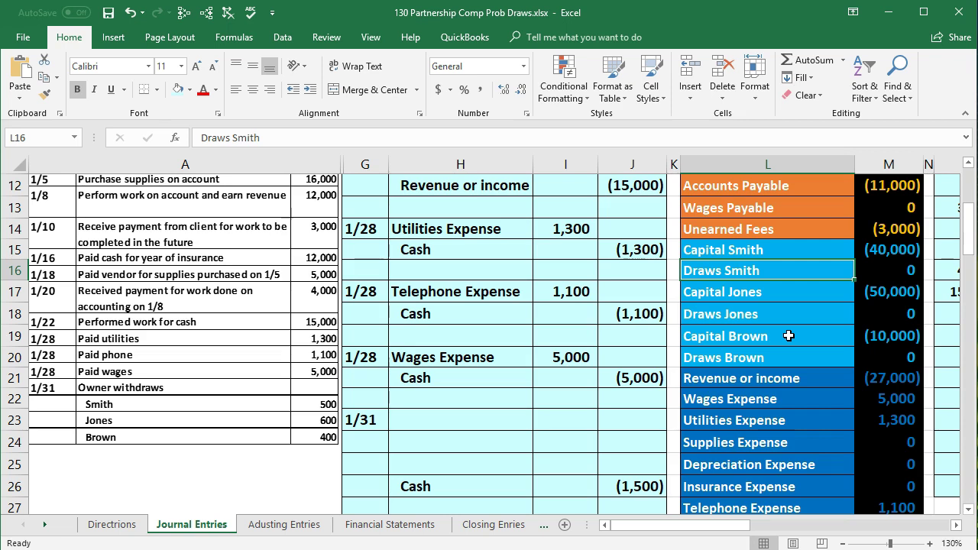
Step: Inspect which trial balance accounts the Net Income formula adds up, and compare them with the partners' draws accounts
scroll(788, 335, "down", 1)
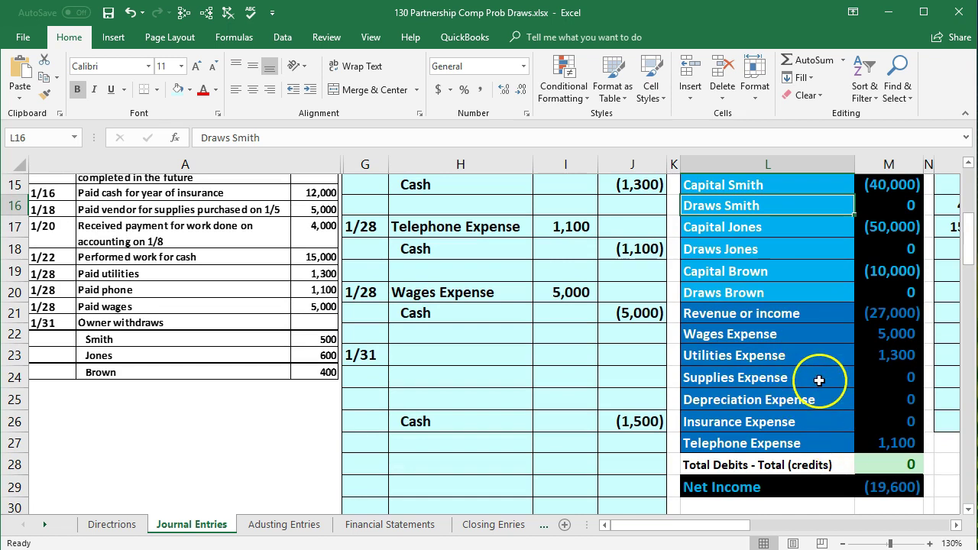
double_click(879, 482)
key("Return")
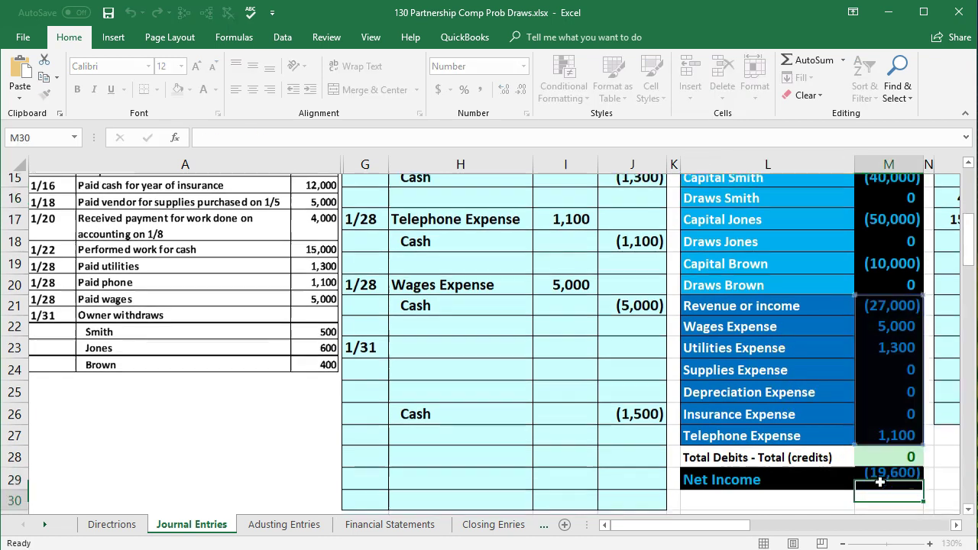
scroll(873, 469, "up", 1)
left_click(784, 248)
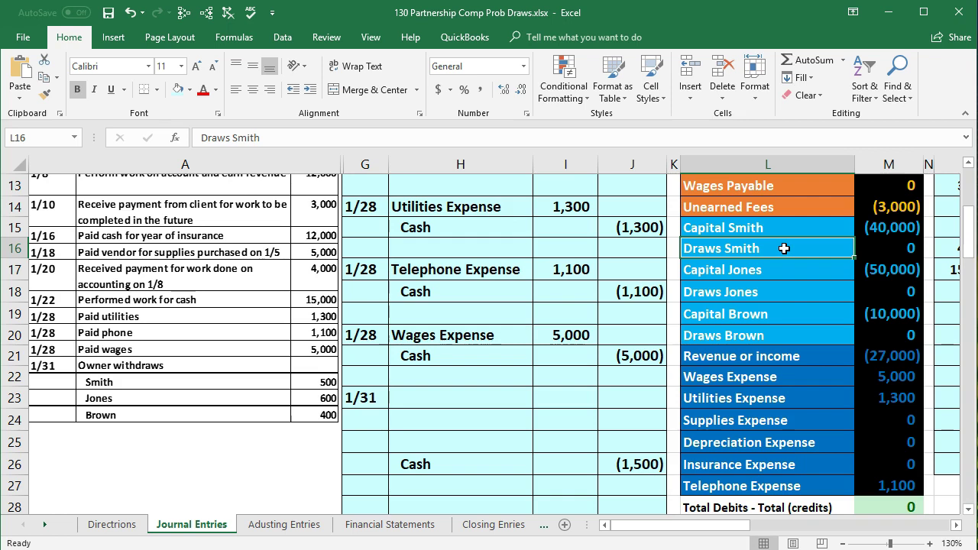
Step: Compare the trial balance formulas and balances of Accounts Payable with those of the first partner's capital and draws accounts
left_click(890, 228)
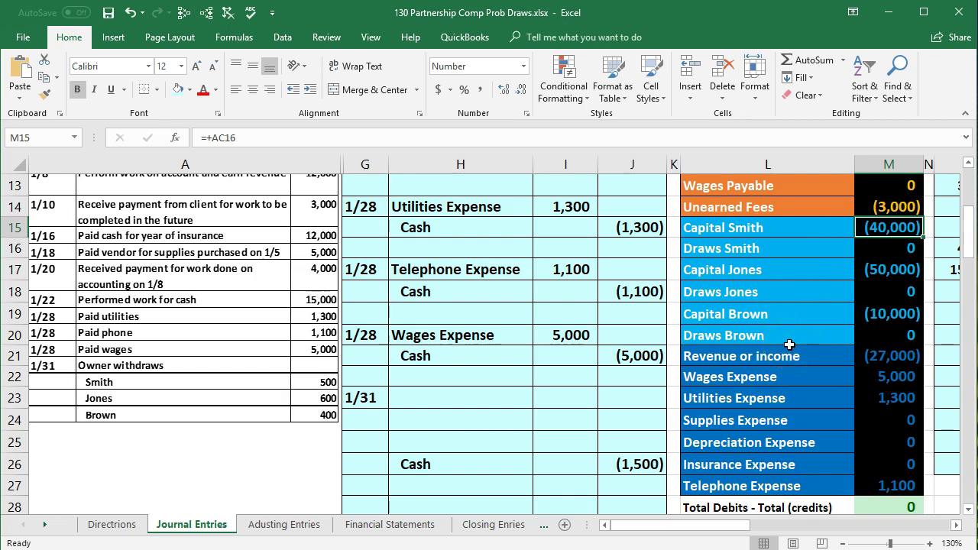
left_click(864, 241)
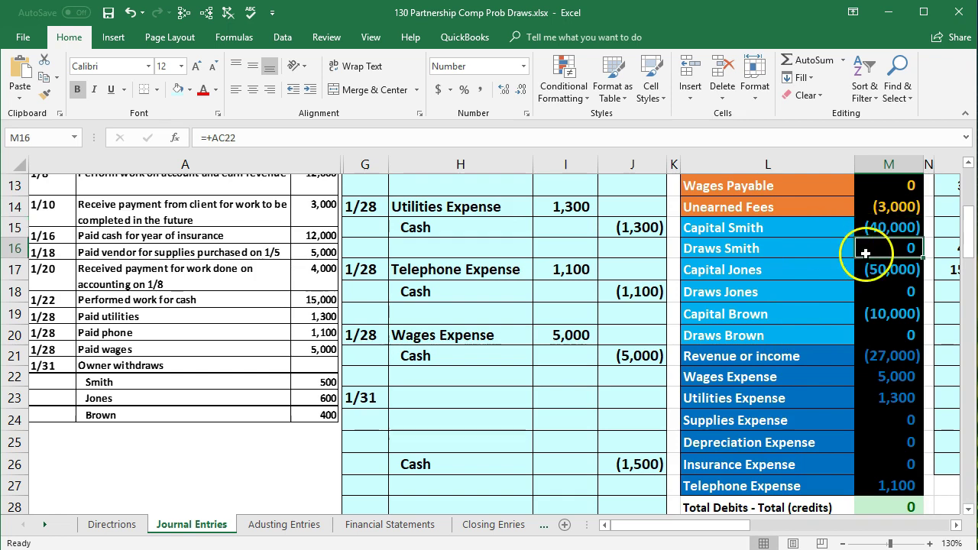
scroll(867, 273, "up", 1)
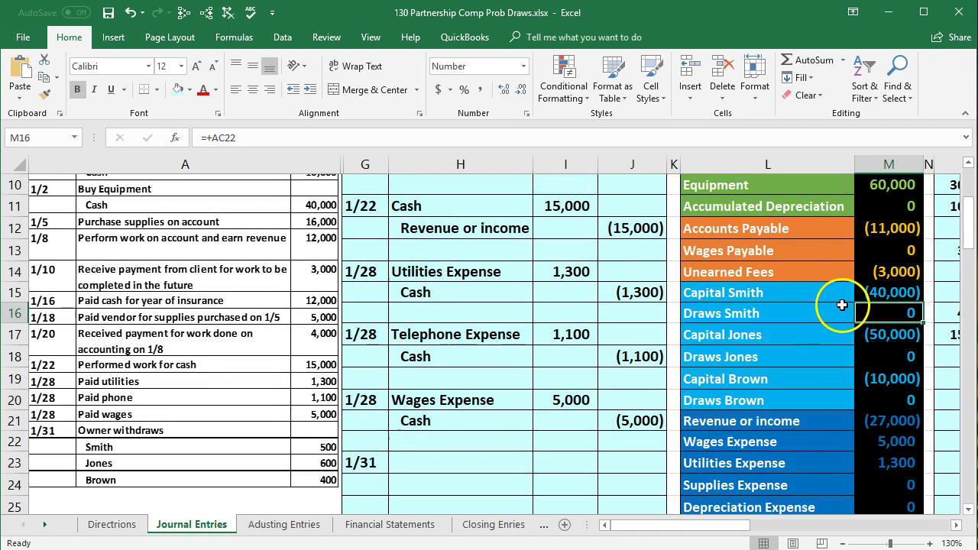
left_click(874, 229)
left_click(879, 293)
left_click(879, 229)
left_click(878, 293)
left_click(874, 228)
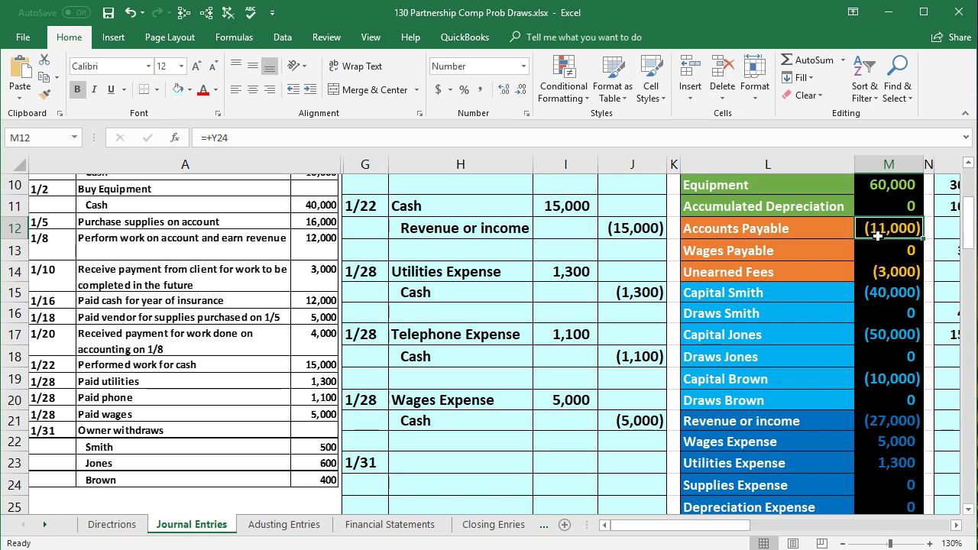
left_click(887, 295)
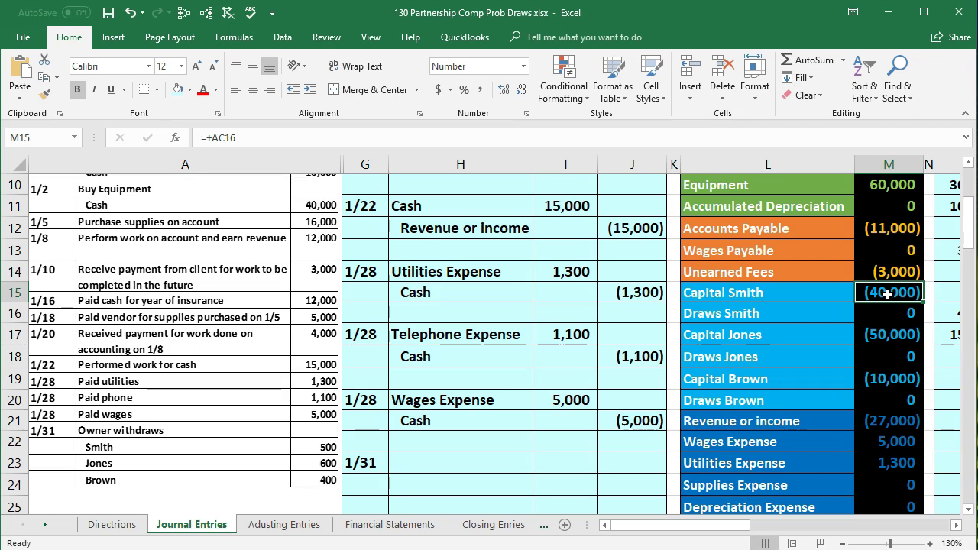
Step: Review how the first partner's draws account relates to the capital accounts and to the pending 1/31 cash credit
scroll(887, 293, "down", 1)
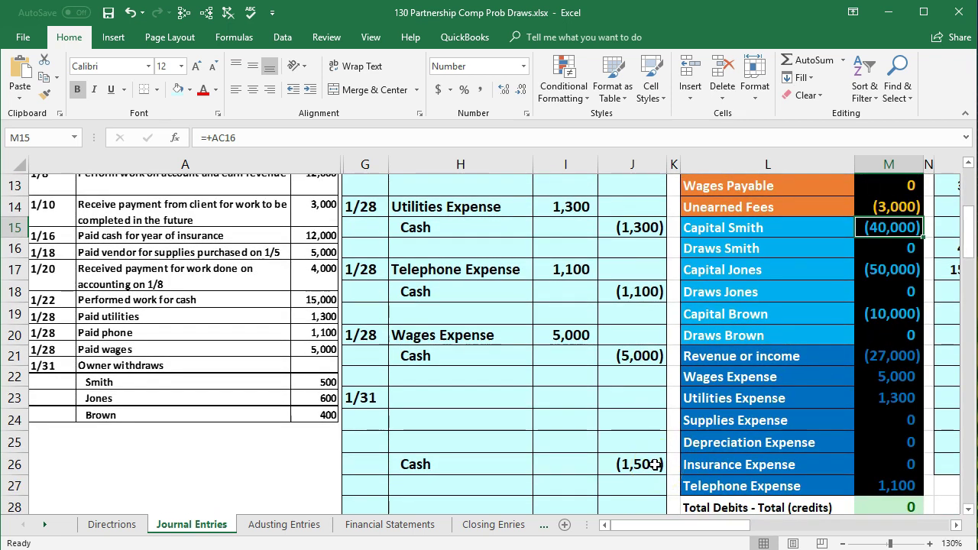
scroll(662, 462, "up", 1)
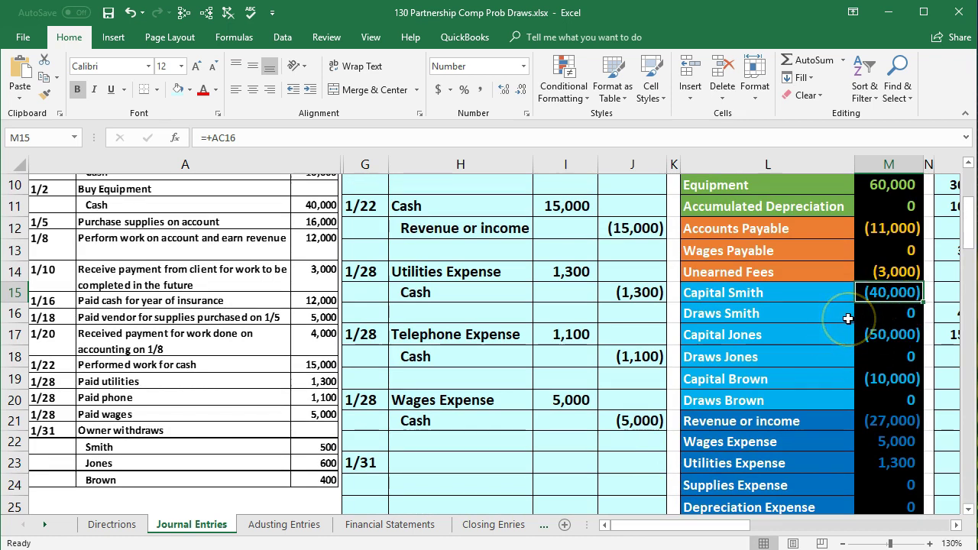
left_click(815, 295)
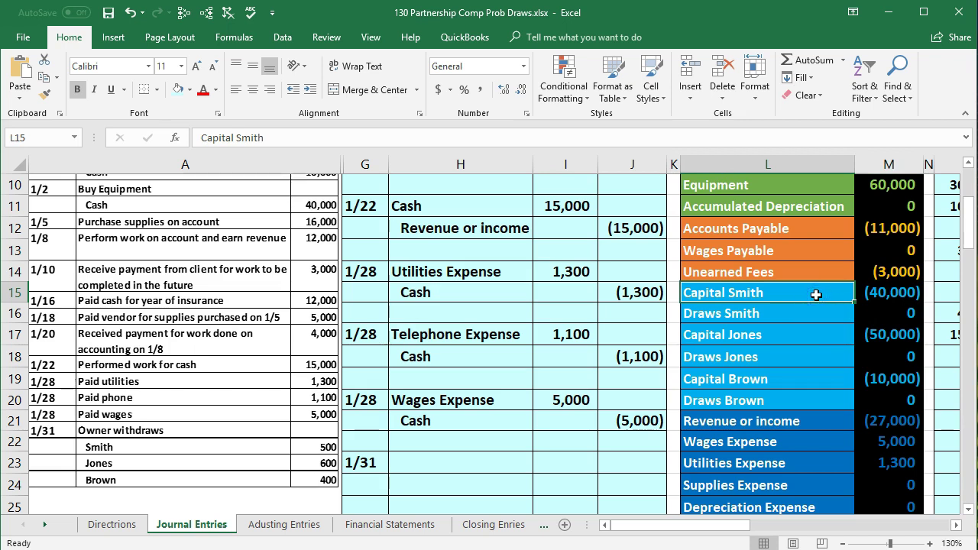
left_click(825, 327)
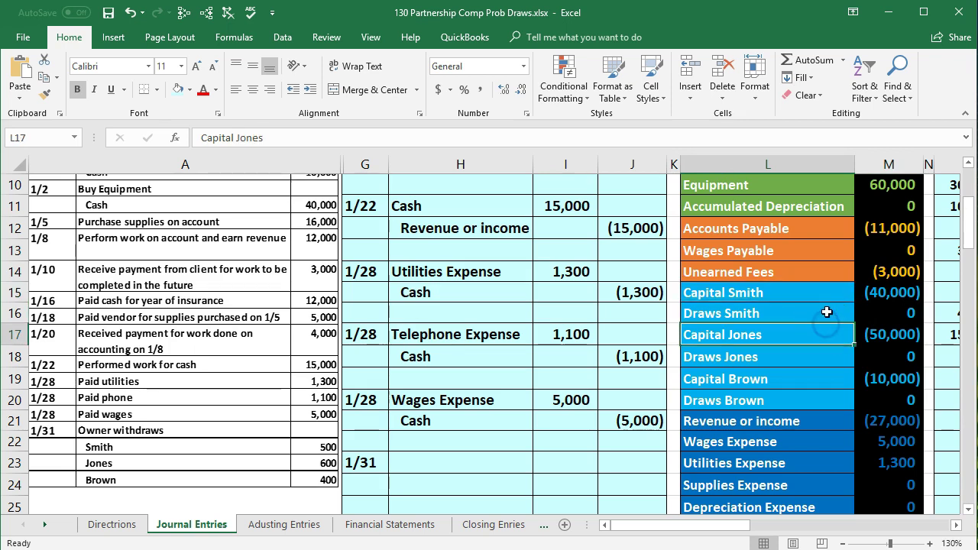
left_click(825, 313)
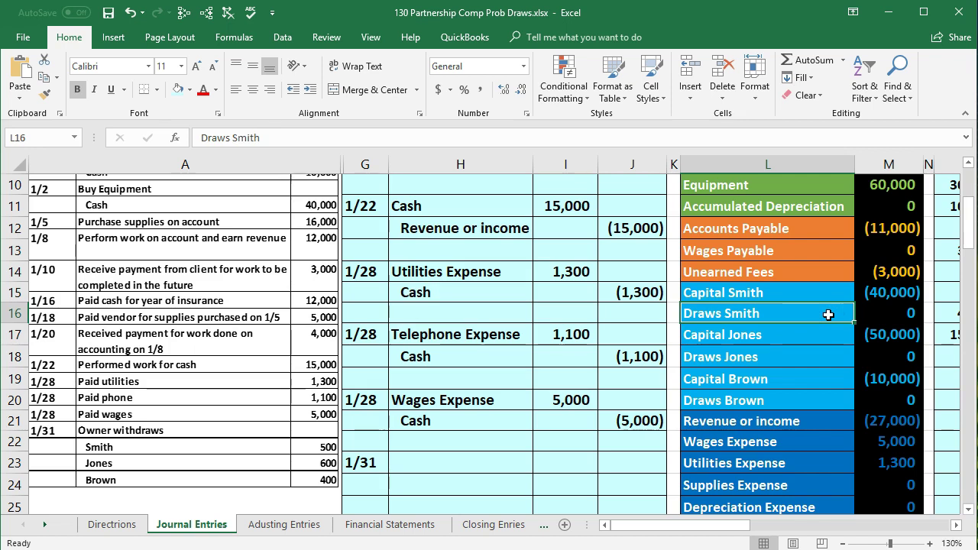
left_click(828, 314)
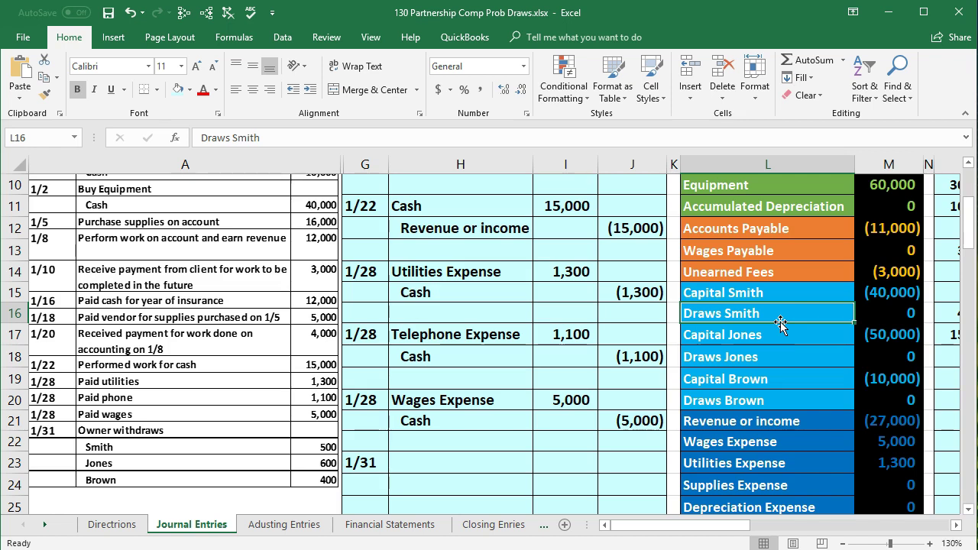
scroll(780, 324, "down", 1)
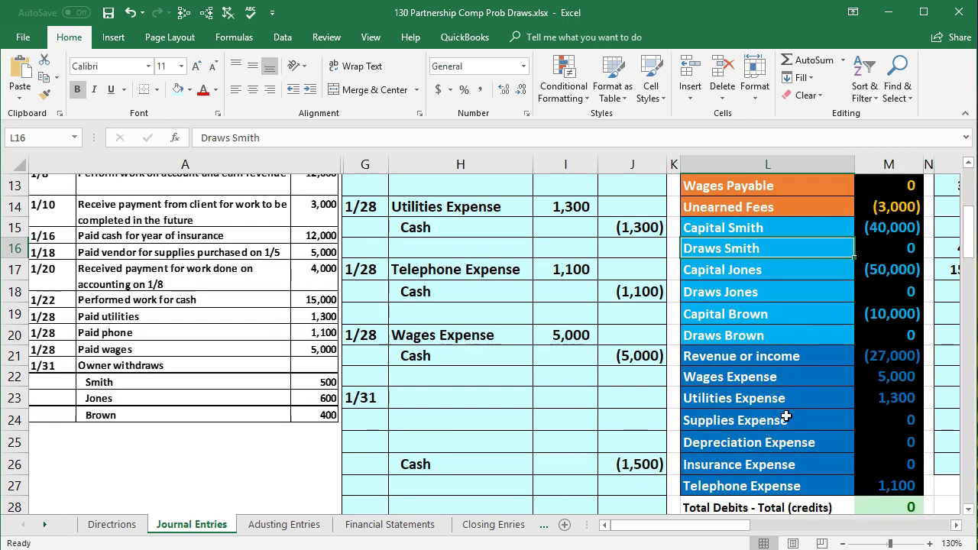
Step: Copy the three partners' draws account names from L16, L18 and L20, and paste them as values into H23:H25
left_click(808, 250)
left_click(786, 291, "ctrl")
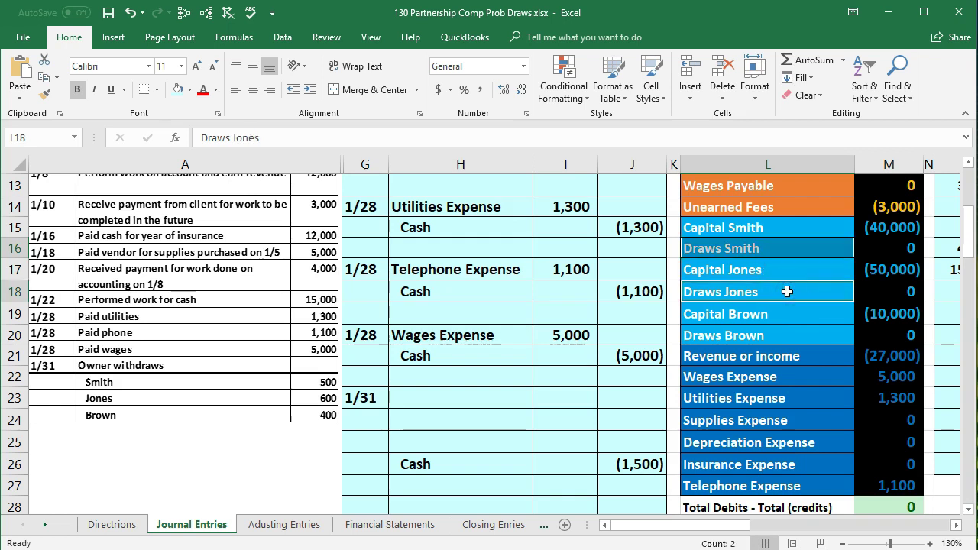
left_click(794, 336, "ctrl")
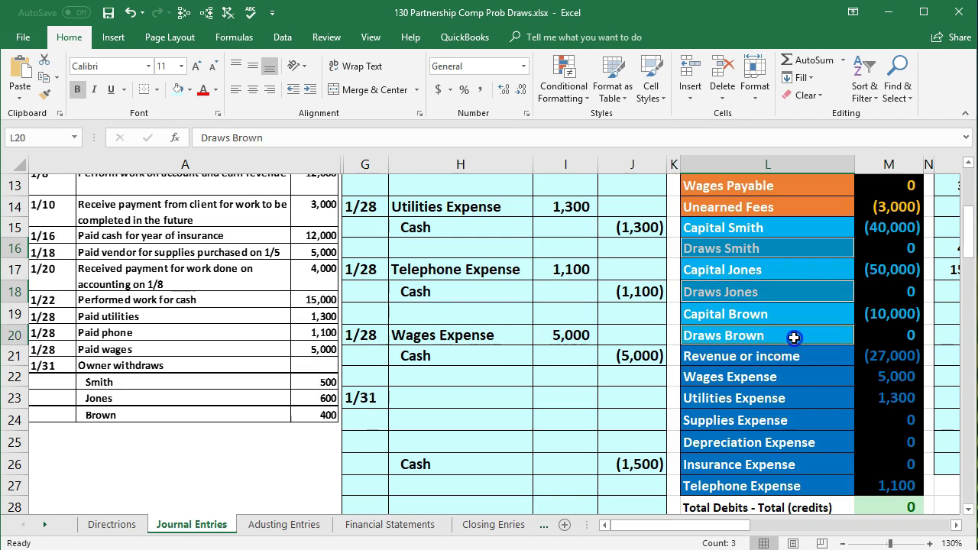
right_click(776, 247)
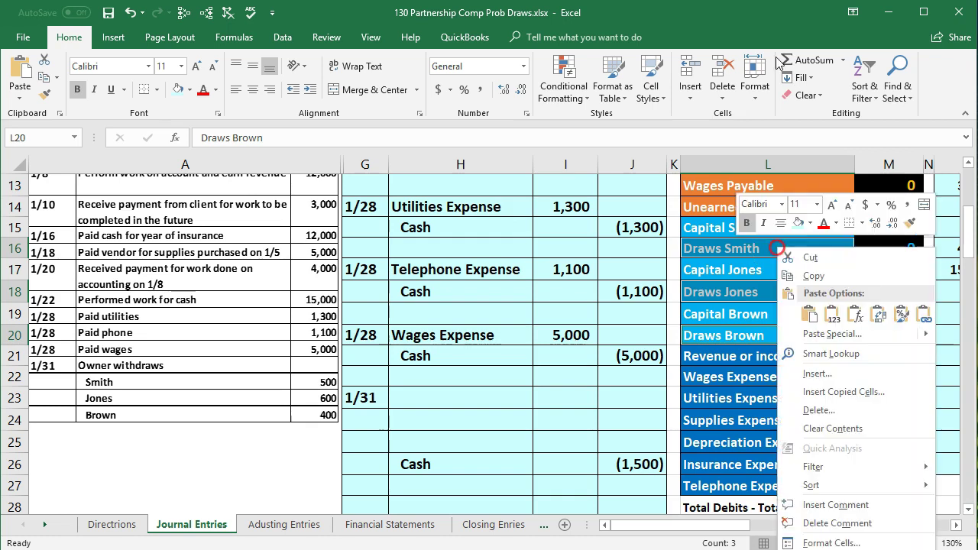
left_click(796, 271)
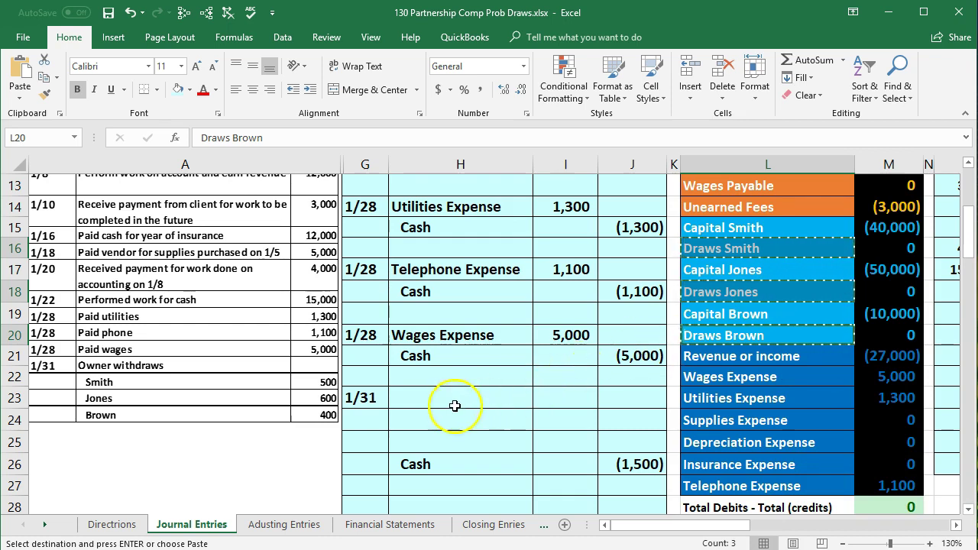
left_click(430, 396)
right_click(430, 396)
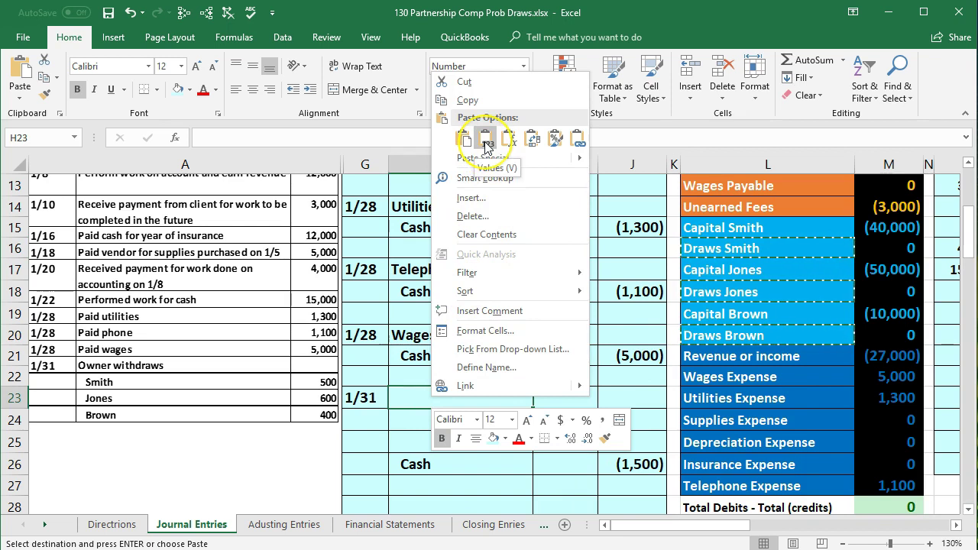
left_click(486, 140)
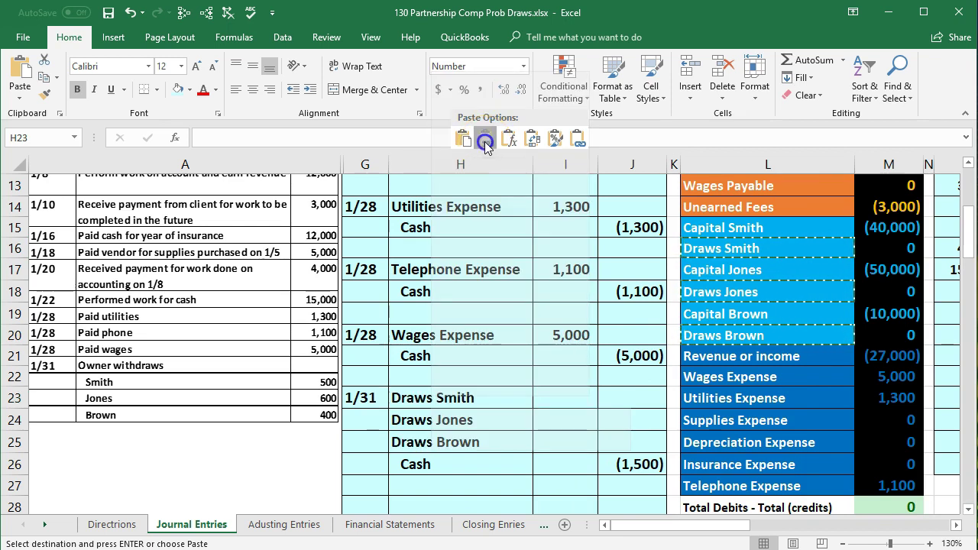
left_click(485, 139)
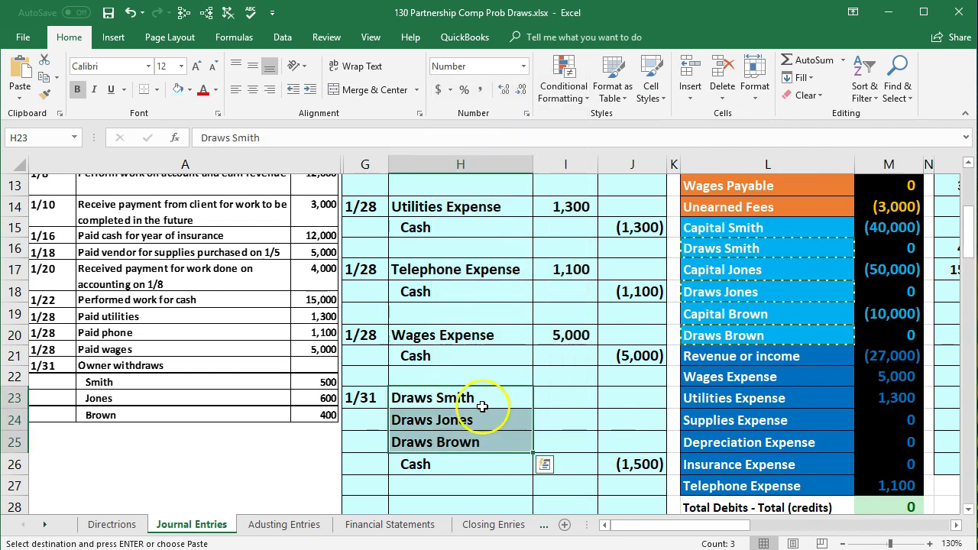
Step: Enter the partners' draws debits of 500, 600 and 400 in I23:I25 of the 1/31 entry
left_click(559, 392)
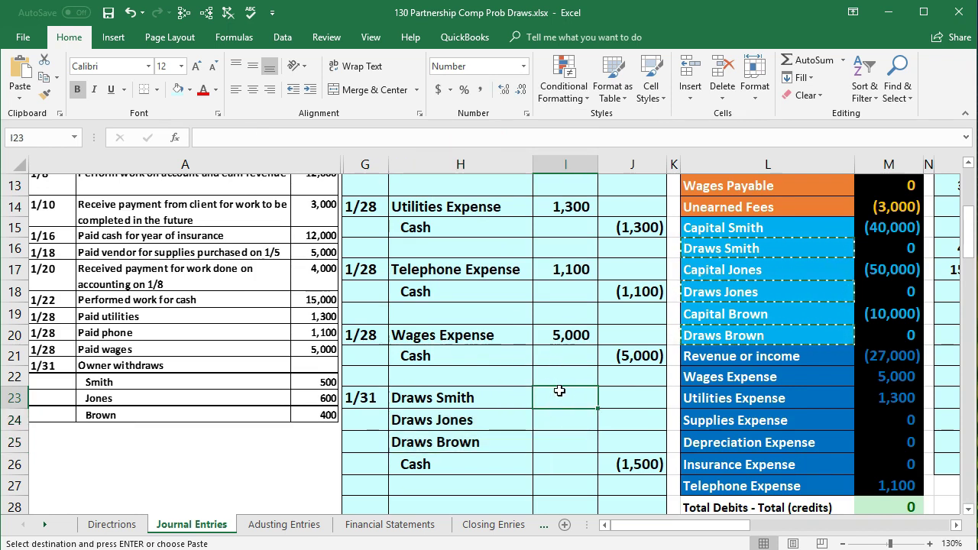
type("500")
key("Return")
type("600")
key("ctrl+Return")
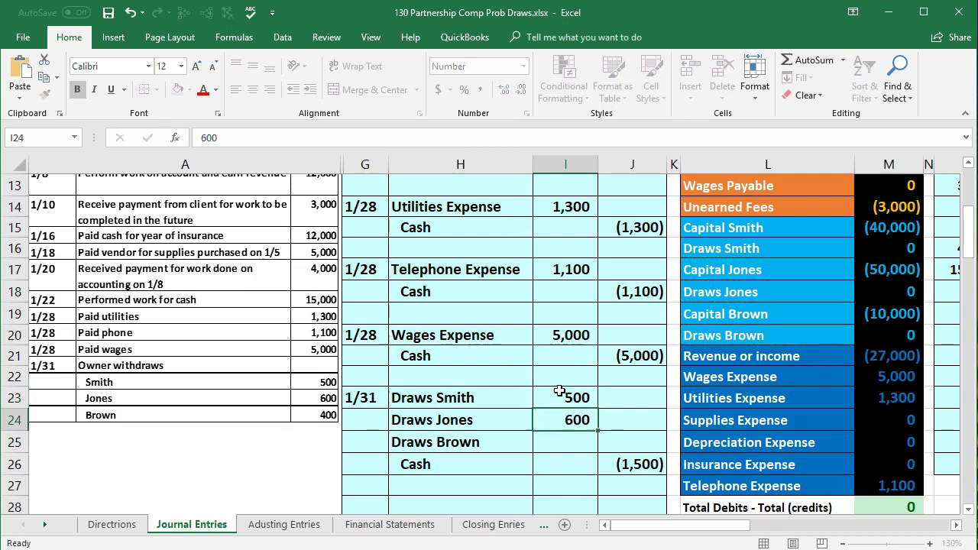
key("Return")
type("400")
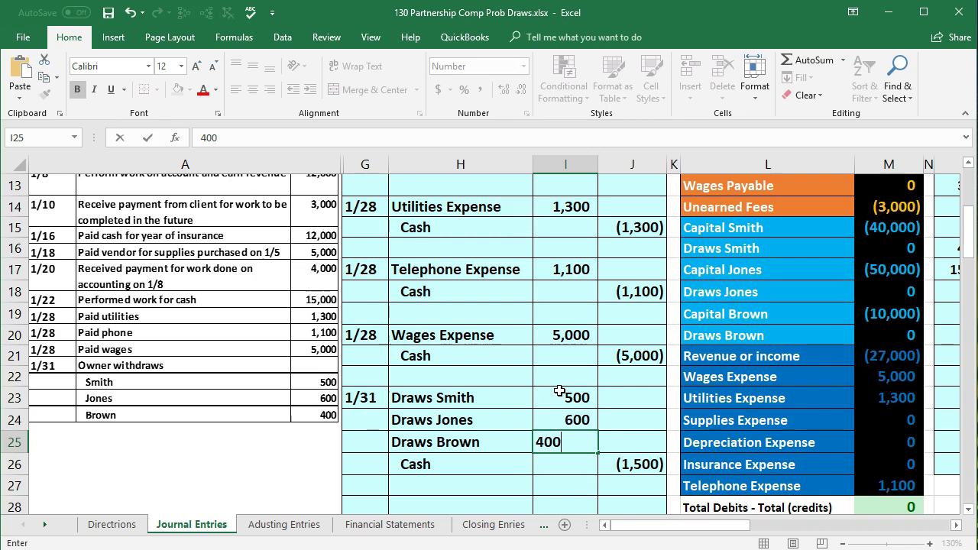
key("Return")
Step: Check the sum of the three draws debits against the cash credit and verify the whole 1/31 entry in H23:J26 balances
left_click_drag(559, 391, 560, 444)
left_click(737, 543)
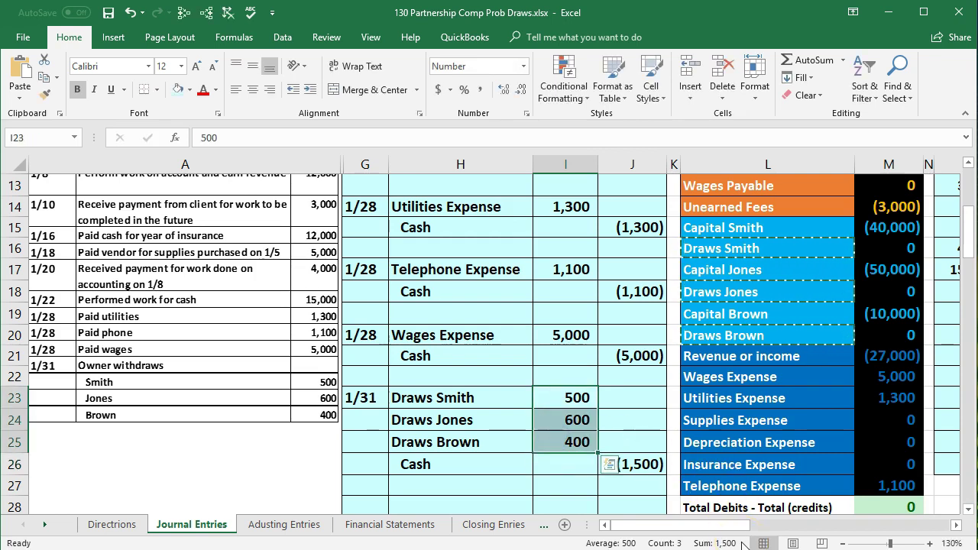
left_click(655, 464)
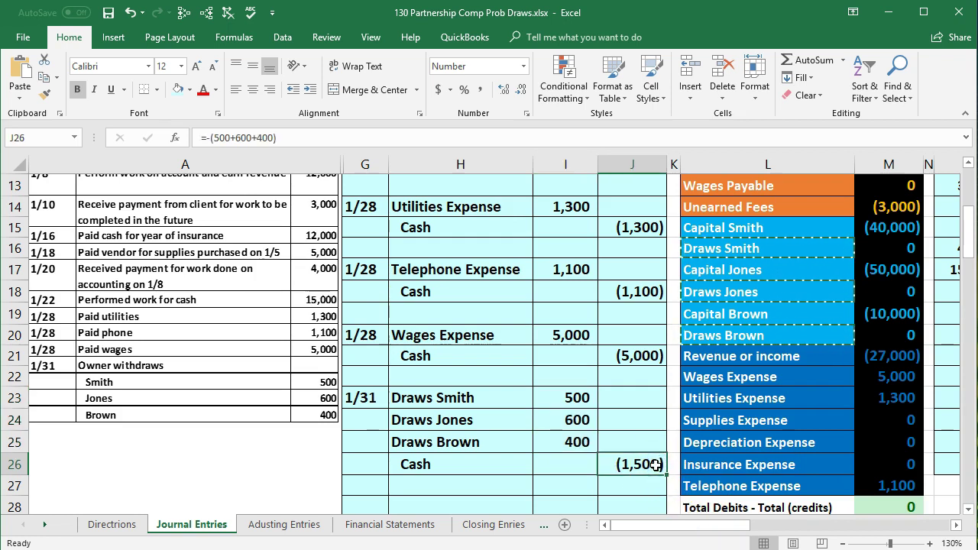
scroll(655, 465, "down", 1)
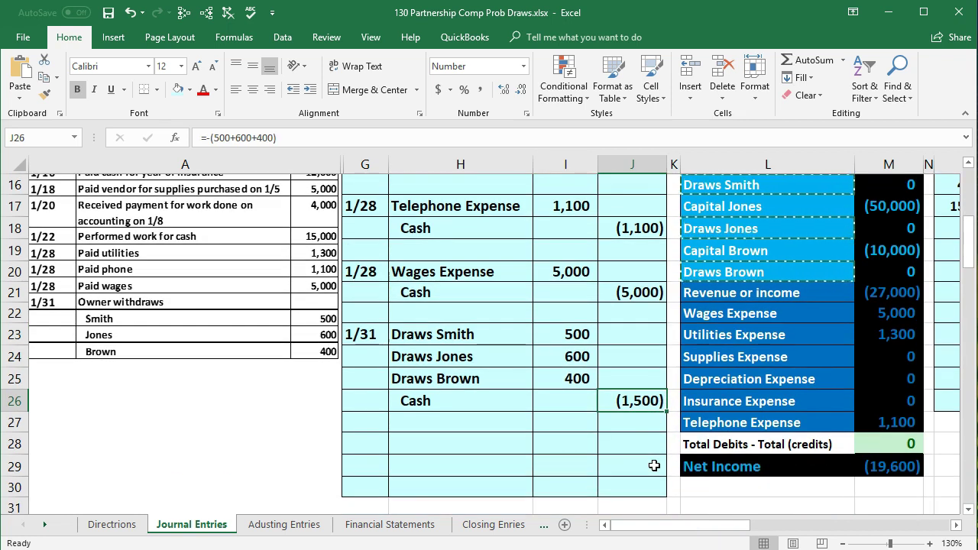
scroll(654, 465, "down", 1)
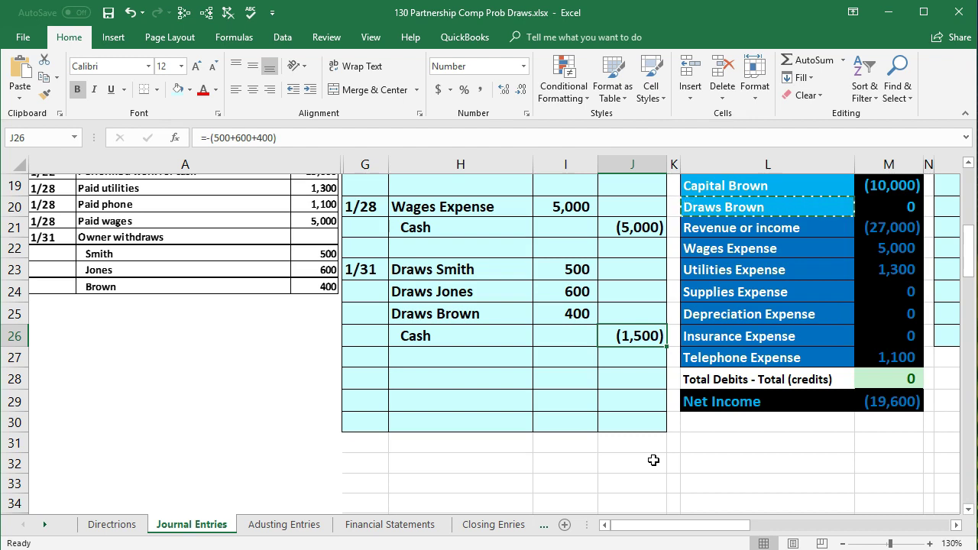
mouse_move(435, 269)
left_mouse_down()
mouse_move(574, 297)
mouse_move(610, 332)
left_mouse_up()
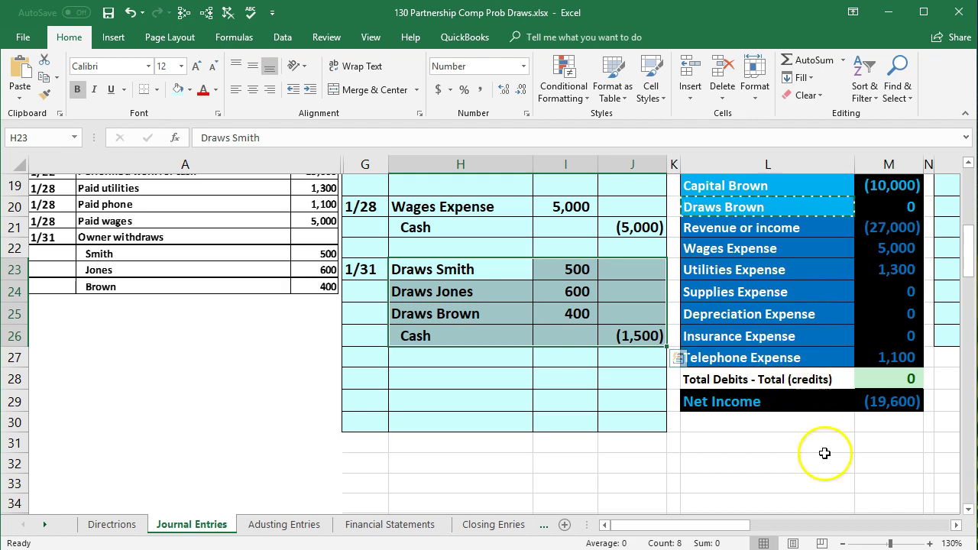
Step: Freeze the panes at K1 so the journal entry columns stay in view while moving across the general ledger
left_click(847, 542)
left_click(847, 542)
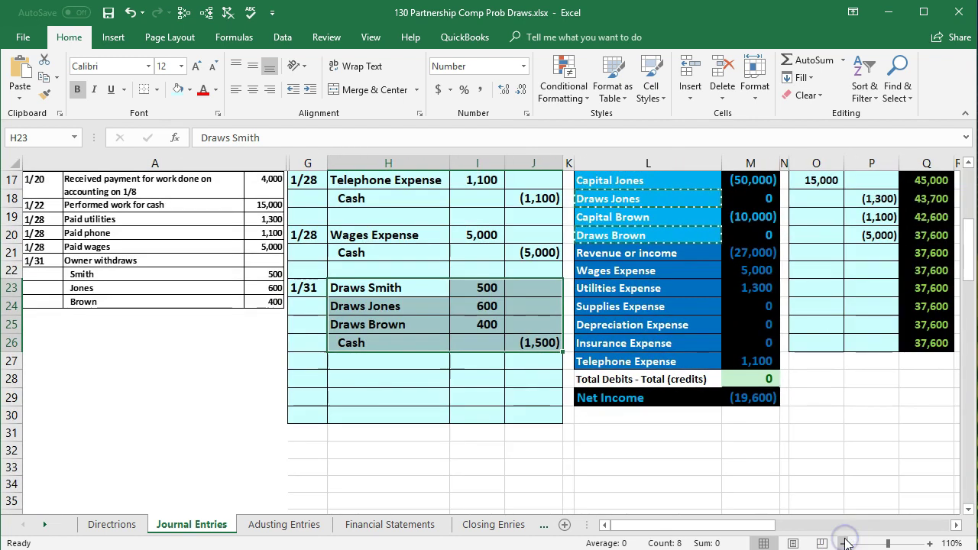
left_click(929, 542)
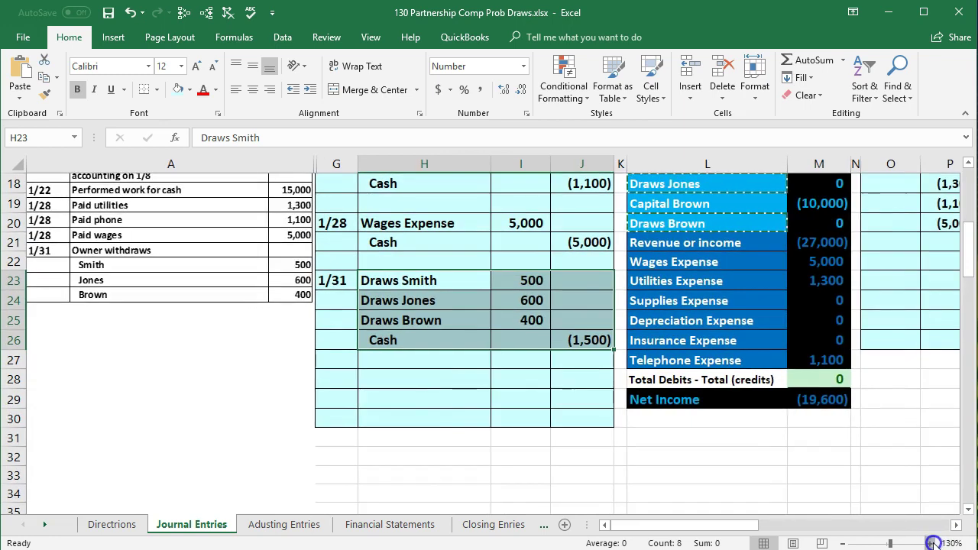
left_click(929, 543)
left_click_drag(783, 527, 705, 525)
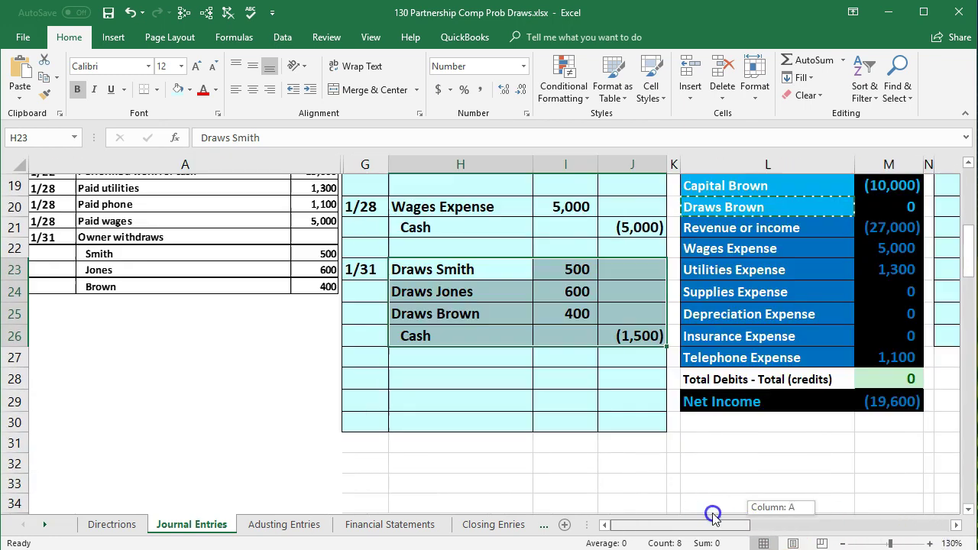
scroll(532, 434, "up", 4)
scroll(535, 435, "up", 2)
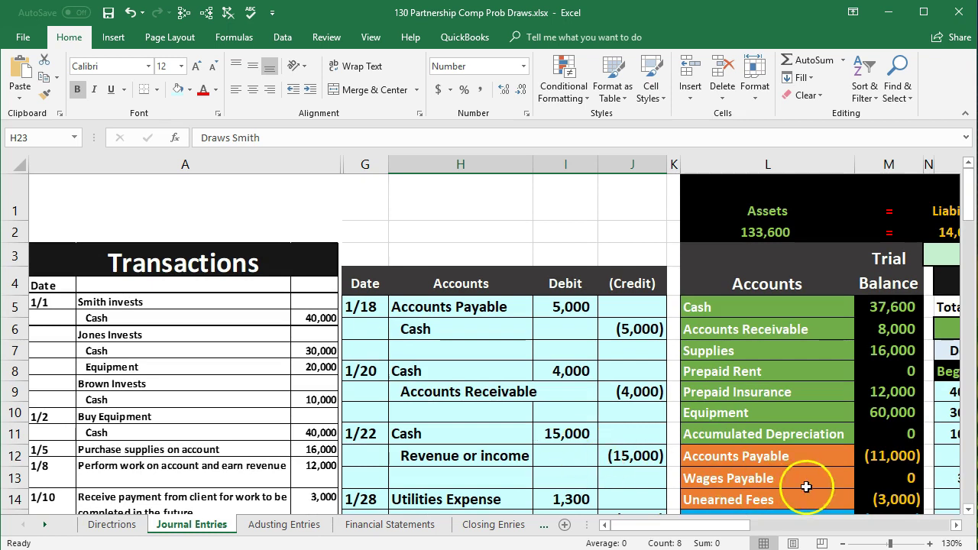
left_click(957, 525)
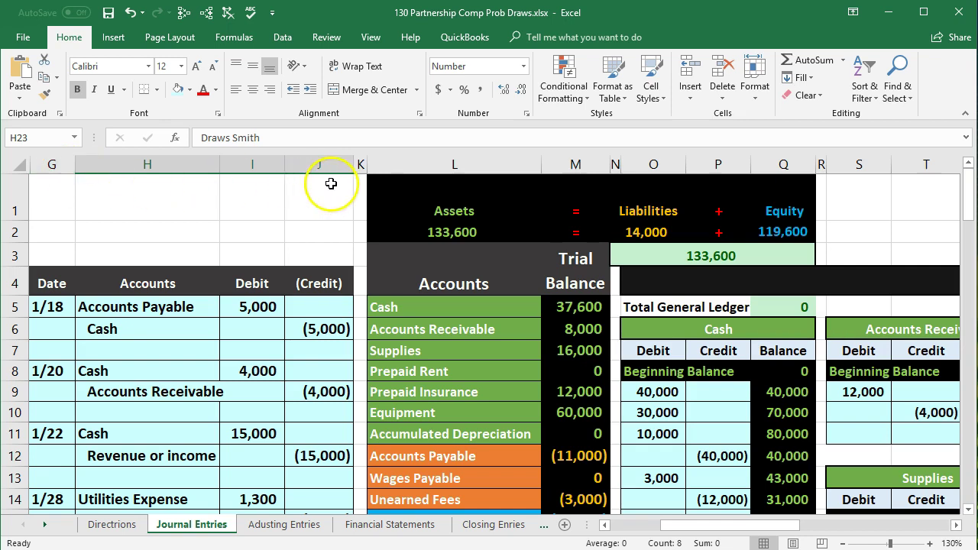
left_click(361, 195)
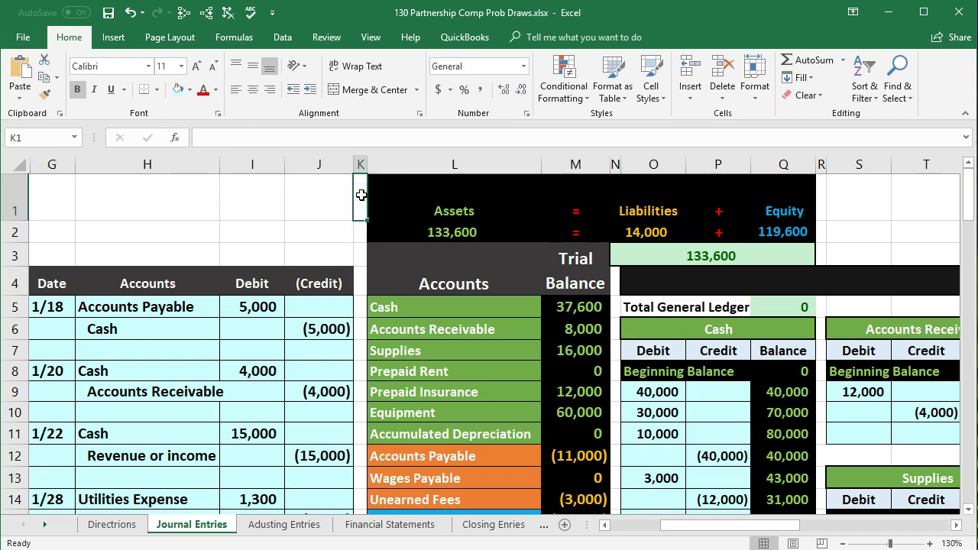
left_click(369, 37)
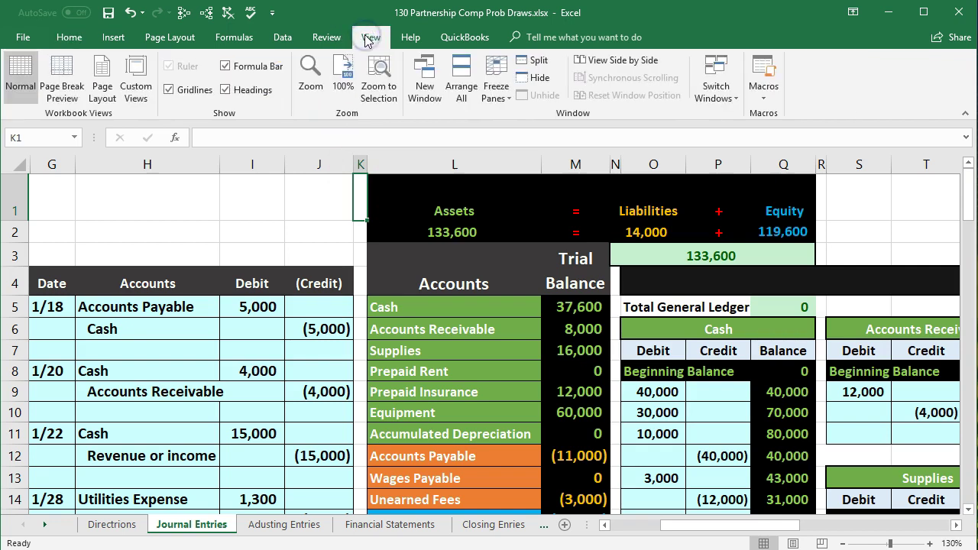
left_click(489, 95)
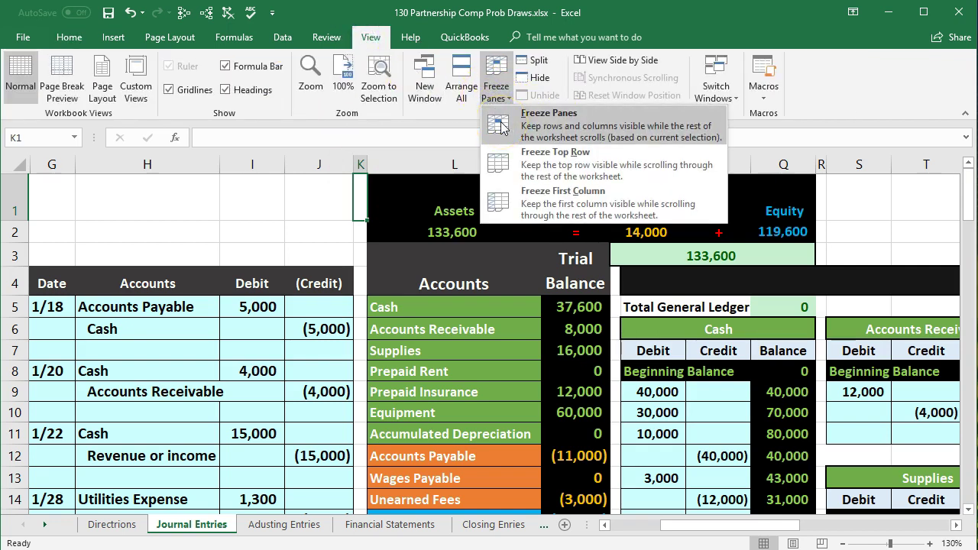
left_click(500, 126)
left_click_drag(635, 525, 737, 532)
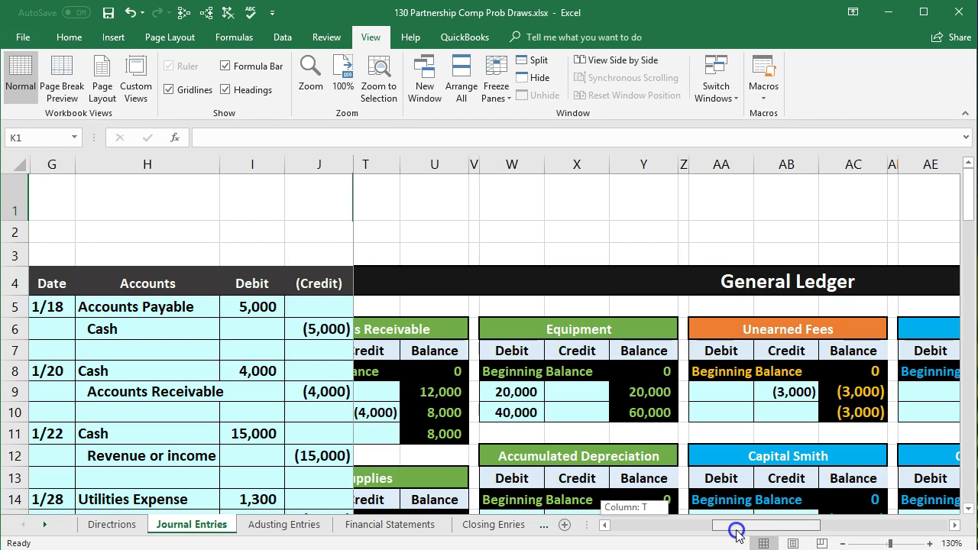
left_click_drag(737, 532, 578, 530)
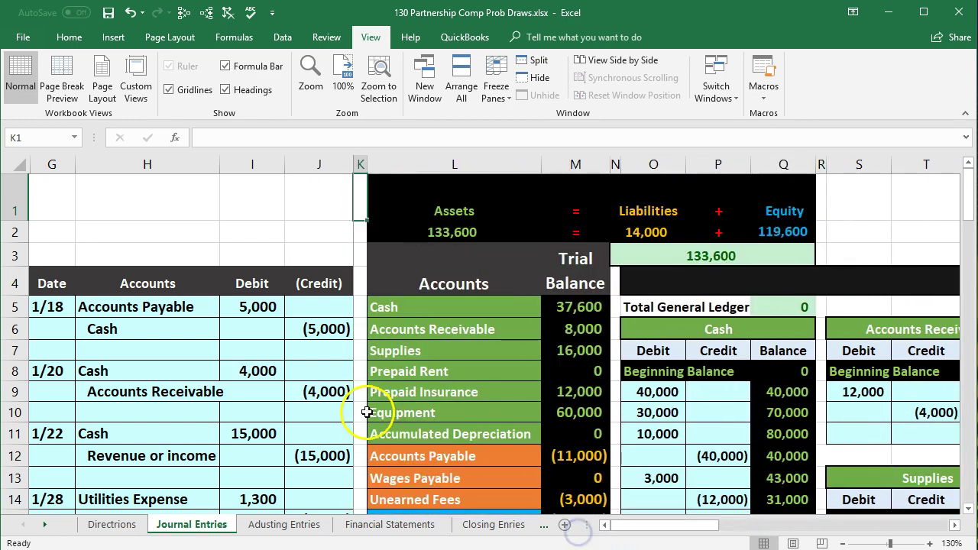
Step: Compare the first partner's draws debit in H23:I23 with its trial balance line in L16:M16
scroll(366, 413, "down", 4)
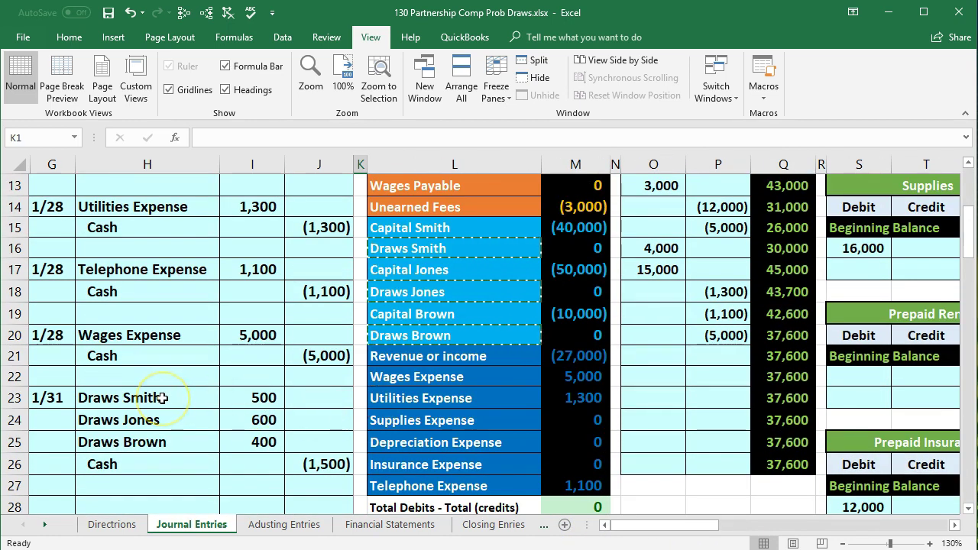
left_click_drag(162, 398, 284, 407)
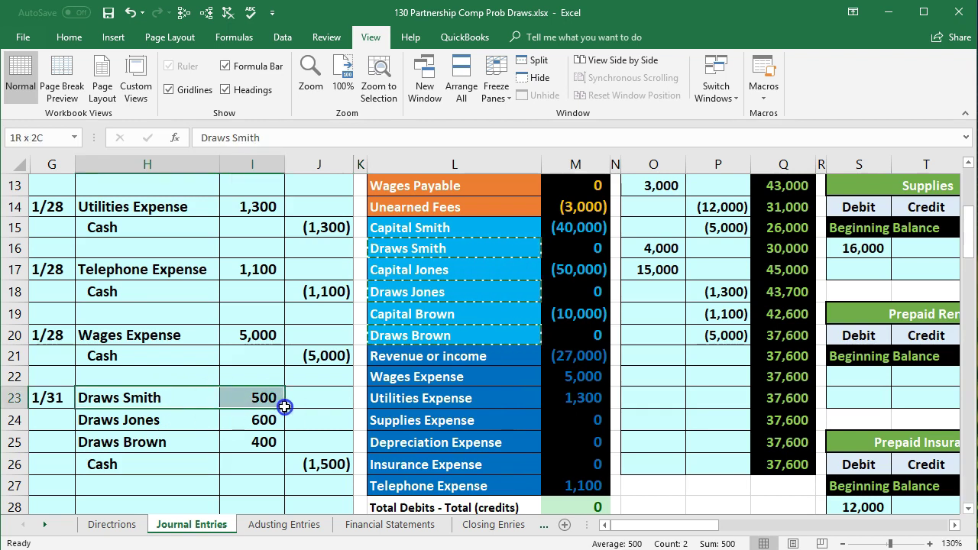
left_click_drag(416, 248, 581, 245)
scroll(599, 309, "up", 3)
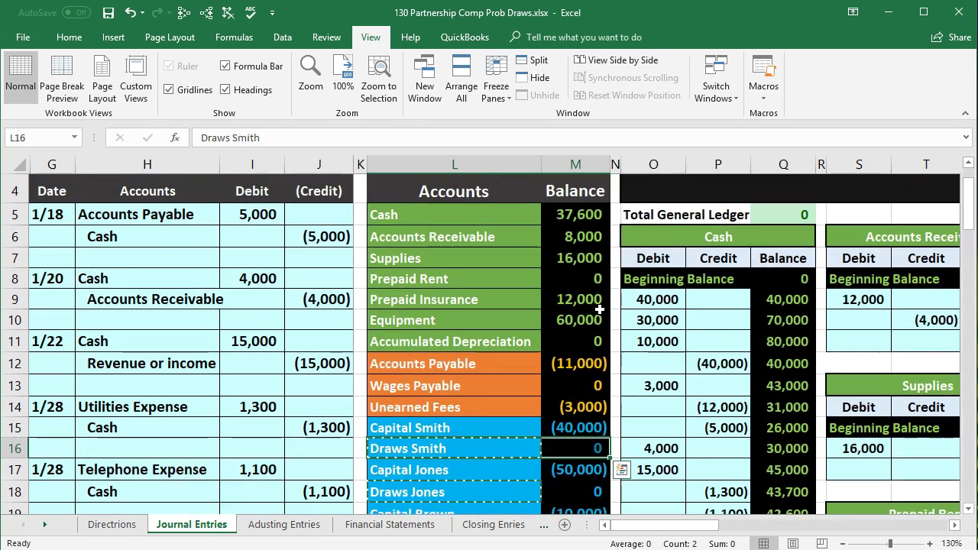
Step: Post the first partner's draws debit to the general ledger by linking AA21 of that draws account to I23
left_click_drag(649, 320, 650, 338)
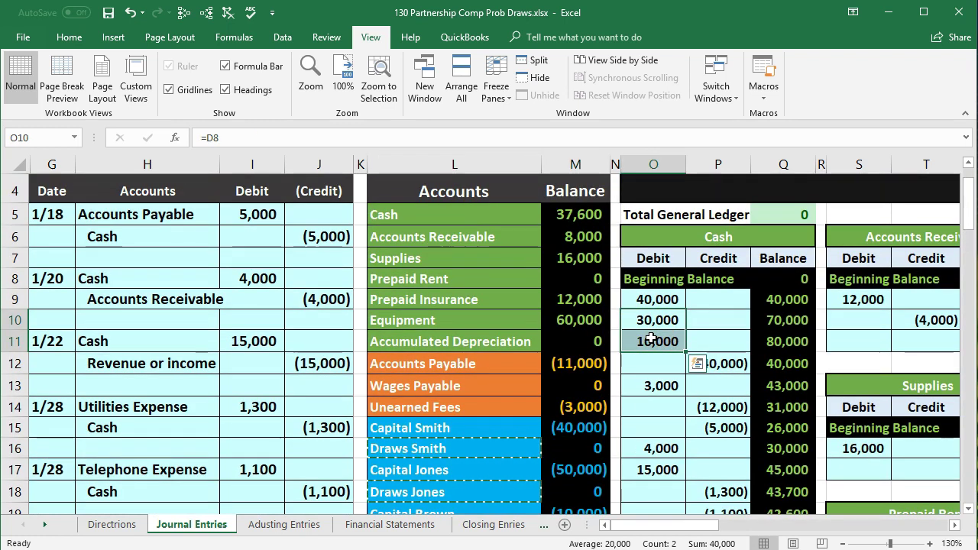
key("Right")
key("Right")
key("Right")
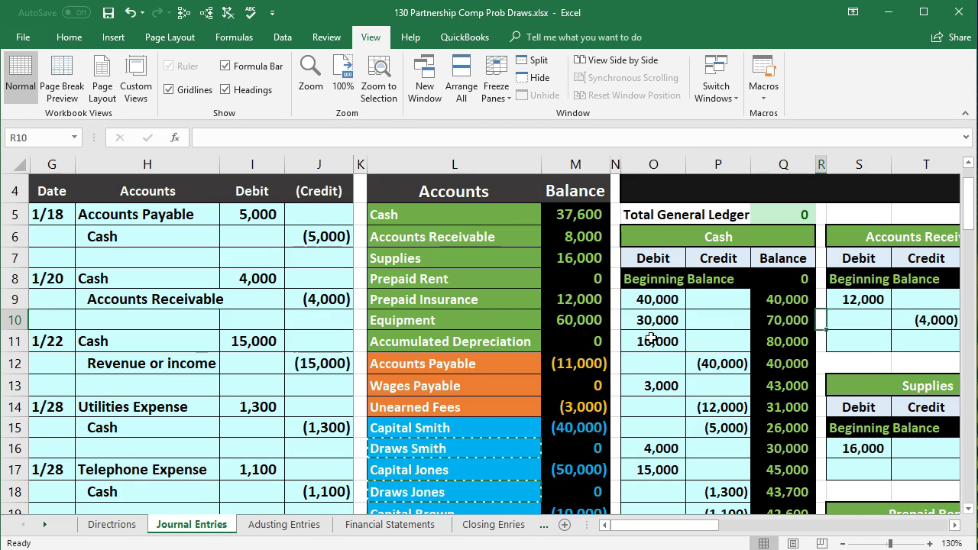
key("Right")
key("Right")
key("Right")
key("Right")
key("Right")
key("Right")
key("Right")
key("Right")
key("Right")
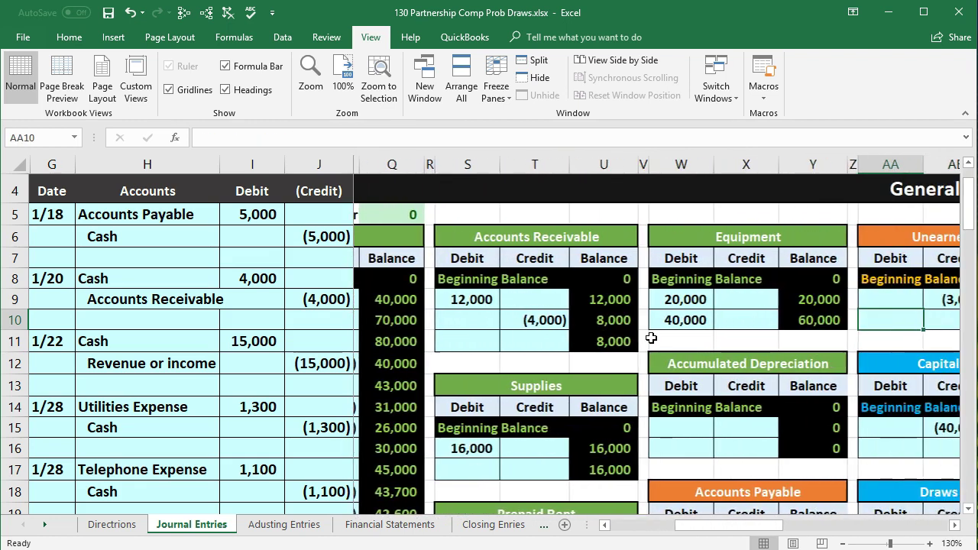
key("Right")
key("Right")
key("Right")
key("Right")
key("Right")
key("Right")
key("Right")
key("Right")
key("Right")
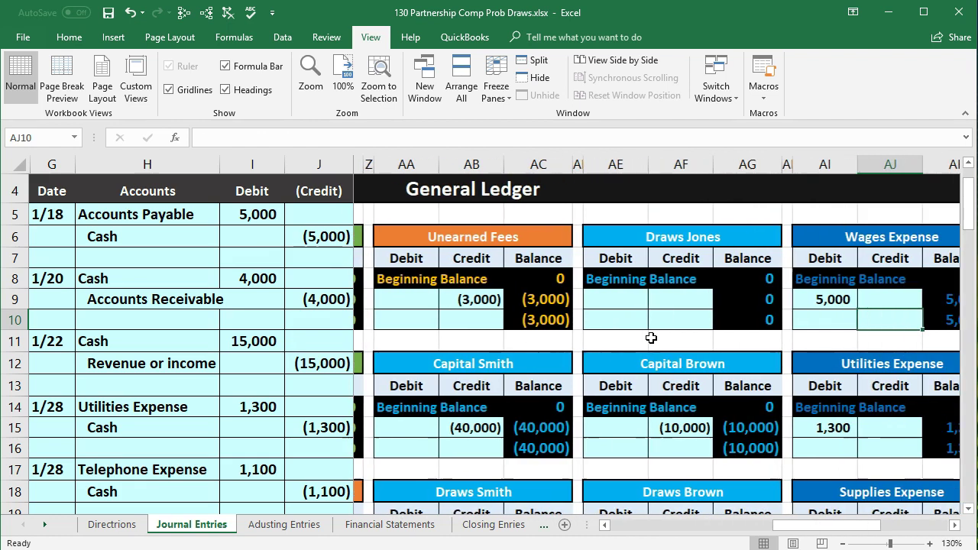
scroll(651, 338, "down", 3)
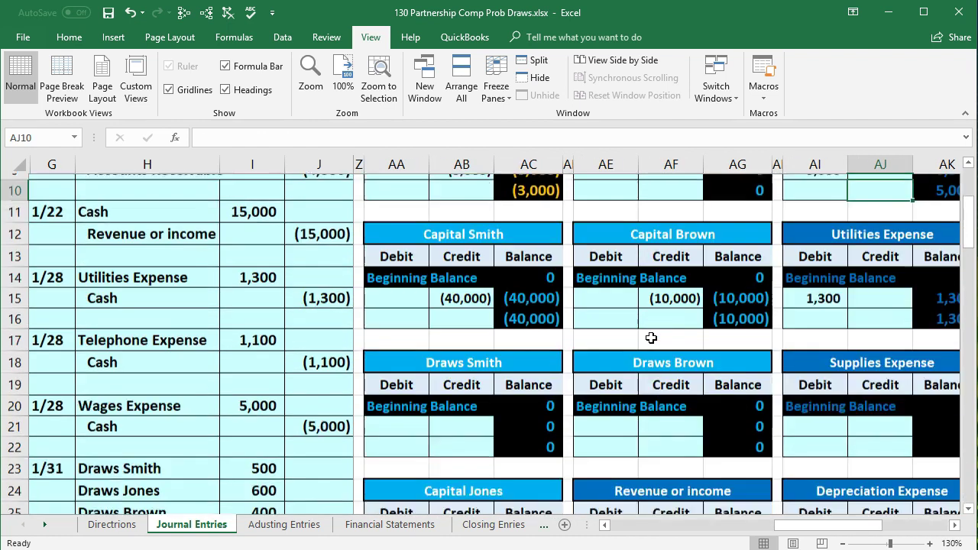
left_click(399, 355)
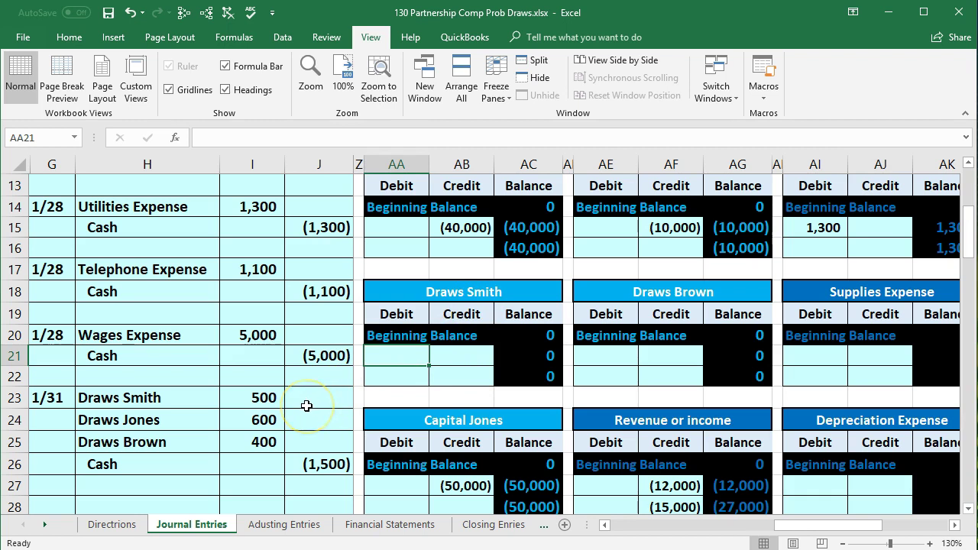
left_click(371, 351)
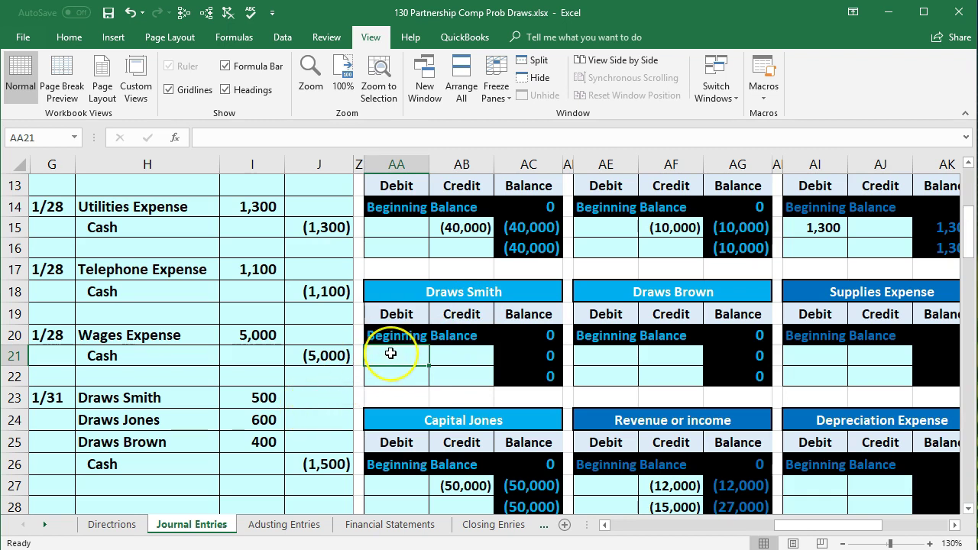
left_click(394, 356)
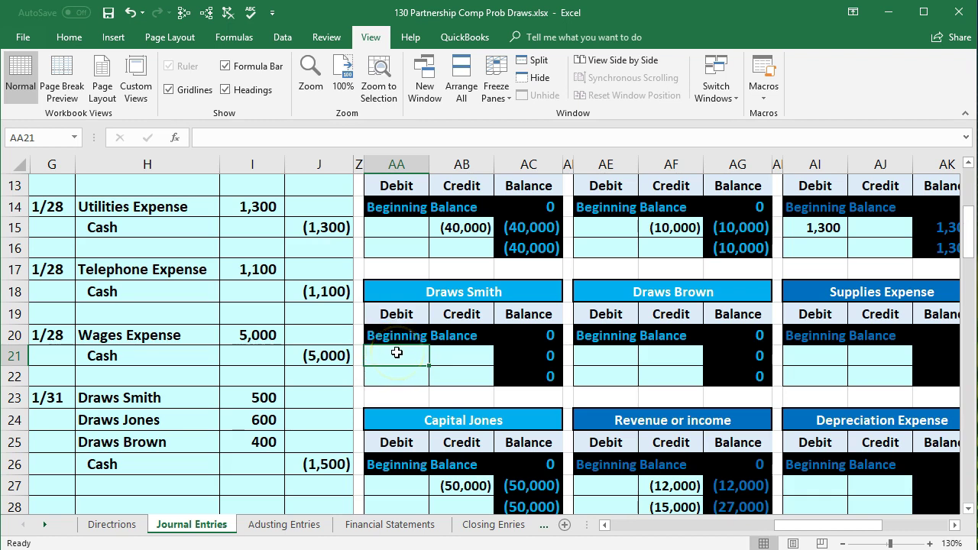
left_click(402, 360)
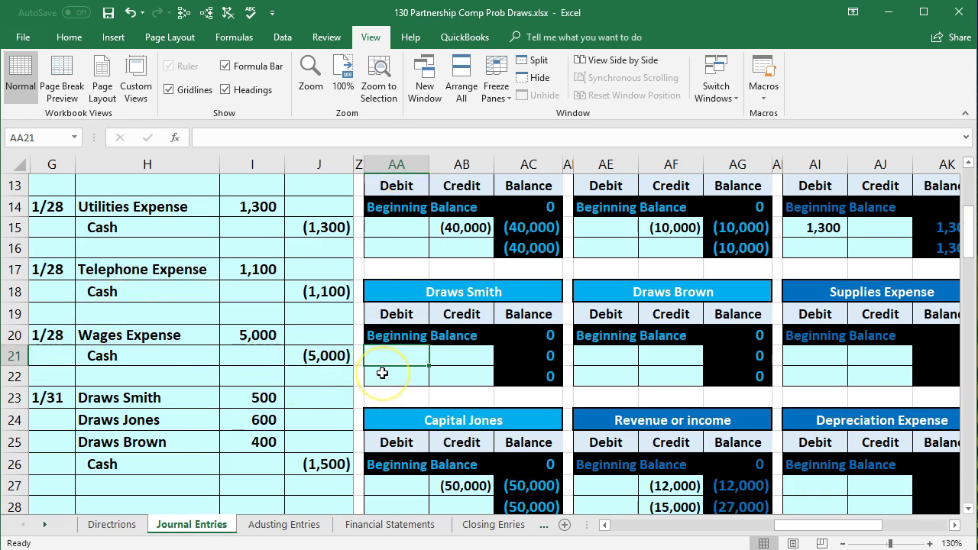
type("=")
left_click(264, 397)
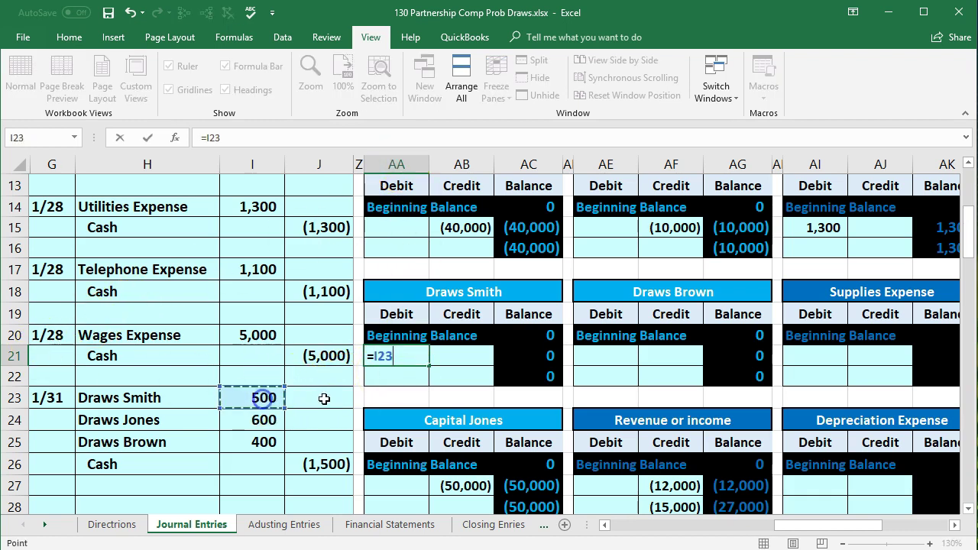
key("Return")
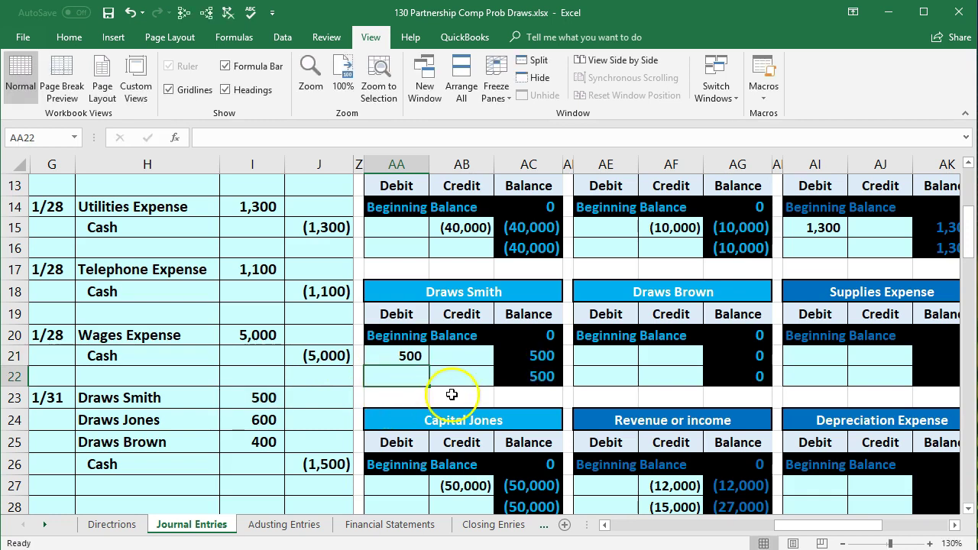
Step: Trace the dependents of the draws ledger balance in AC22 to trial balance cell M16, and clear the arrows
left_click(544, 380)
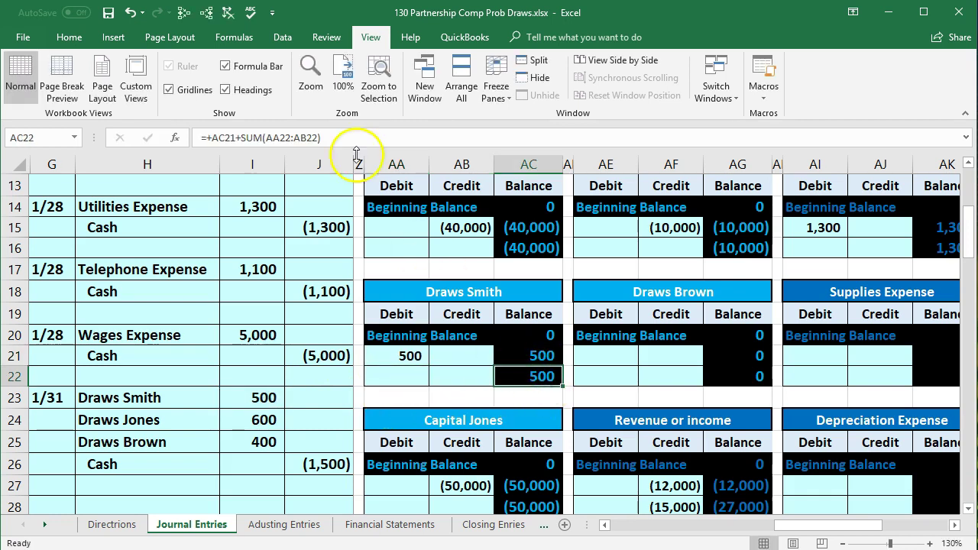
left_click(207, 12)
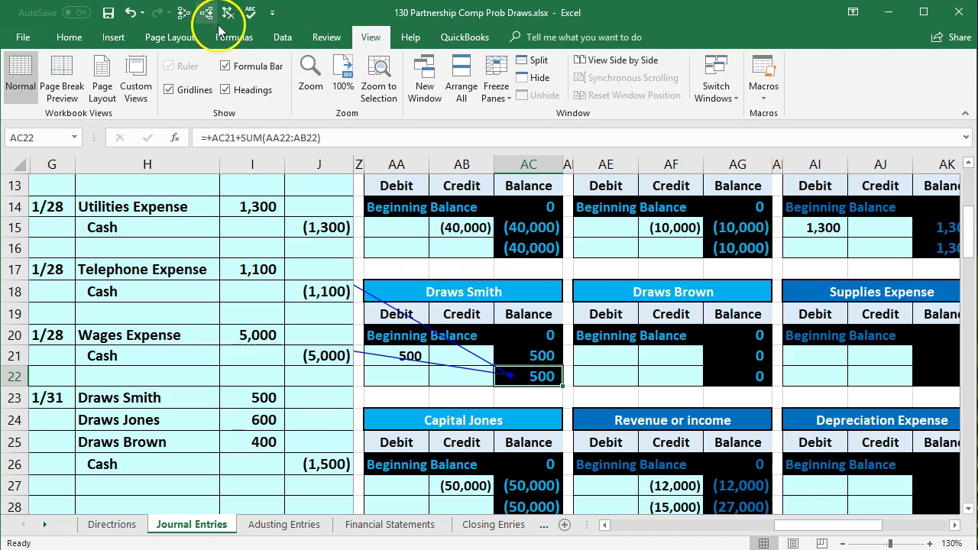
left_click(337, 227)
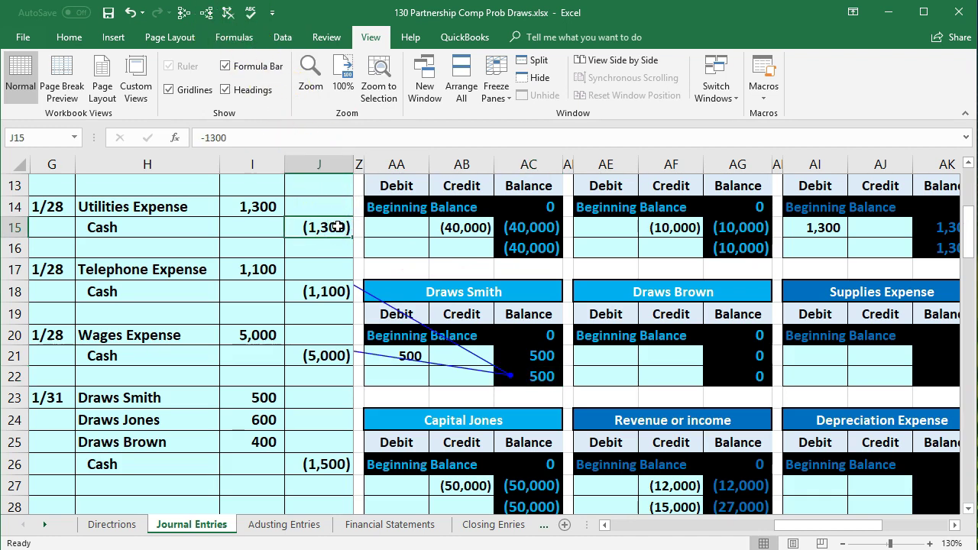
key("Right")
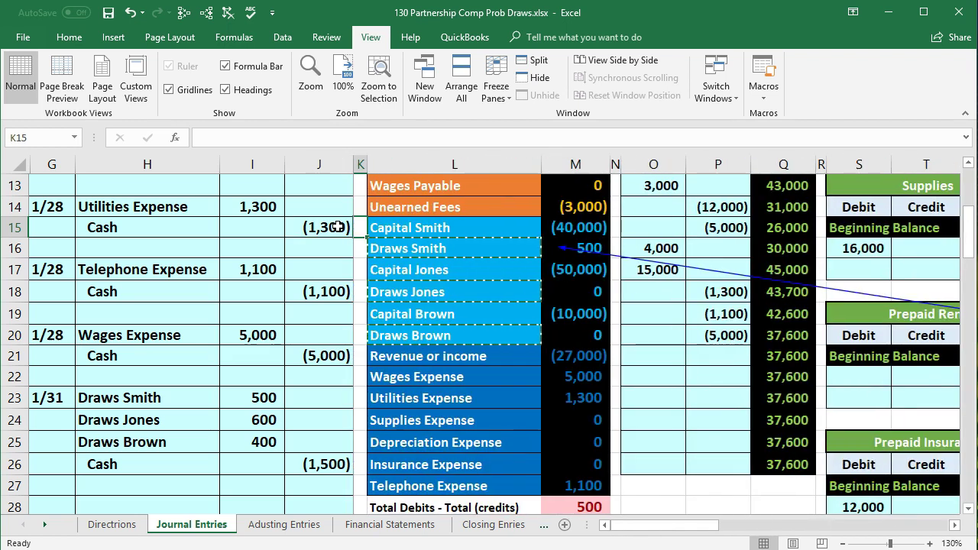
left_click(558, 246)
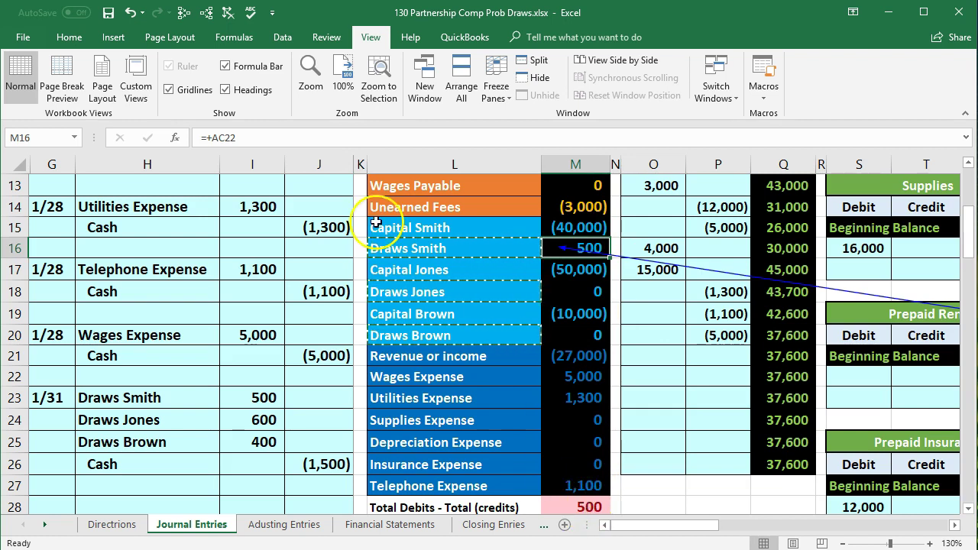
left_click(228, 13)
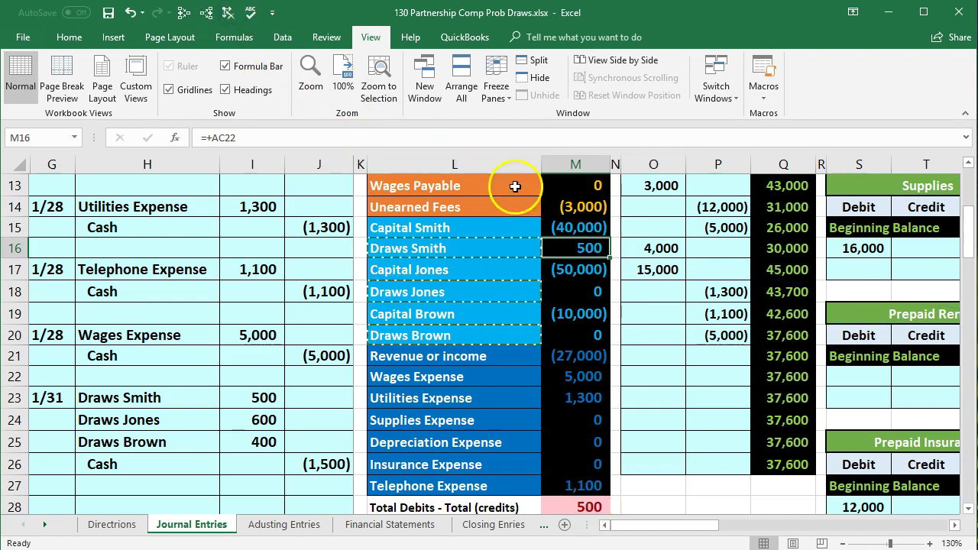
Step: Check the first partner's combined capital and draws balances in M15:M16, and review the debits minus credits total in M28
left_click(589, 223)
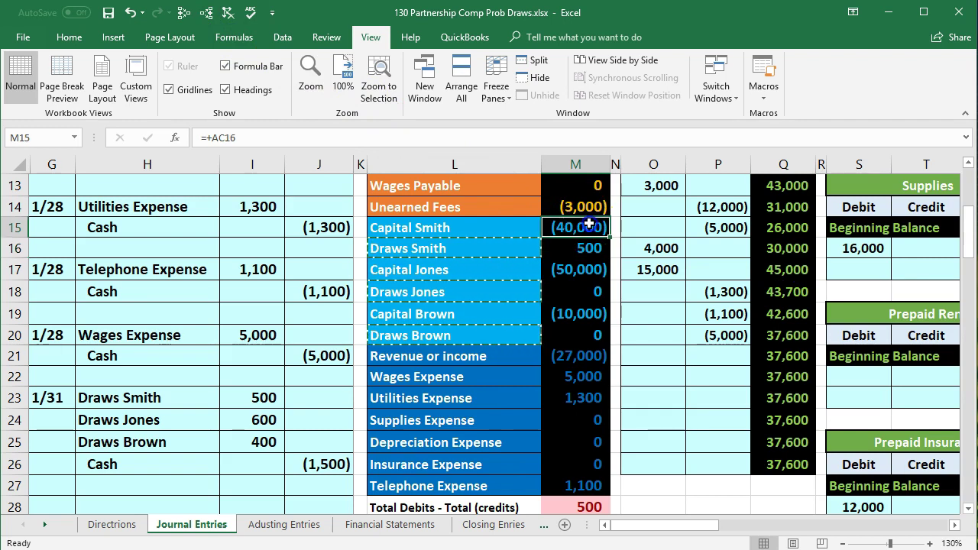
left_click_drag(590, 237, 591, 244)
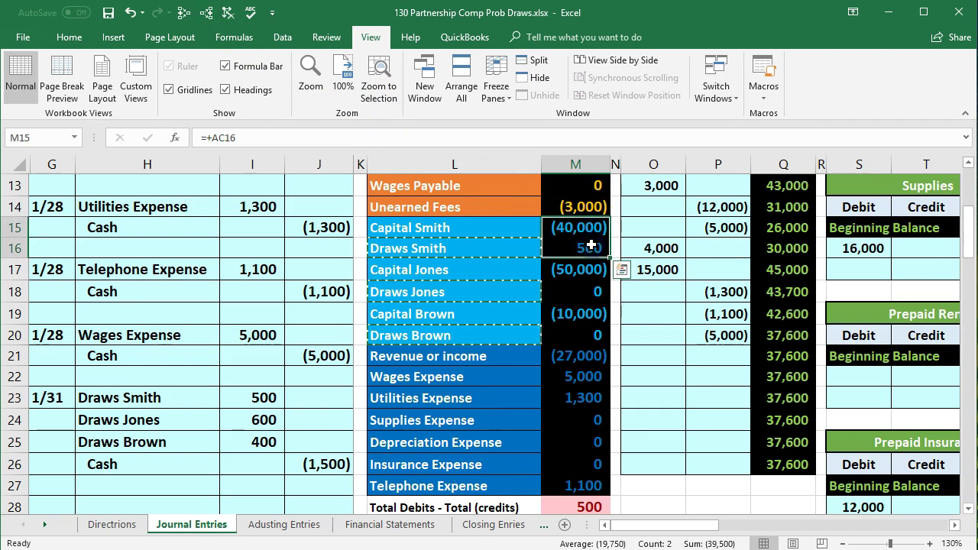
left_click(737, 527)
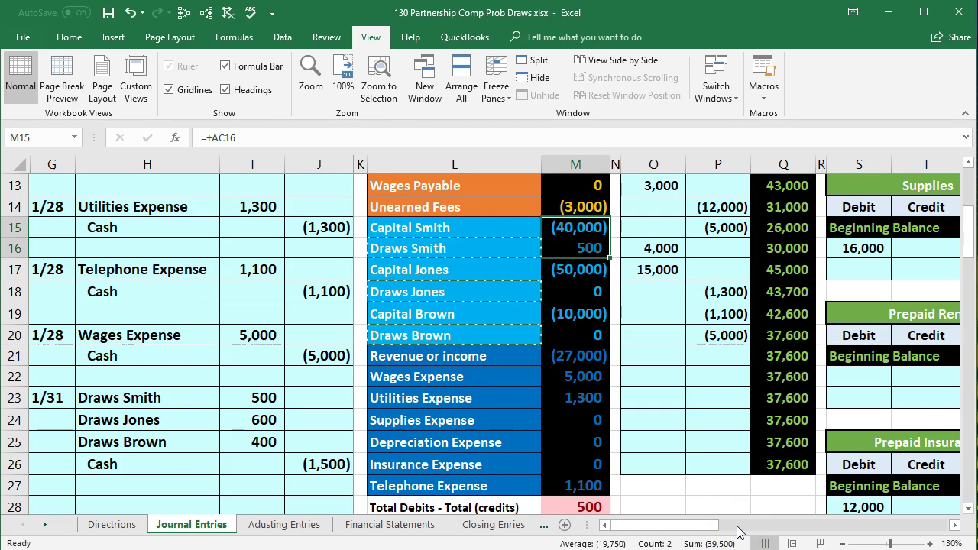
left_click_drag(610, 258, 622, 262)
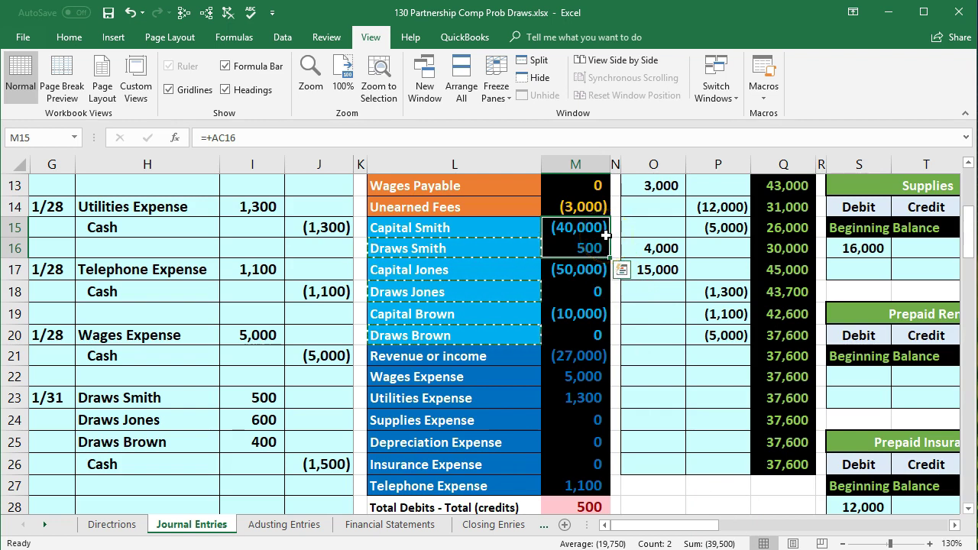
scroll(624, 244, "down", 1)
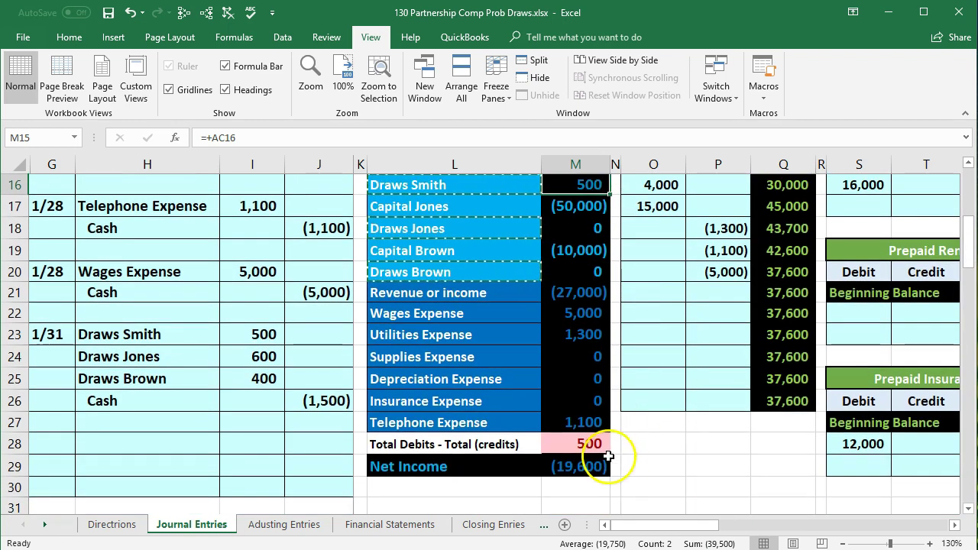
Step: Review the net income formula in M29 and the first partner's capital balance in M15 of the trial balance
left_click(601, 466)
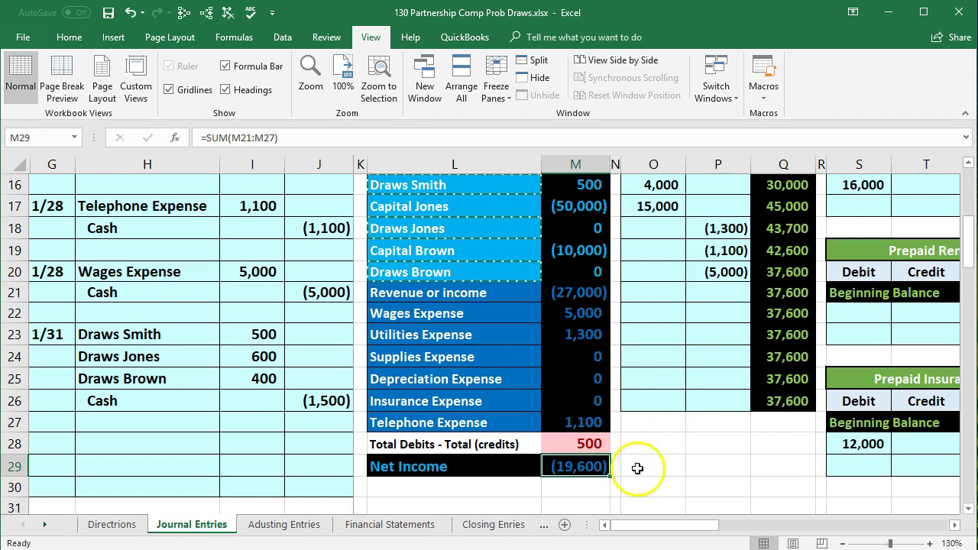
scroll(653, 398, "up", 1)
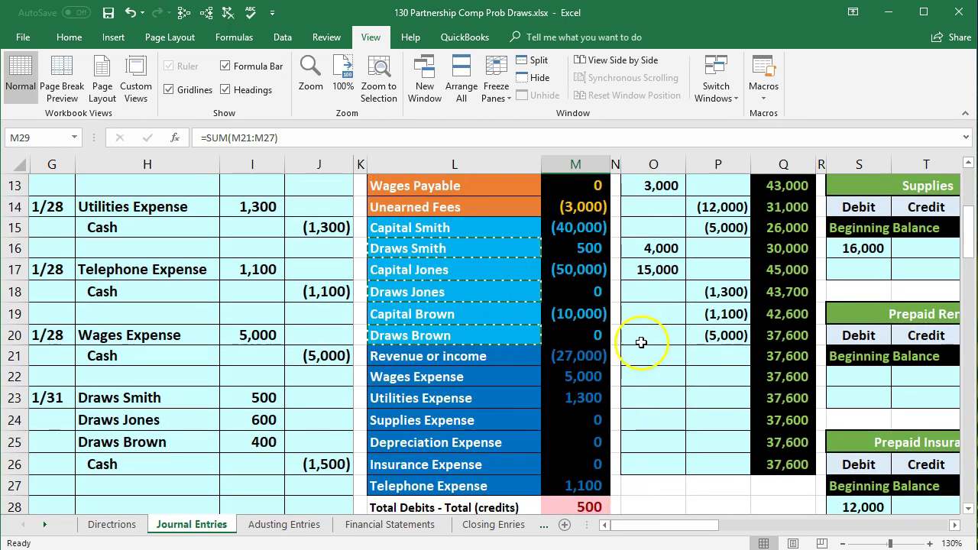
left_click(595, 227)
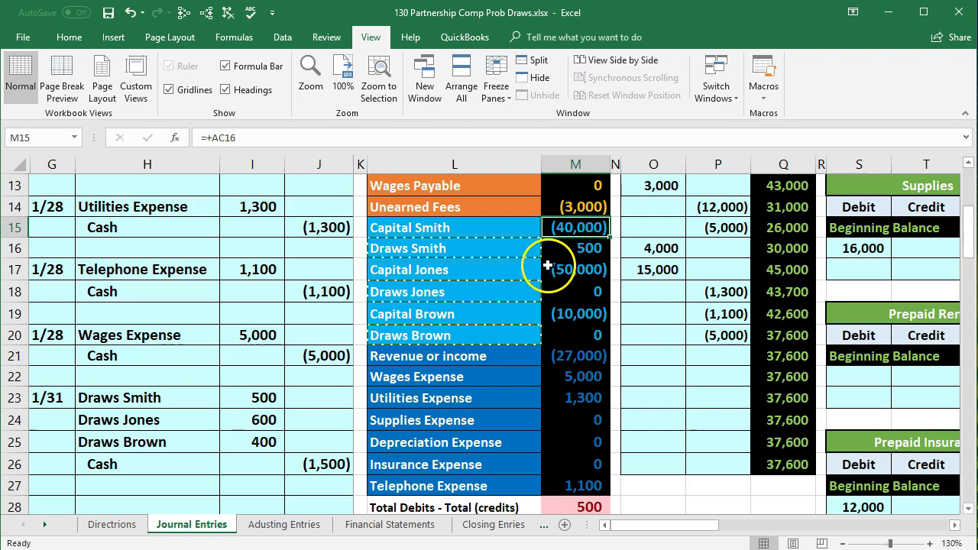
scroll(552, 269, "up", 2)
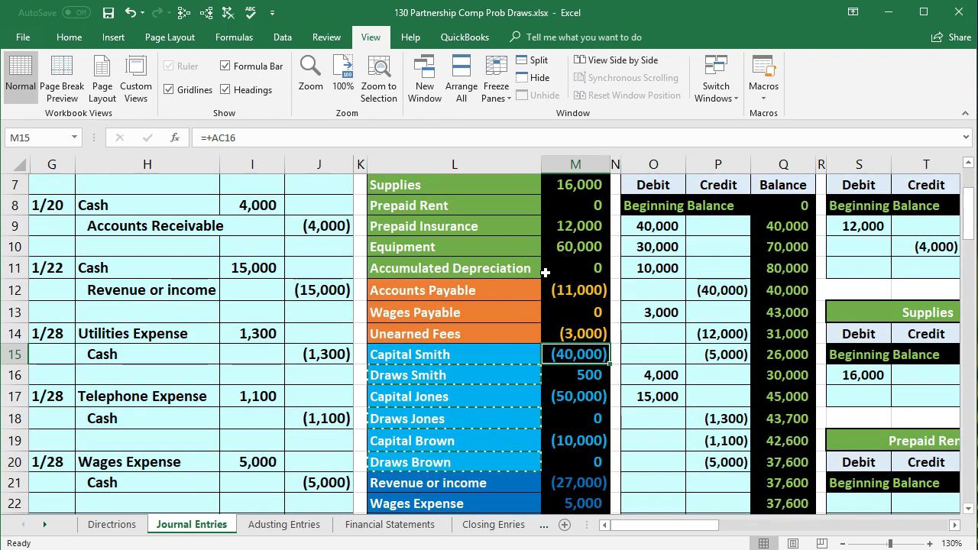
scroll(545, 272, "up", 1)
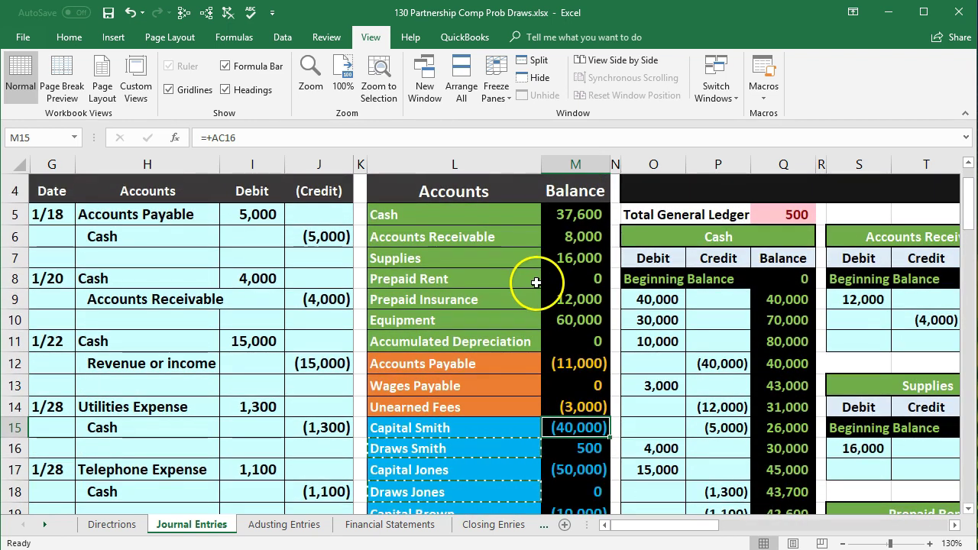
Step: Examine the trial balance's asset and liability lines in M5:M14, starting from the cash balance in M5
left_click(553, 211)
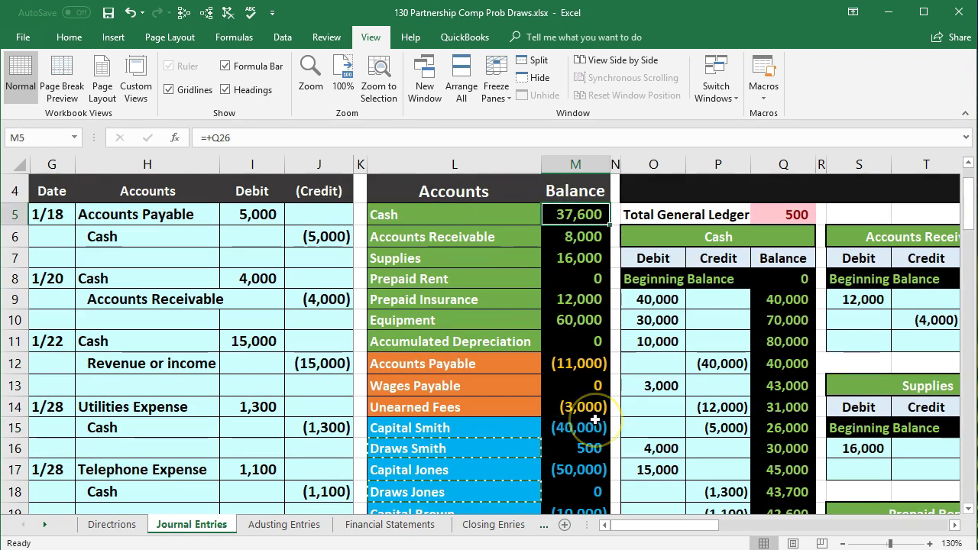
scroll(588, 382, "down", 2)
scroll(578, 339, "up", 2)
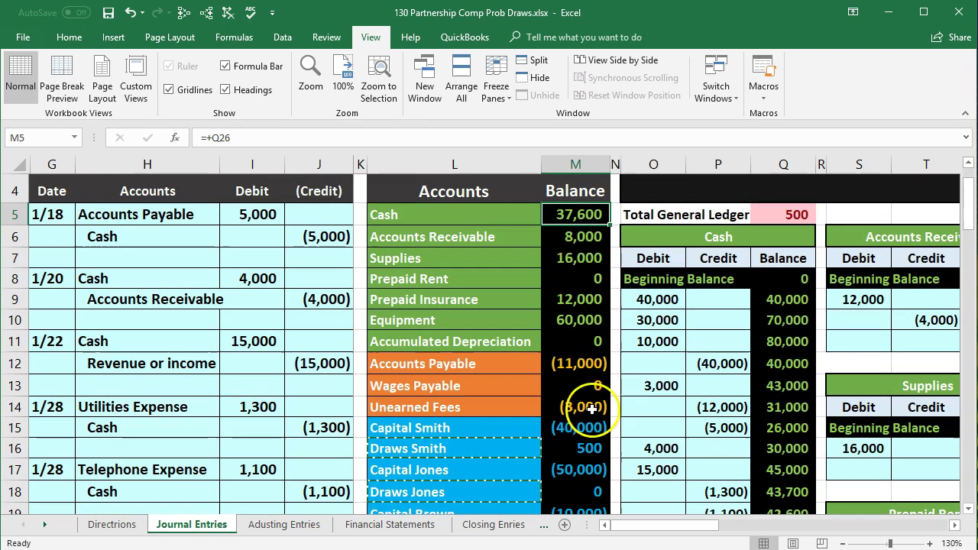
left_click_drag(568, 218, 611, 411)
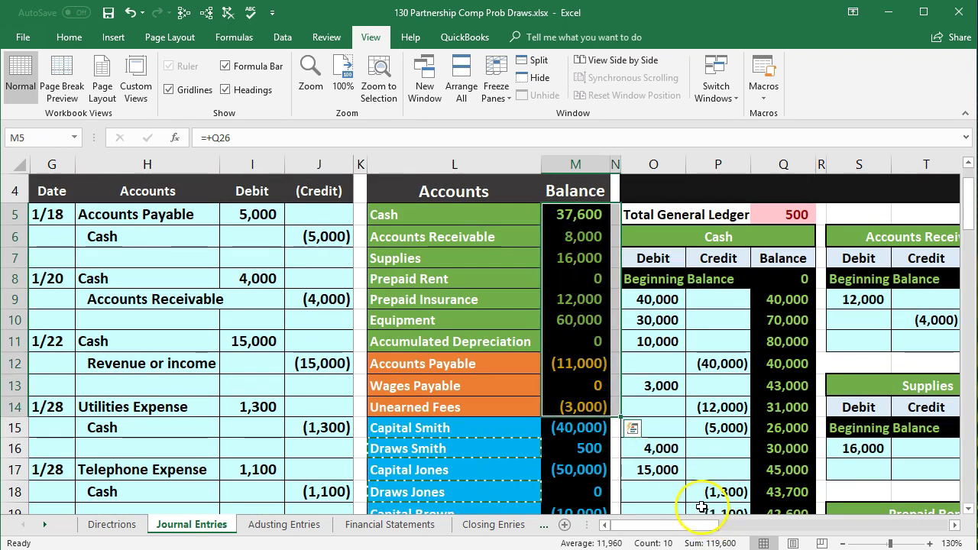
scroll(686, 482, "down", 2)
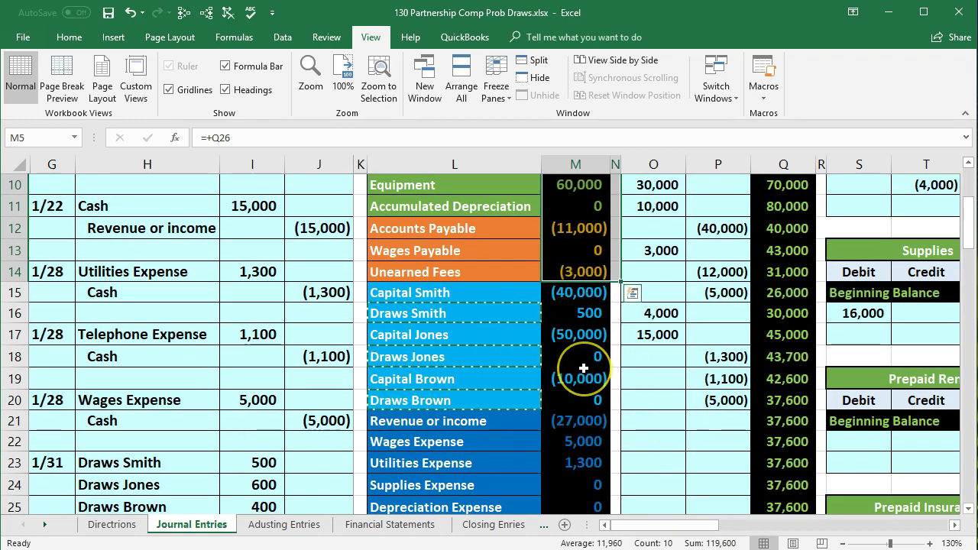
scroll(581, 351, "up", 2)
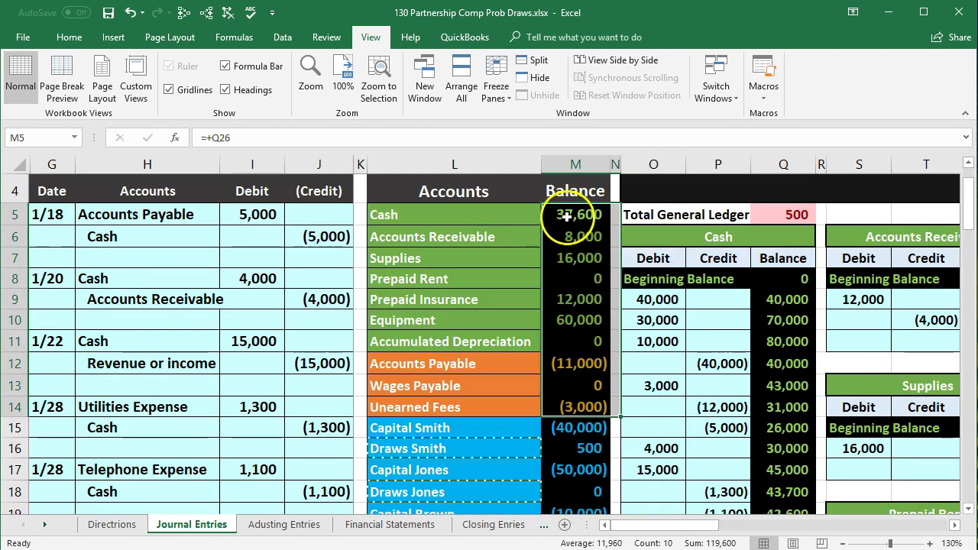
left_click(567, 219)
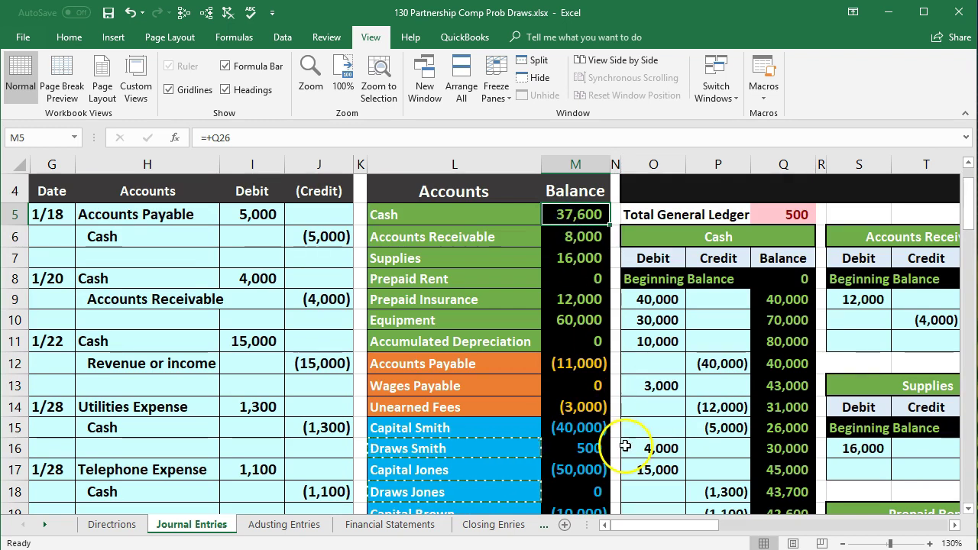
Step: Compare the first partner's capital and draws balances in M15:M16 with the asset balances in M7:M10 and the wages payable line
left_click(590, 432)
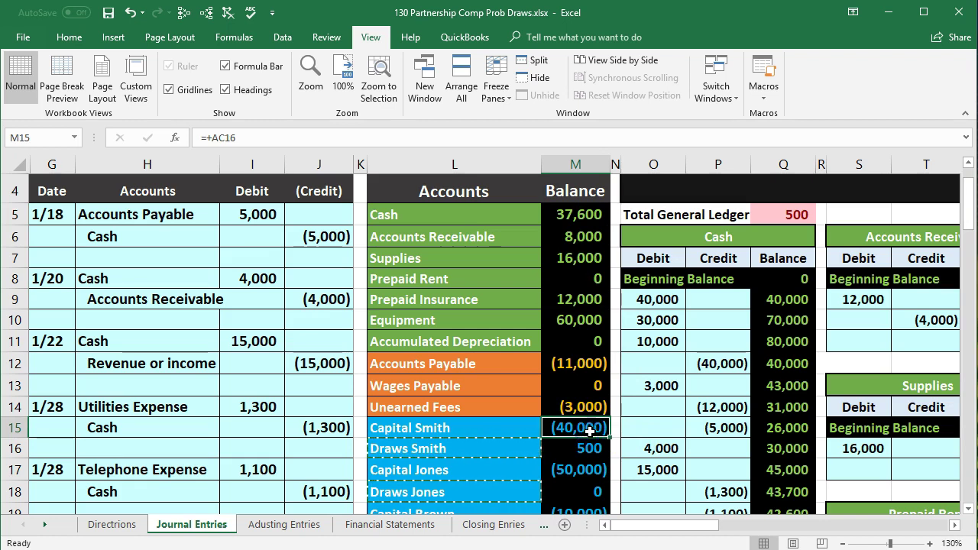
left_click_drag(572, 258, 572, 310)
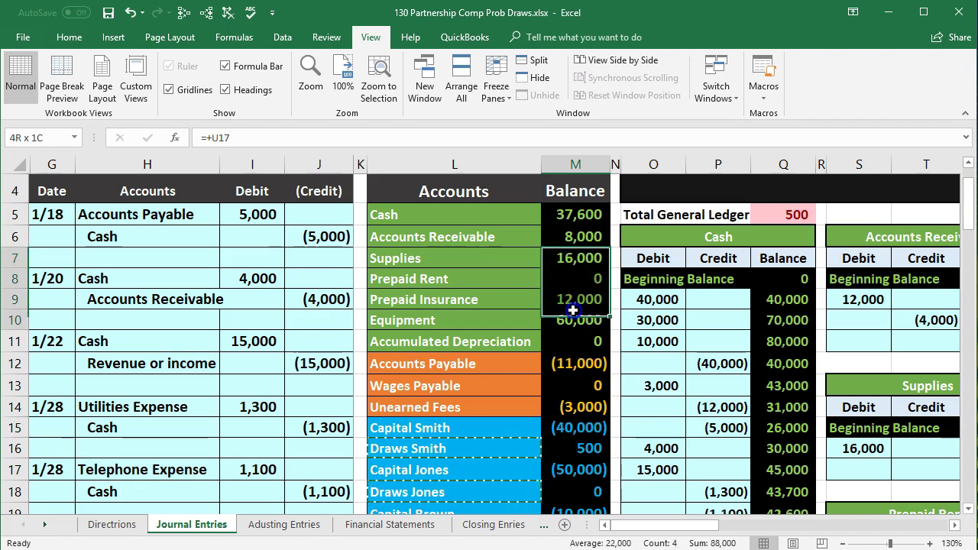
left_click(573, 318)
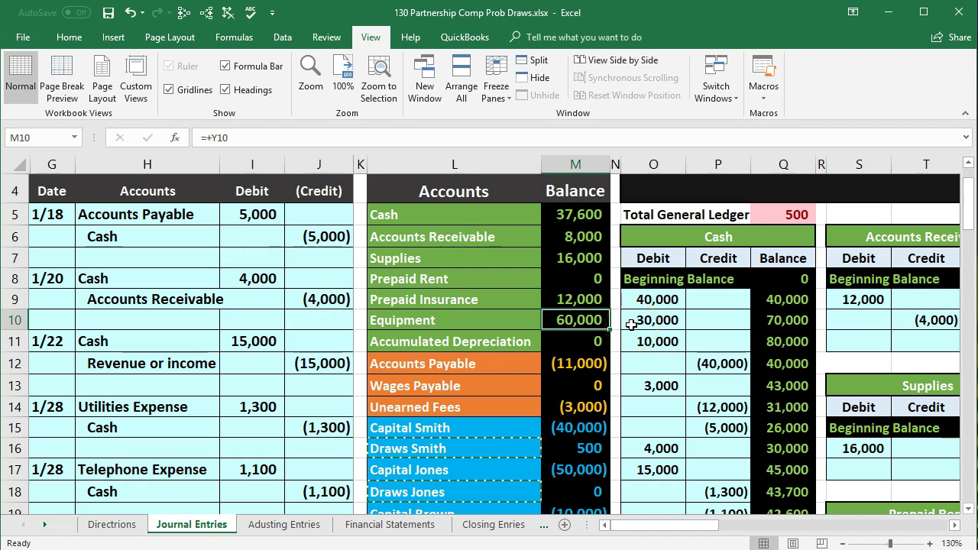
left_click(439, 385)
scroll(447, 382, "down", 1)
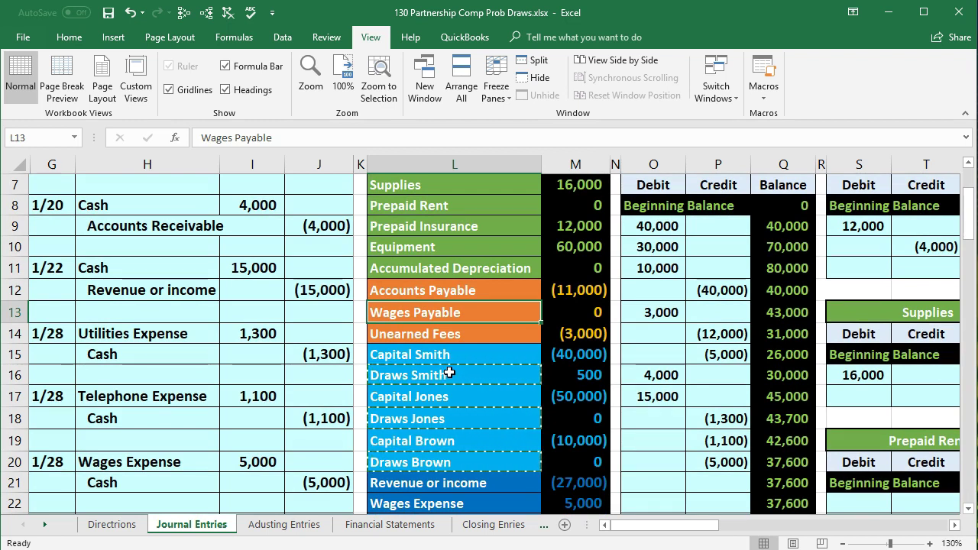
scroll(449, 372, "down", 2)
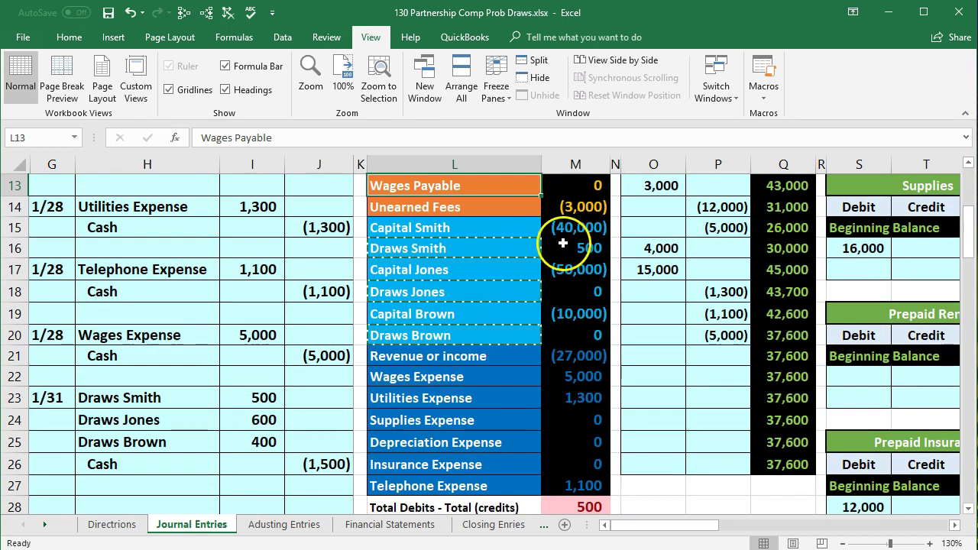
left_click_drag(567, 235, 566, 246)
scroll(602, 473, "down", 1)
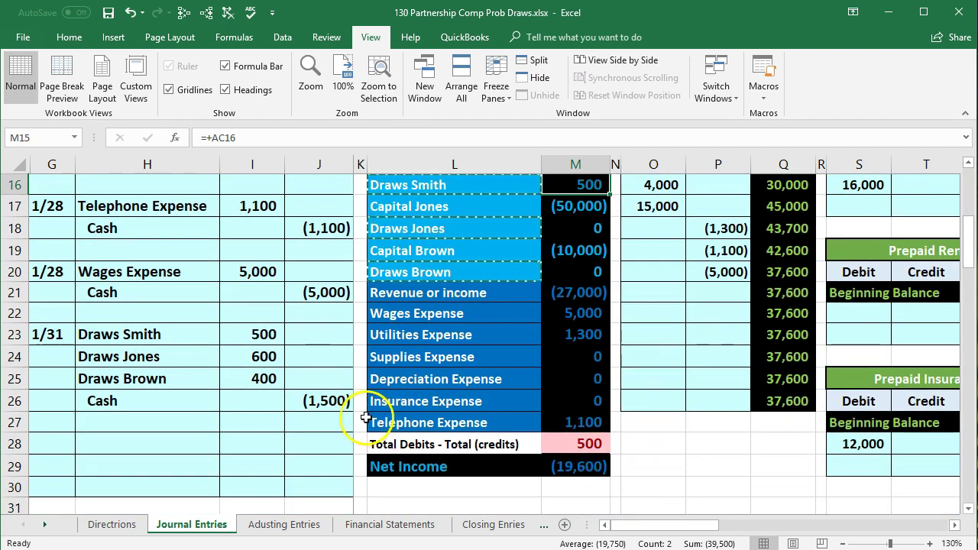
Step: Compare the second partner's draws debit in H24:I24 with its trial balance line in L18:M18
left_click_drag(148, 359, 244, 356)
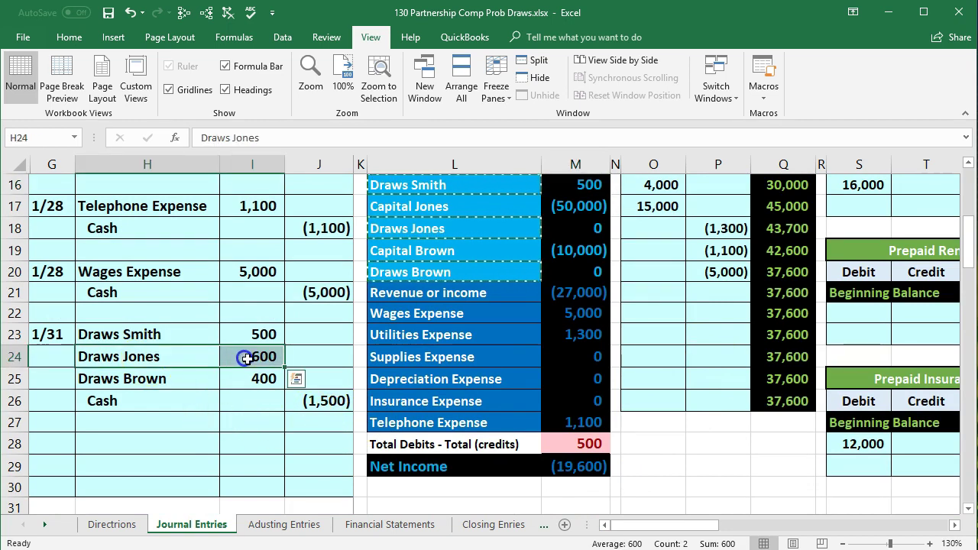
scroll(382, 391, "up", 1)
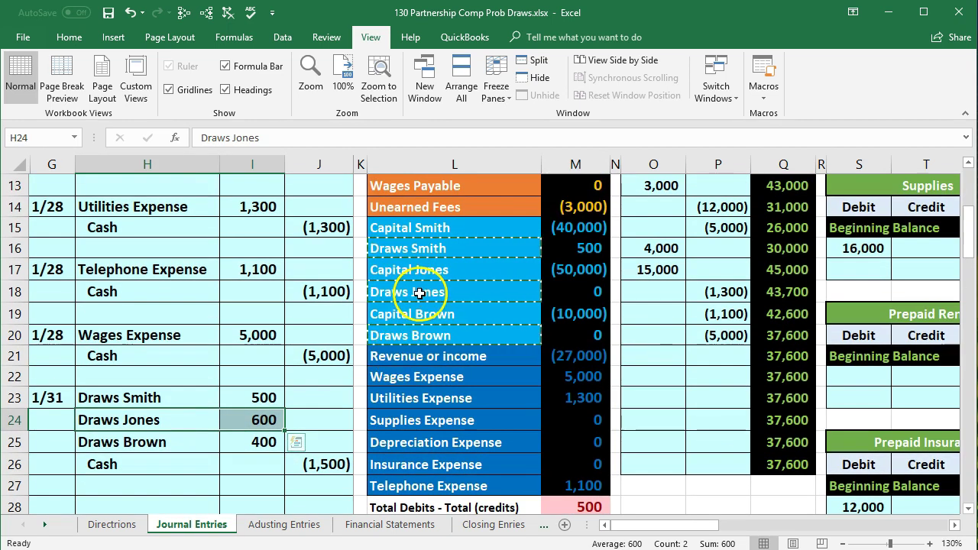
left_click_drag(408, 295, 563, 290)
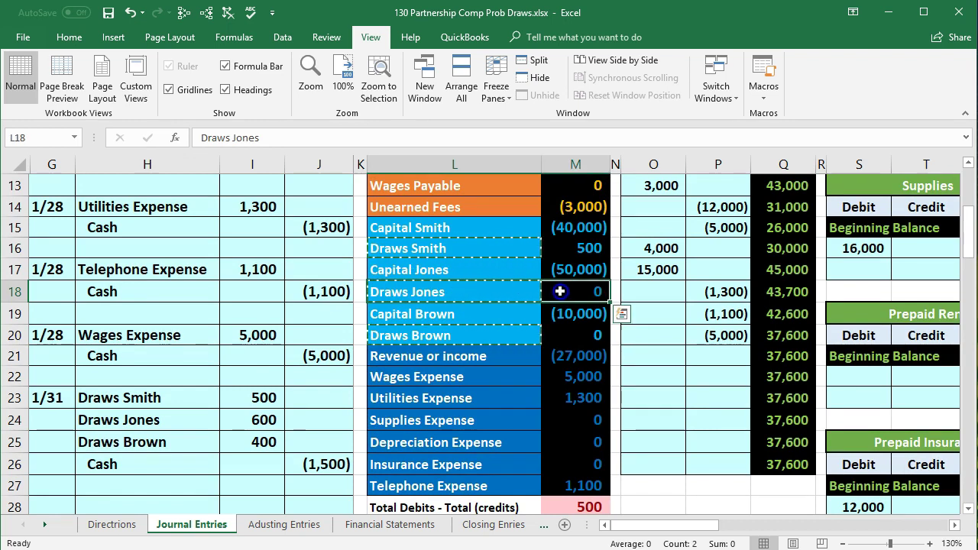
Step: Post the second partner's draws debit to the general ledger by linking AE9 of that draws account to I24
scroll(561, 291, "up", 2)
left_click(601, 289)
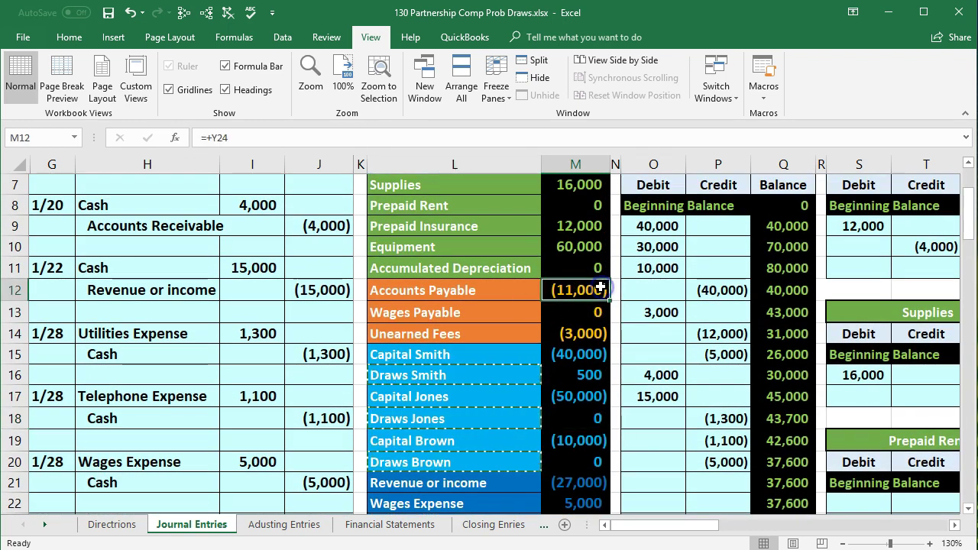
key("Right")
key("Right")
key("Right")
key("Right")
key("Right")
key("Right")
key("Right")
key("Right")
key("Right")
key("Right")
key("Right")
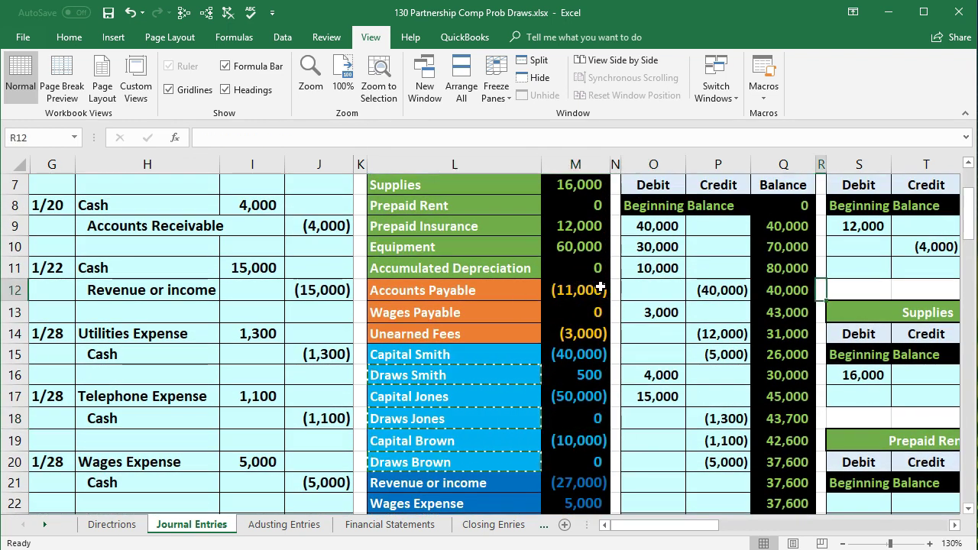
key("Right")
key("Right")
key("Right")
key("Right")
key("Right")
key("Right")
key("Right")
key("Right")
key("Right")
key("Right")
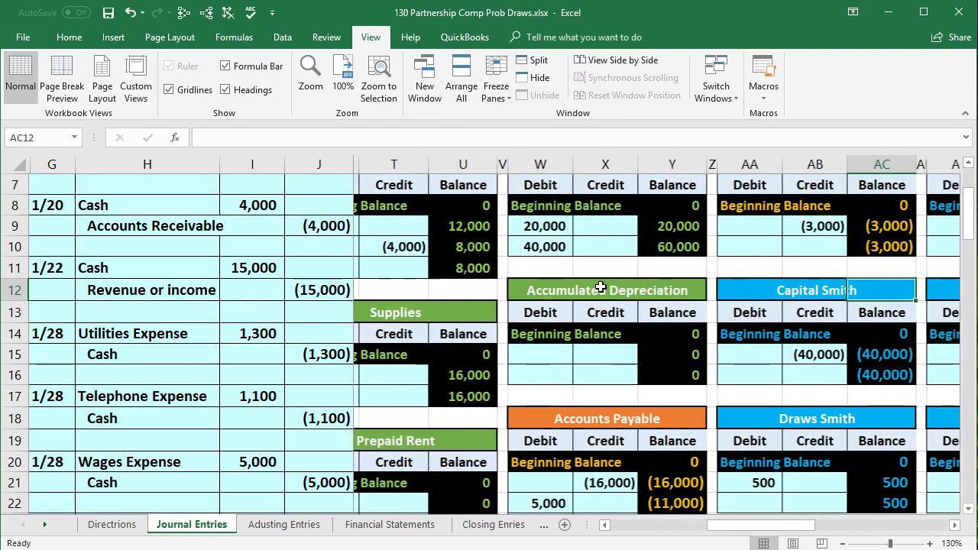
key("Right")
key("Right")
key("Right")
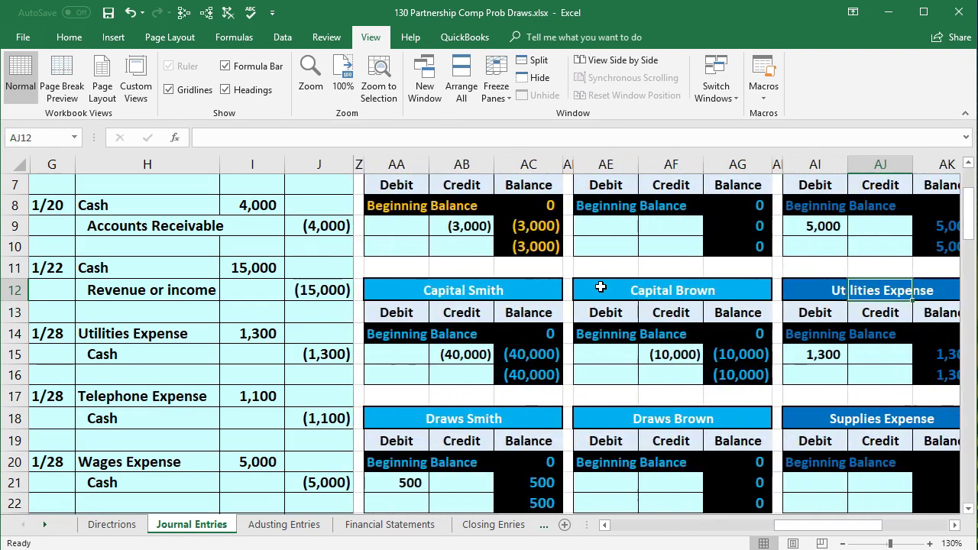
key("Right")
key("Right")
key("Right")
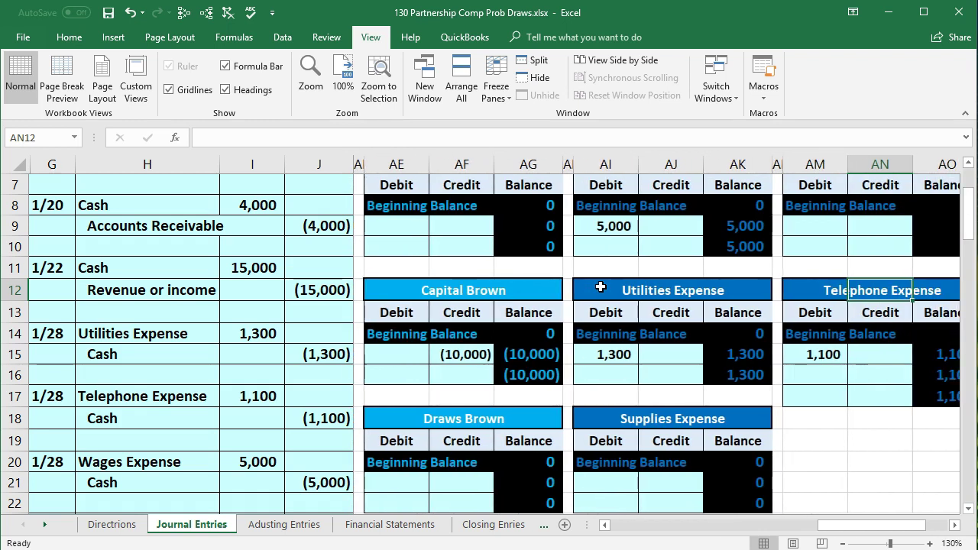
scroll(558, 284, "up", 1)
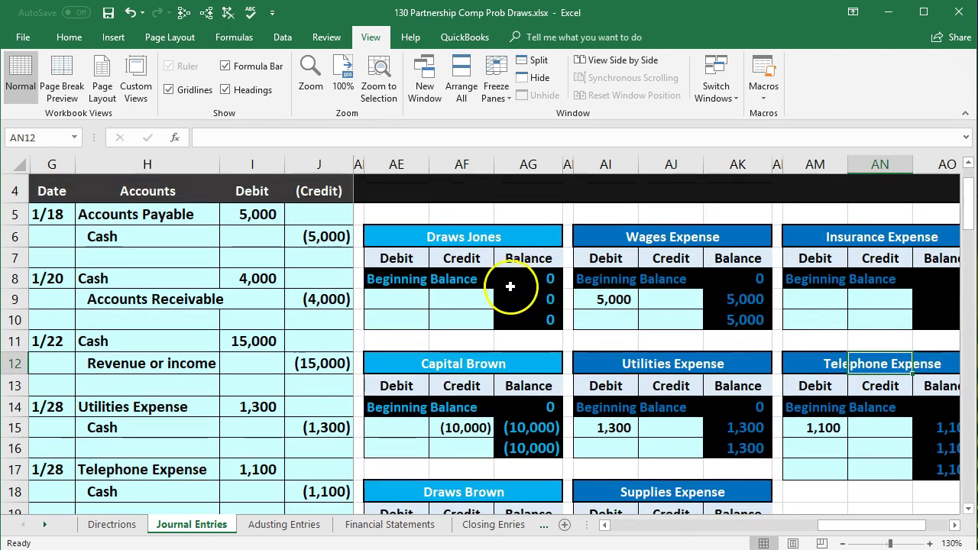
left_click(395, 304)
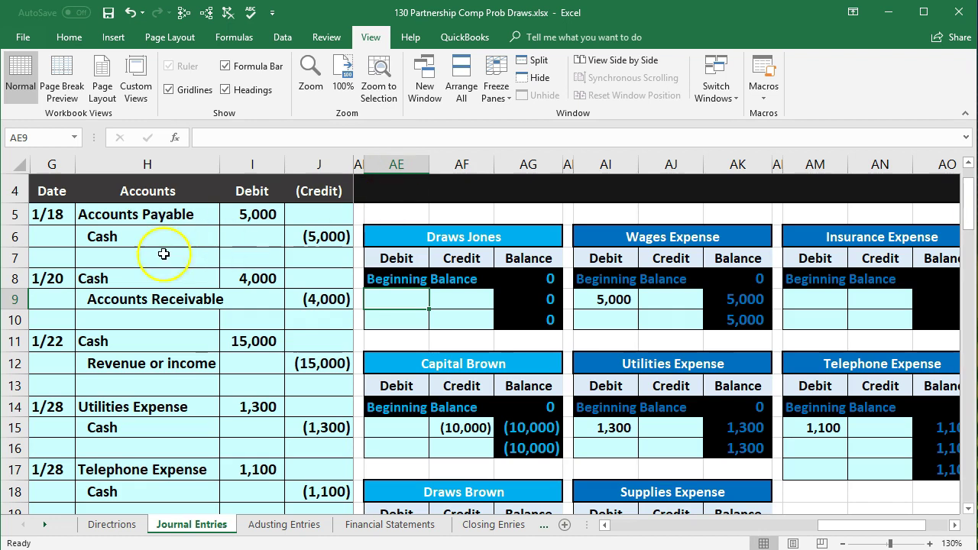
scroll(357, 315, "down", 2)
scroll(357, 315, "down", 2)
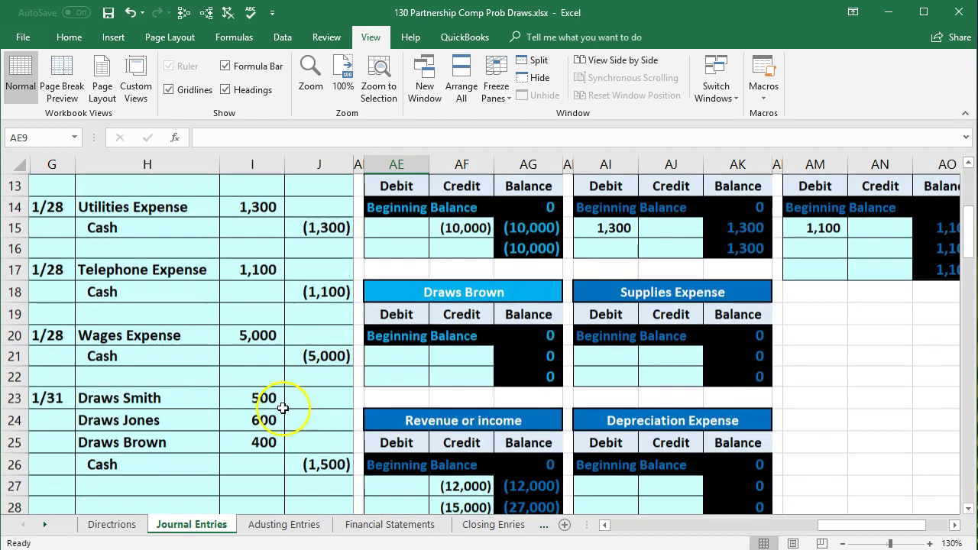
scroll(371, 384, "up", 3)
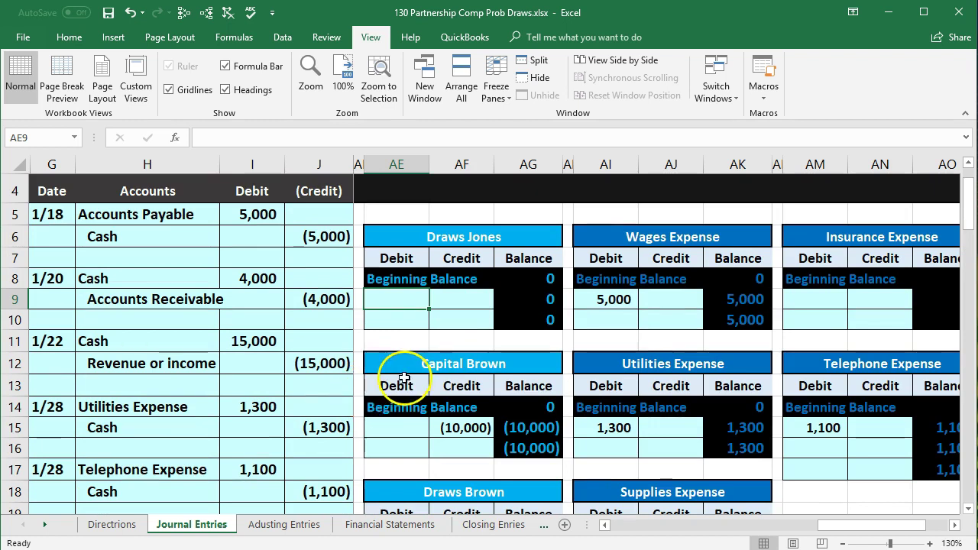
type("=")
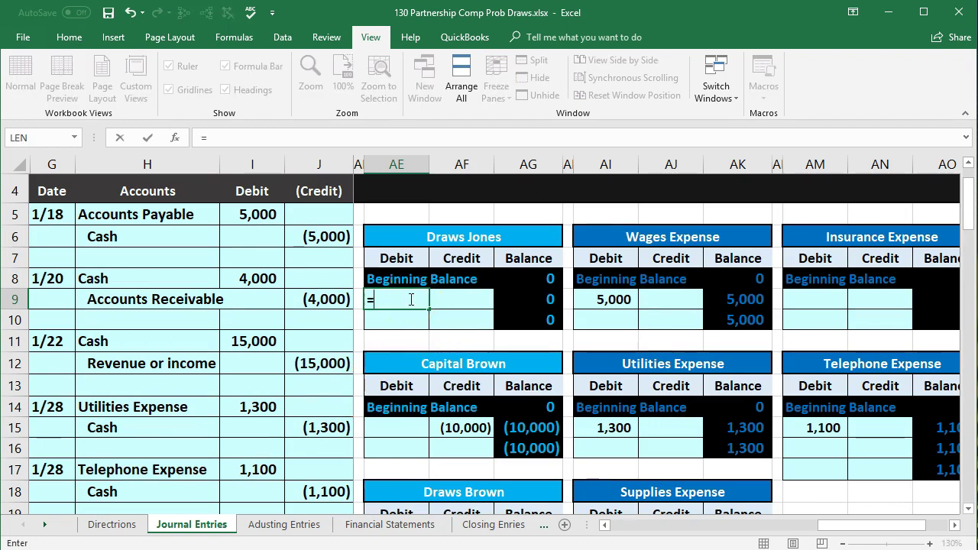
scroll(389, 321, "down", 3)
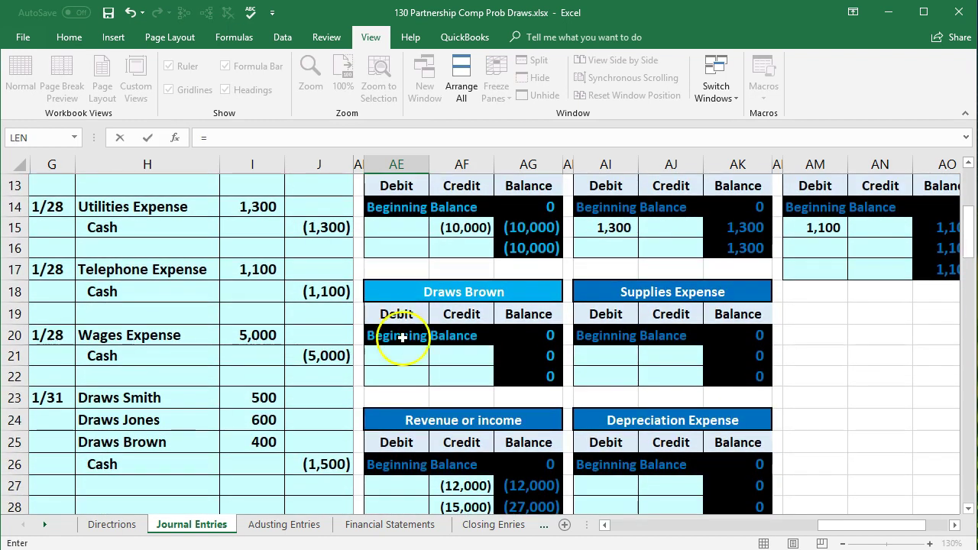
left_click(268, 419)
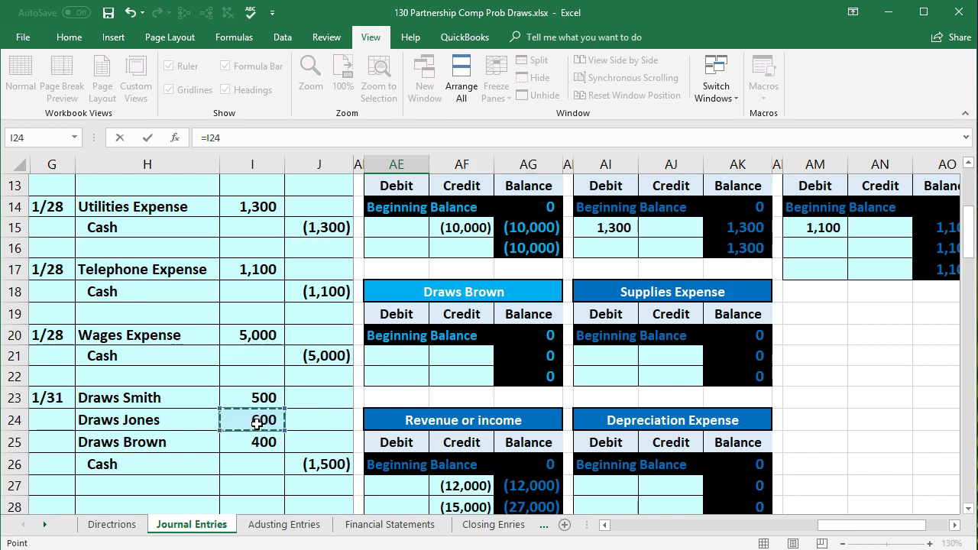
key("Return")
scroll(328, 321, "up", 3)
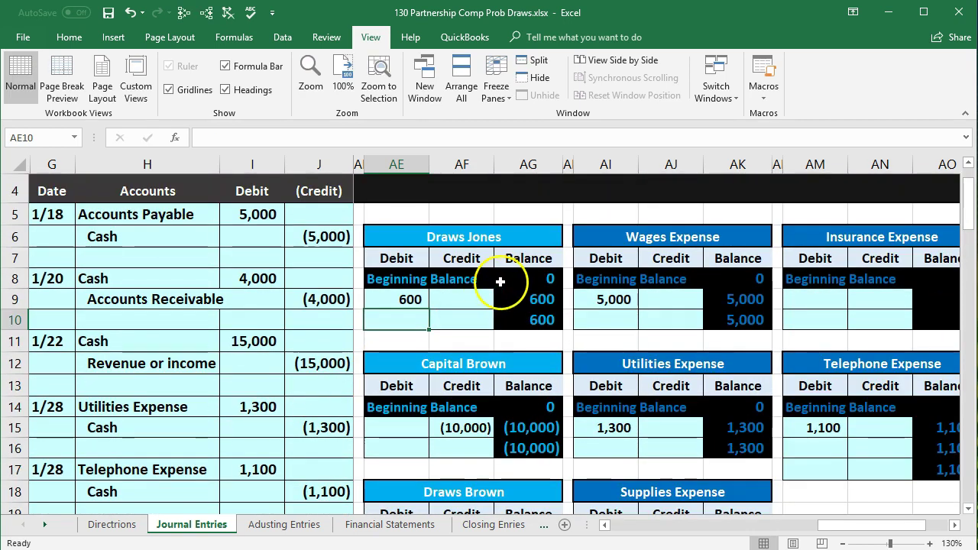
Step: Check the second partner's posted draws debit in AE9 and trace the dependents of the ledger balance in AG10
left_click(500, 282)
left_click(396, 298)
left_click(530, 314)
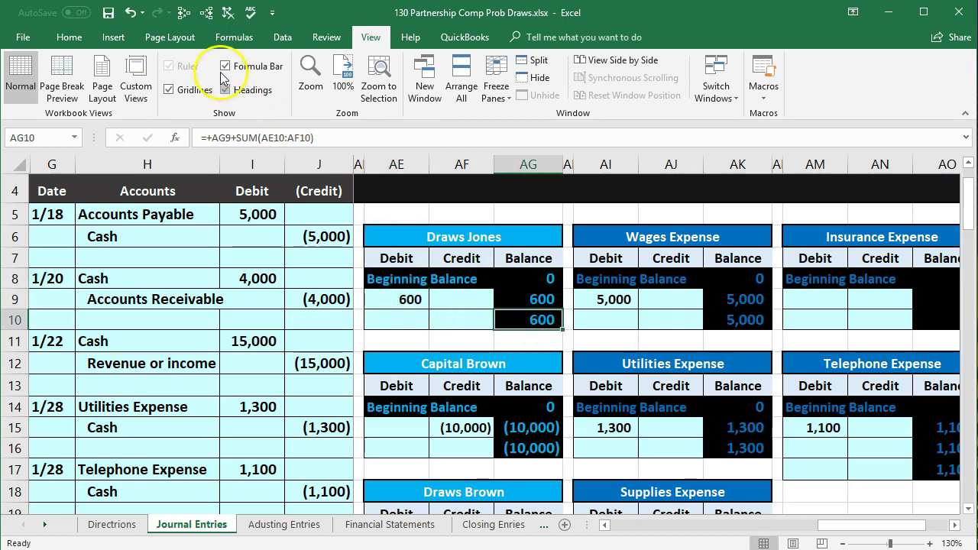
left_click(207, 12)
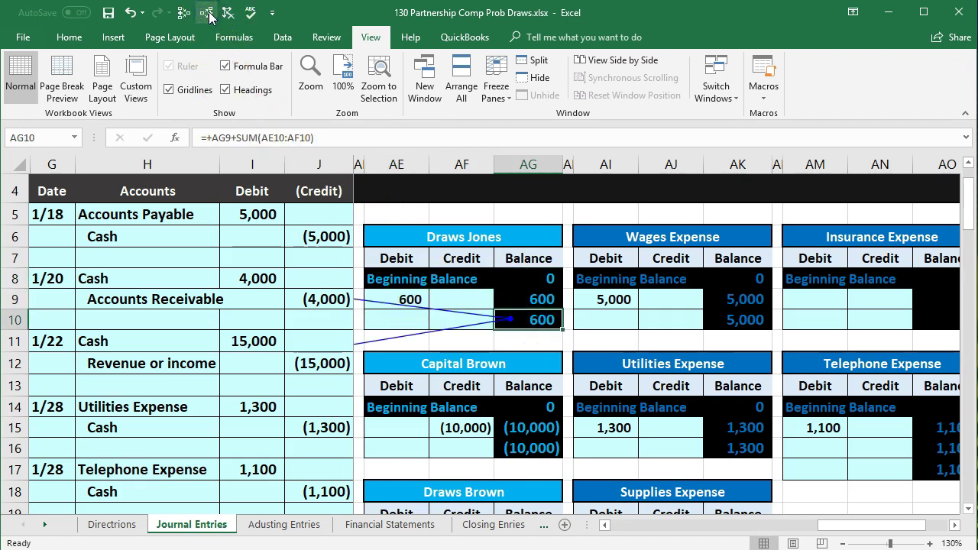
Step: Follow the traced dependents to the second partner's draws balance in M18, remove the arrows, and compare the capital and draws balances in M17:M18
left_click(339, 334)
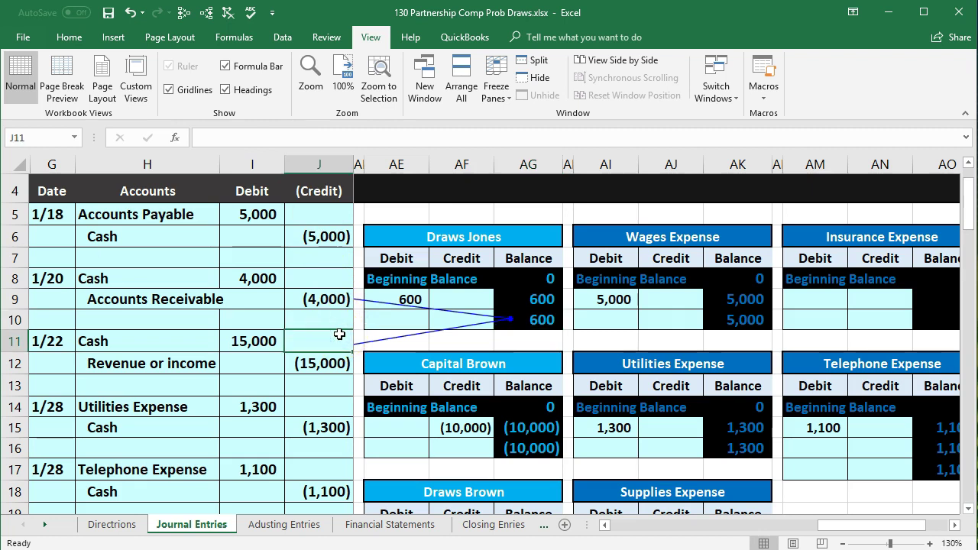
key("Right")
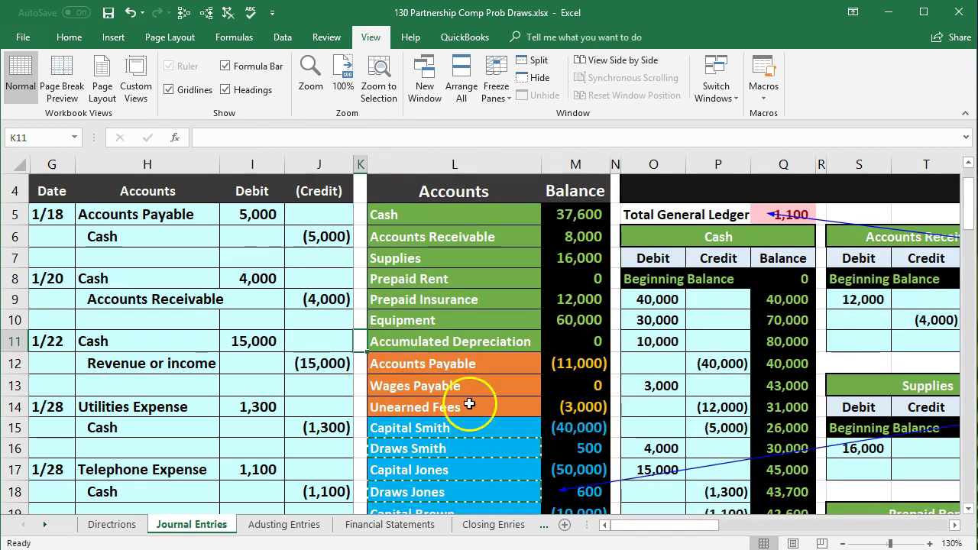
scroll(468, 405, "down", 2)
left_click(590, 359)
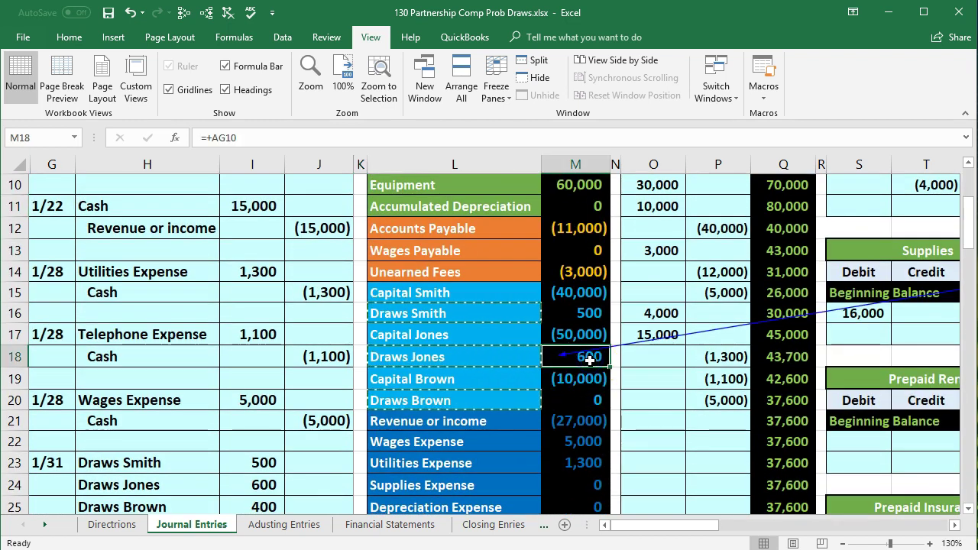
left_click(228, 12)
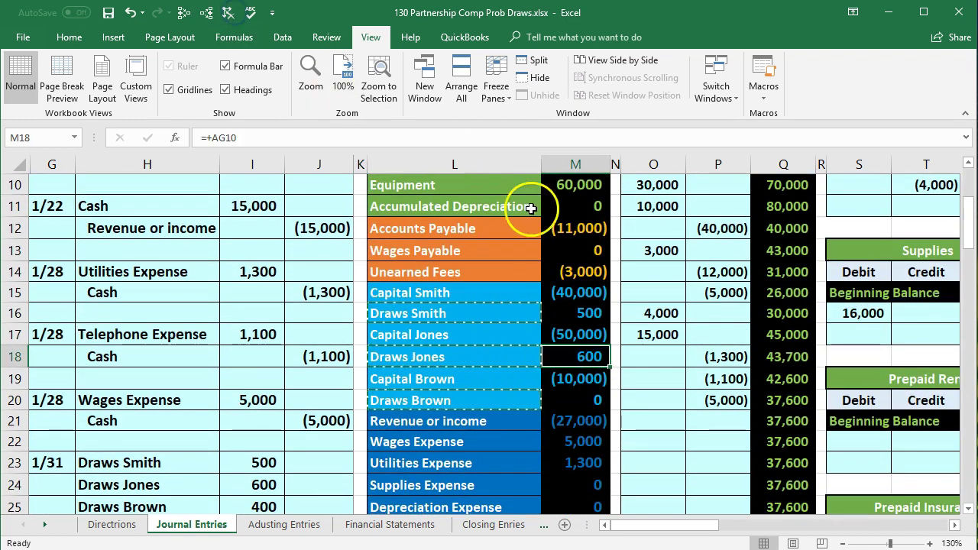
left_click(581, 336)
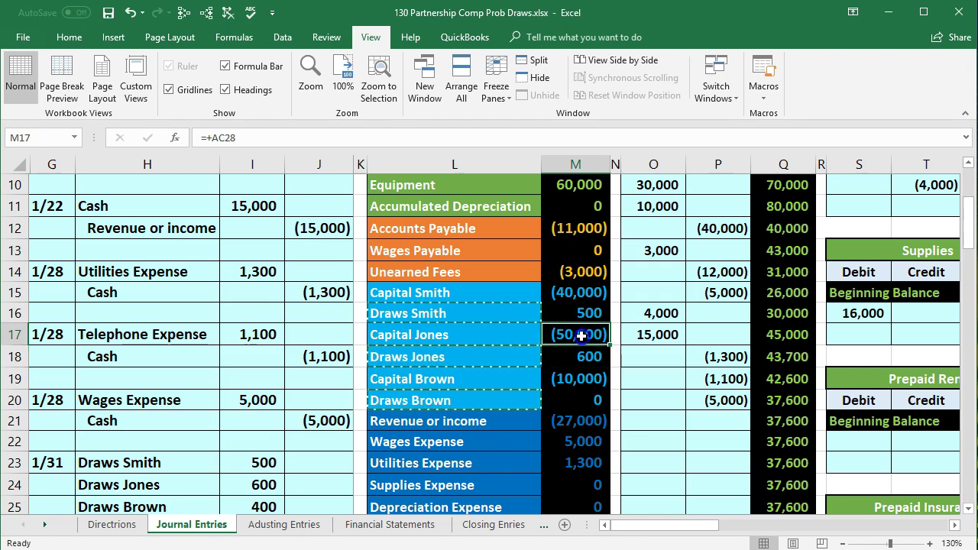
left_click_drag(581, 342, 580, 355)
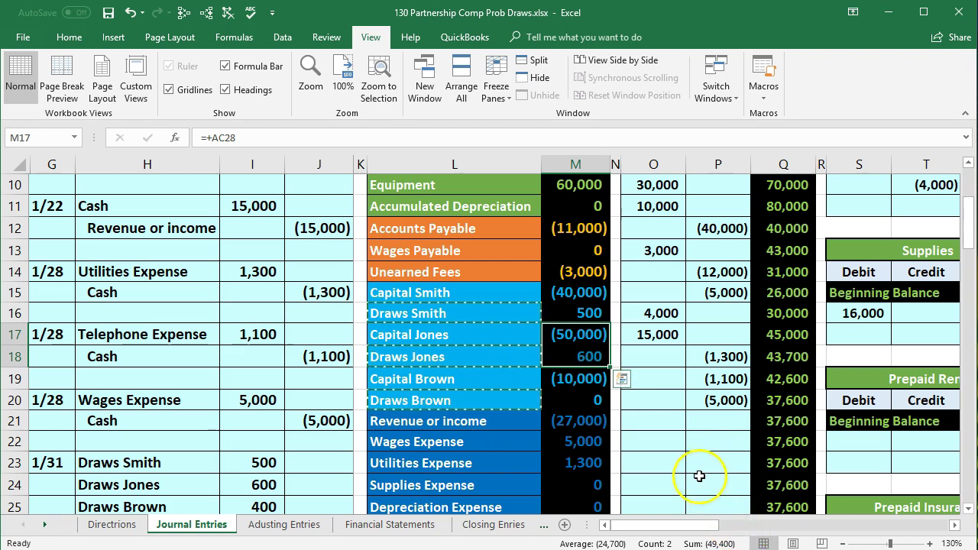
Step: Compare the third partner's draws debit in H25:I25 with its trial balance line in L20:M20
scroll(697, 474, "down", 1)
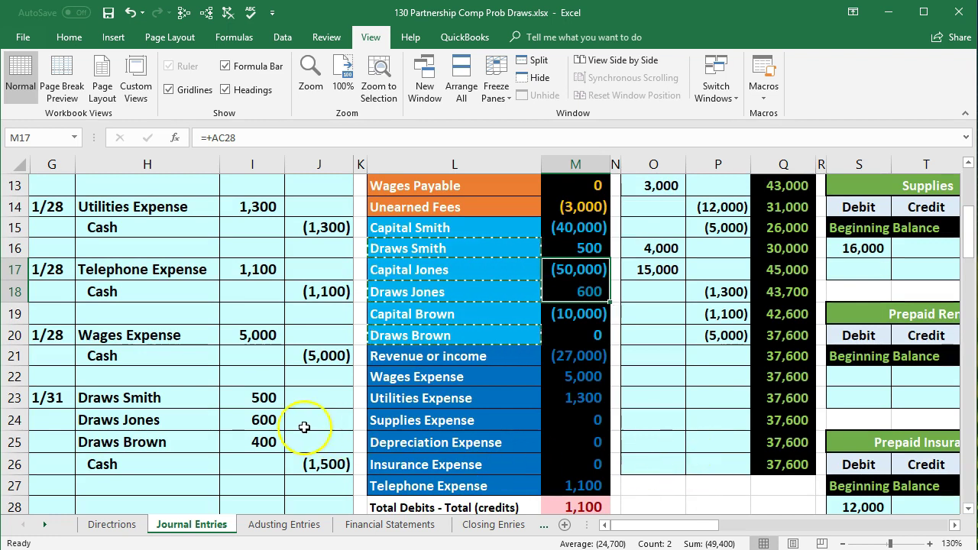
left_click_drag(203, 442, 262, 441)
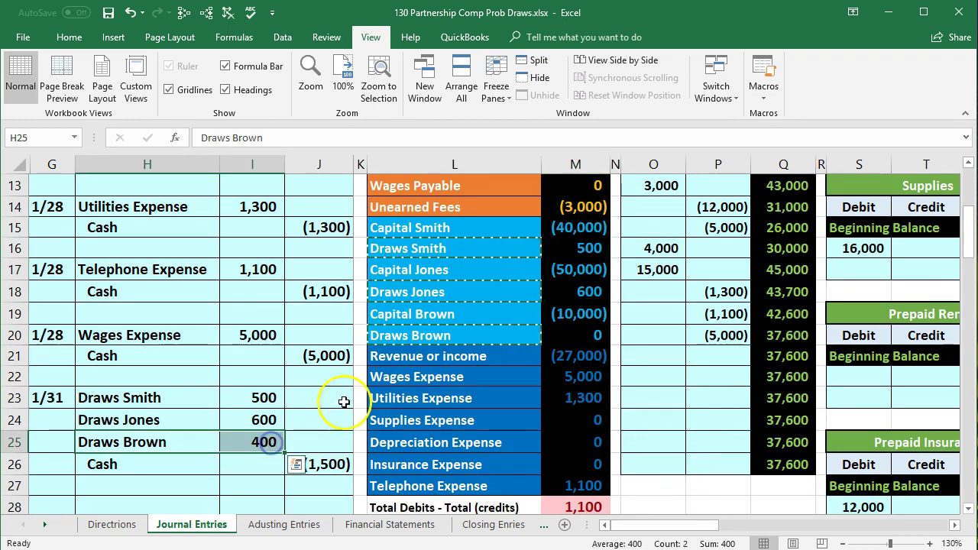
left_click_drag(415, 334, 561, 327)
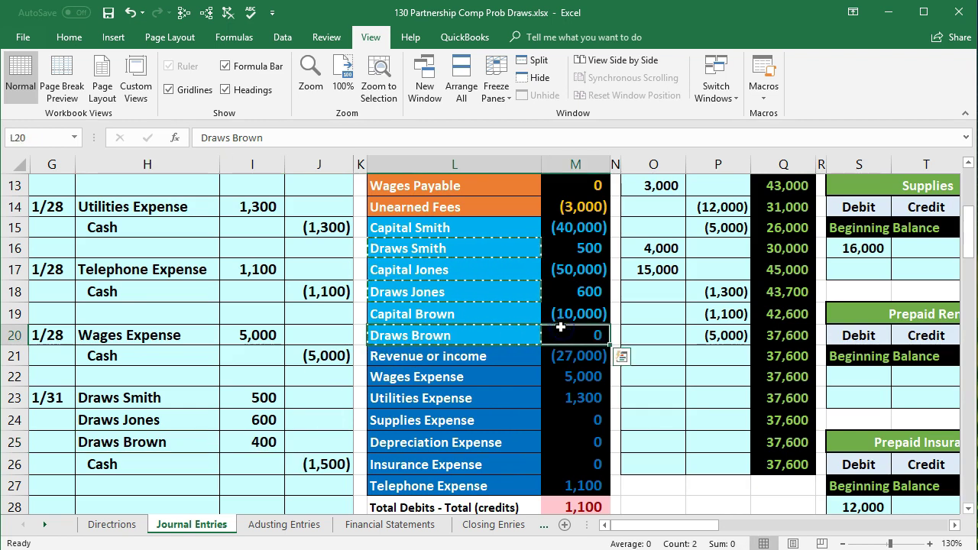
Step: Post the third partner's draws debit to the general ledger by linking AE21 of that draws account to I25
scroll(661, 306, "up", 3)
left_click(676, 304)
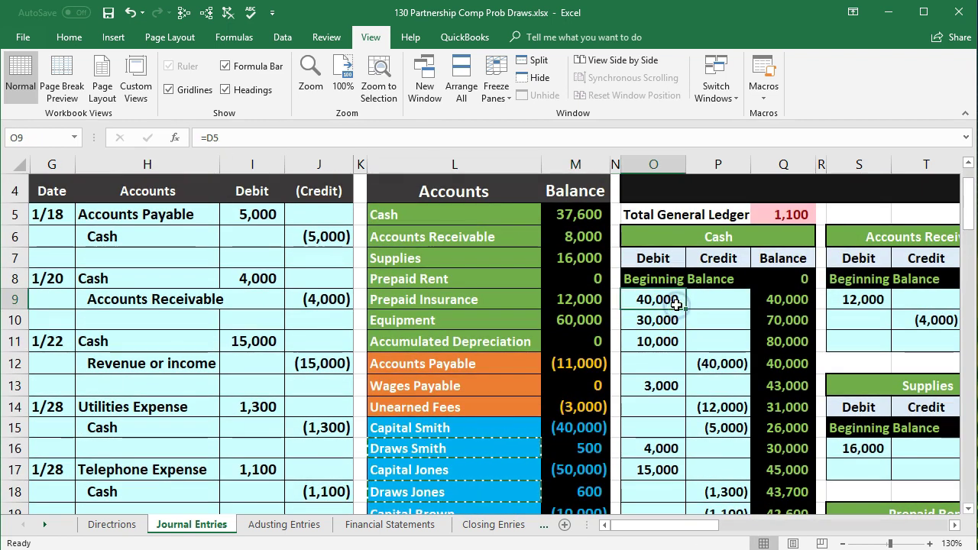
key("Right")
key("Right")
key("Right")
key("Right")
key("Right")
key("Right")
key("Right")
key("Right")
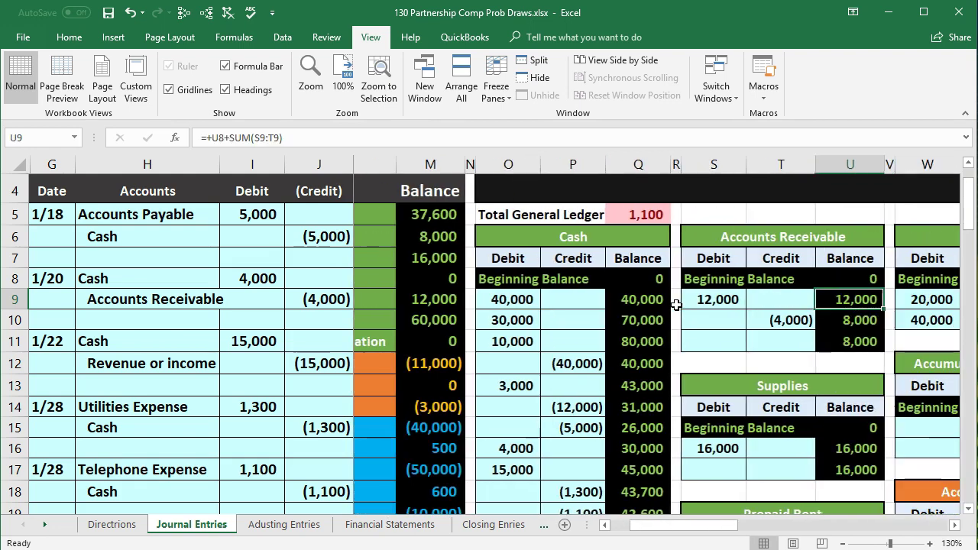
key("Right")
key("Right")
key("Right")
key("Right")
key("Right")
key("Right")
key("Right")
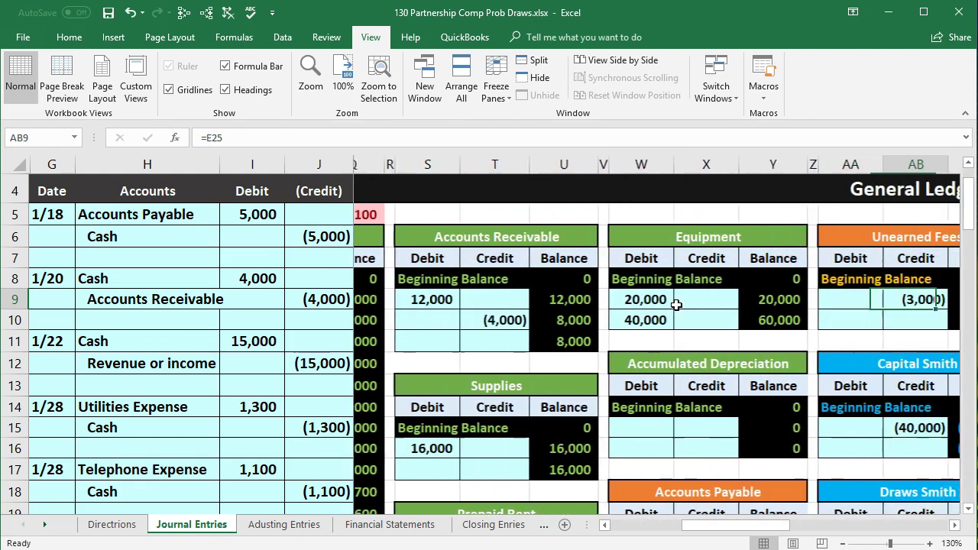
key("Right")
key("Right")
key("Right")
key("Right")
key("Right")
key("Right")
key("Right")
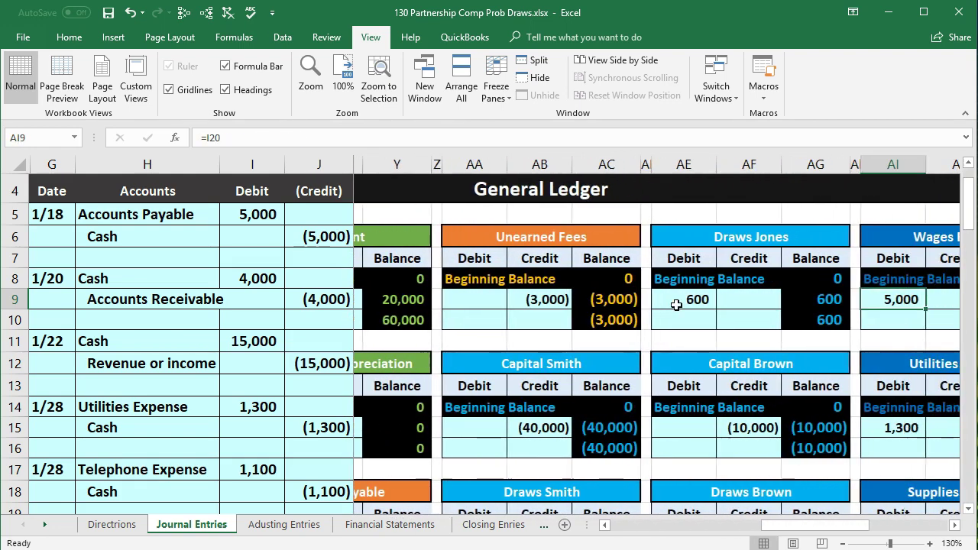
key("Right")
key("Right")
key("Right")
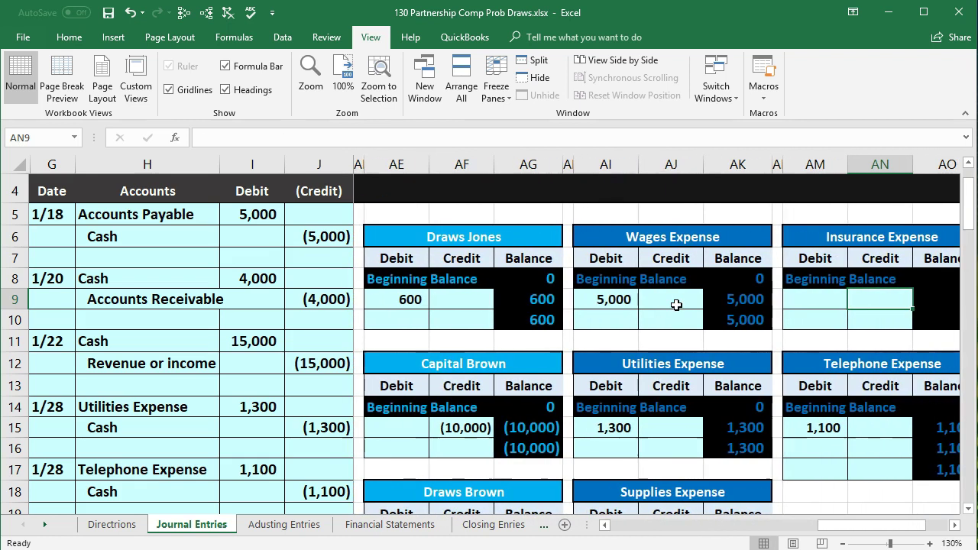
scroll(676, 305, "down", 4)
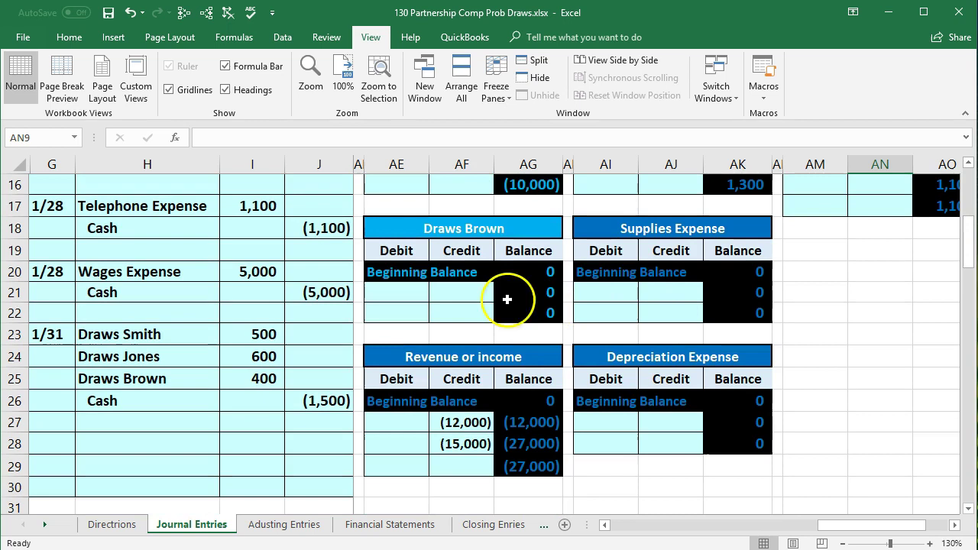
left_click(403, 297)
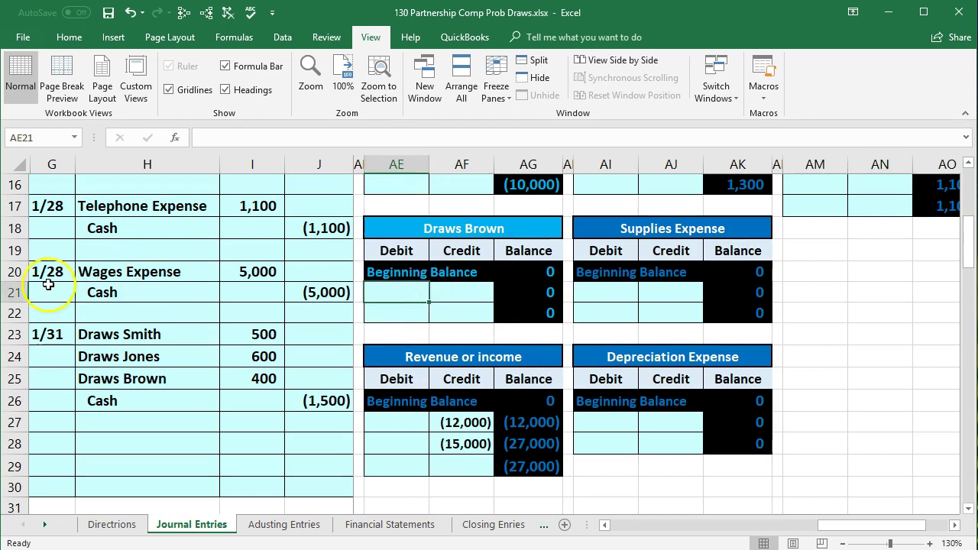
left_click(394, 294)
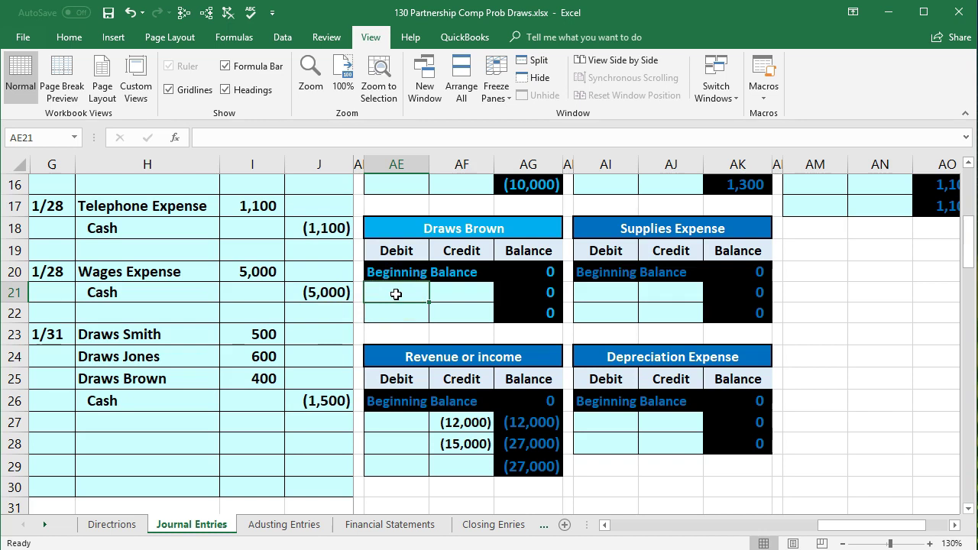
type("=")
left_click(260, 376)
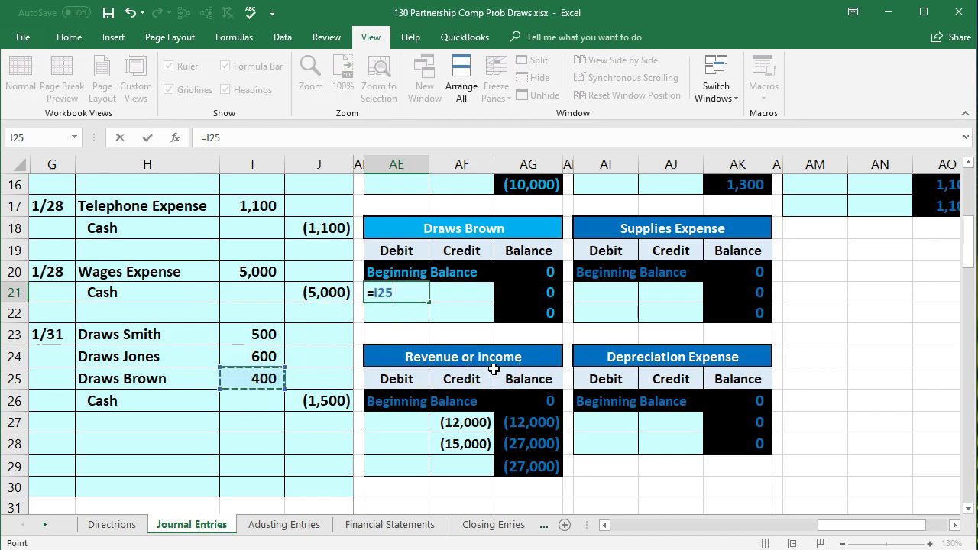
key("Return")
Step: Check the third partner's posted draws debit in AE21 and trace the dependents of the ledger balance in AG22
left_click(537, 270)
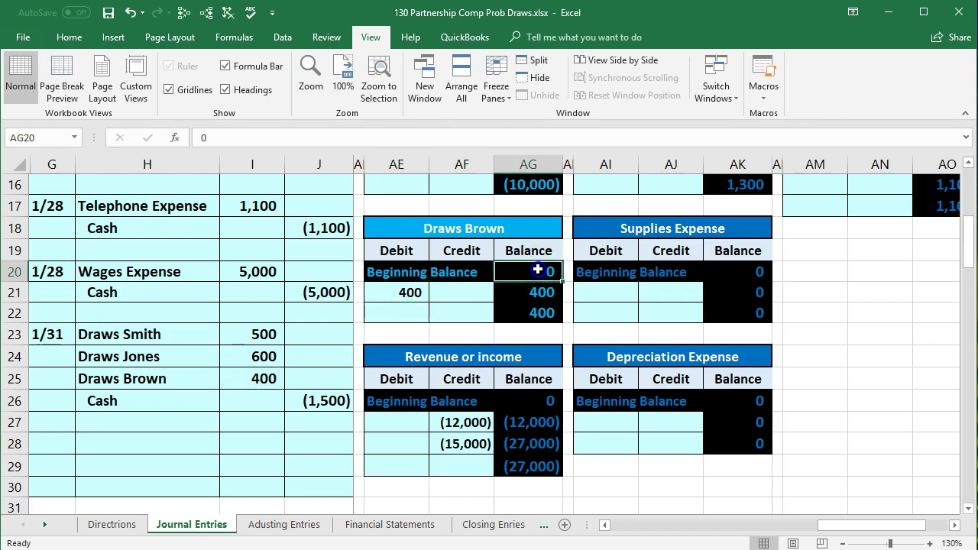
left_click(410, 291)
left_click(535, 312)
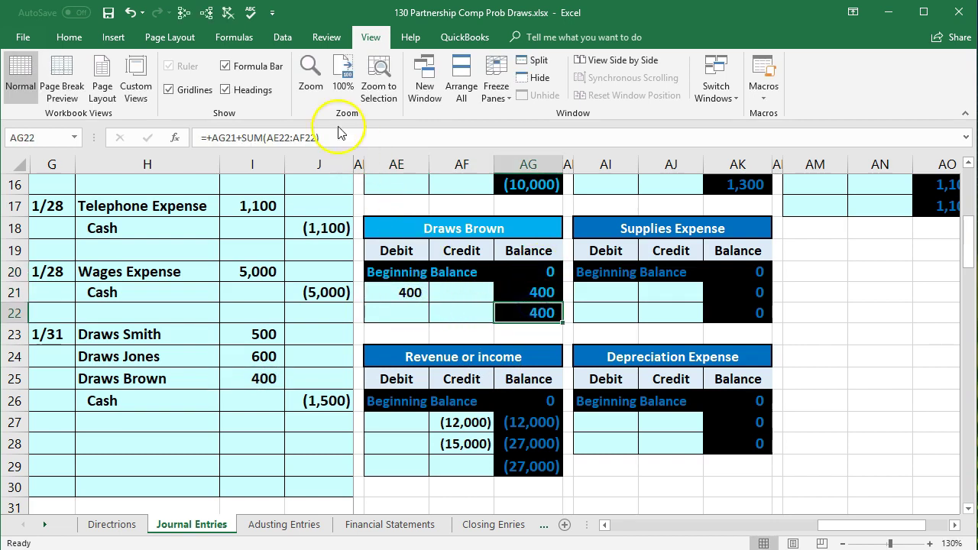
left_click(205, 12)
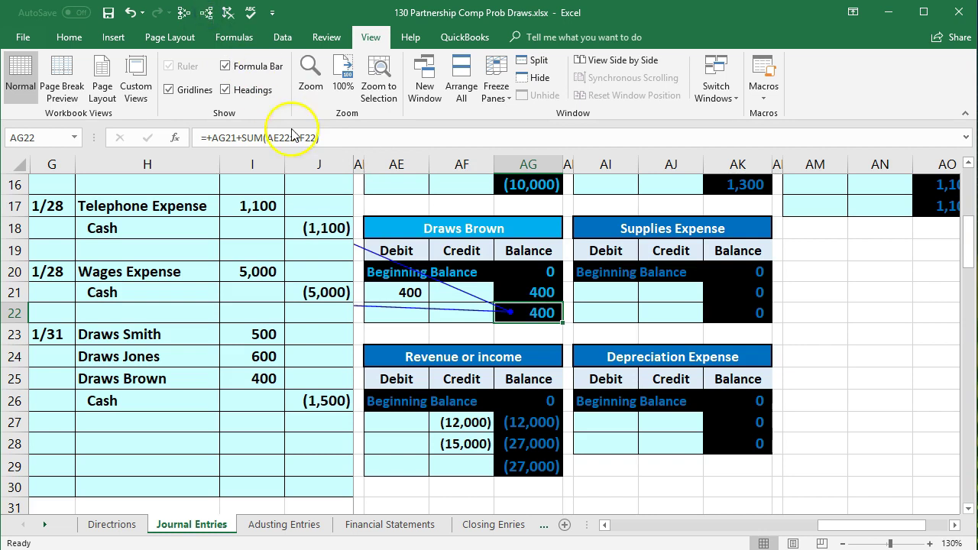
Step: Follow the arrow to the third partner's draws balance in M20, remove the arrows, and compare the capital and draws balances in M19:M20
left_click(339, 268)
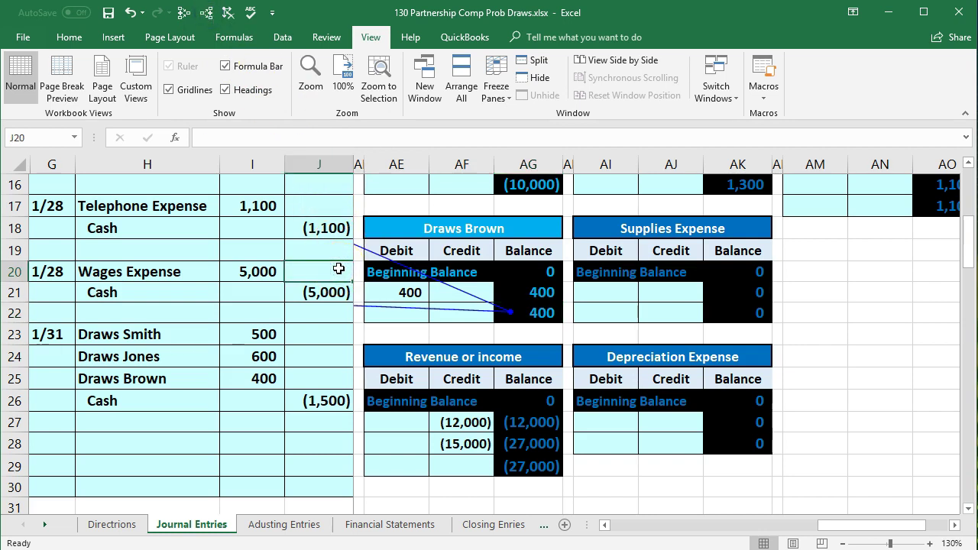
key("Right")
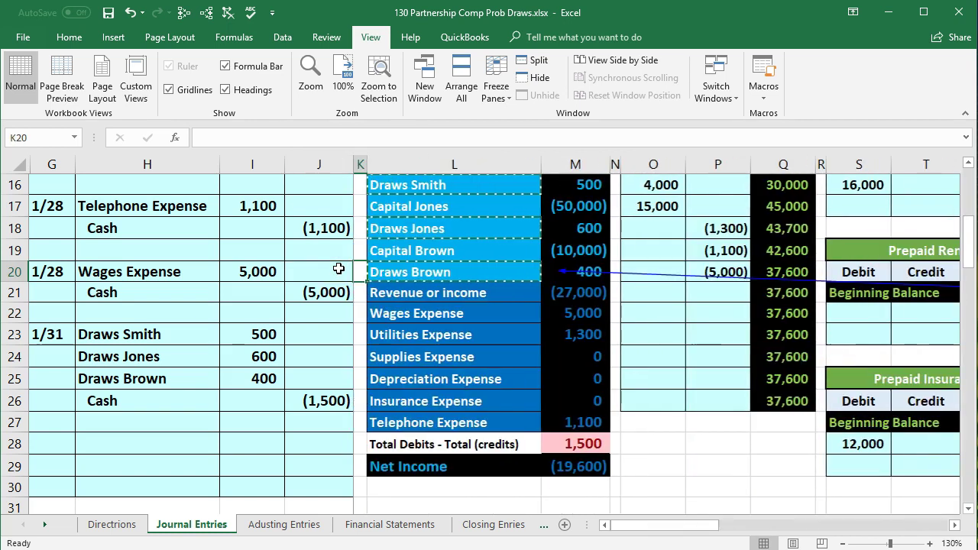
left_click(588, 267)
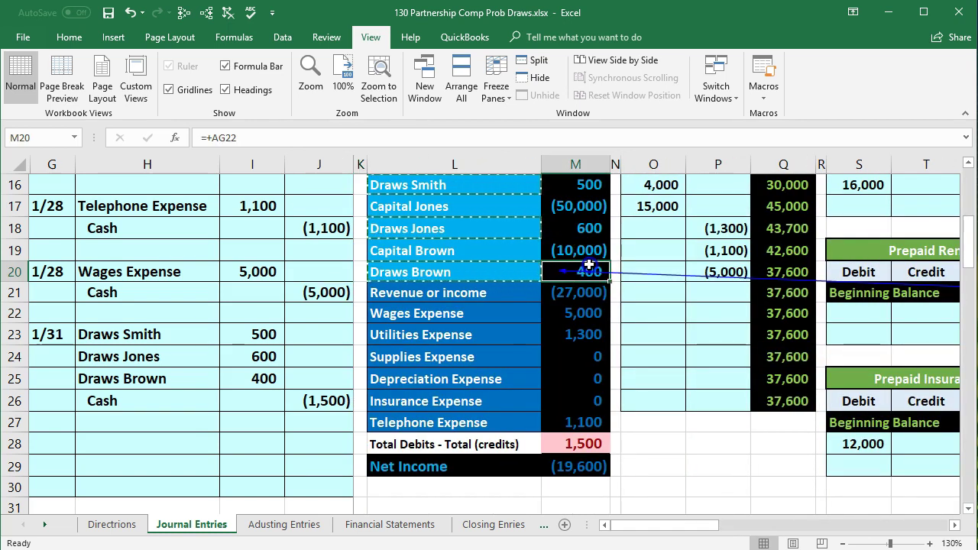
left_click(227, 13)
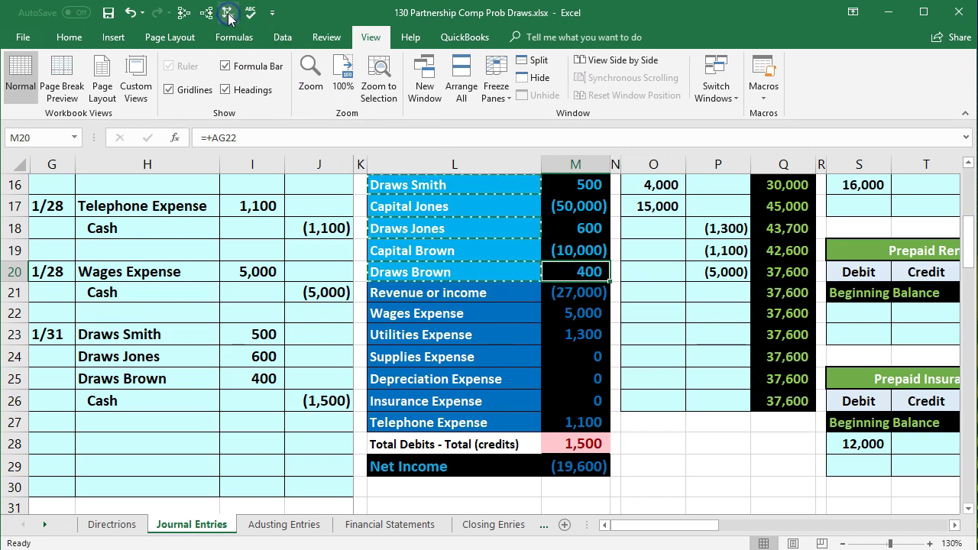
left_click(588, 254)
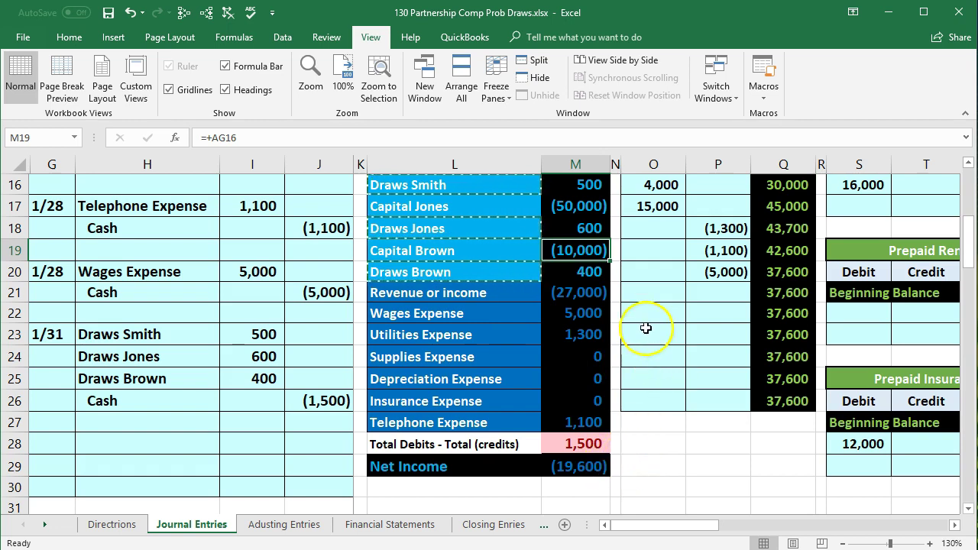
left_click_drag(571, 259, 572, 267)
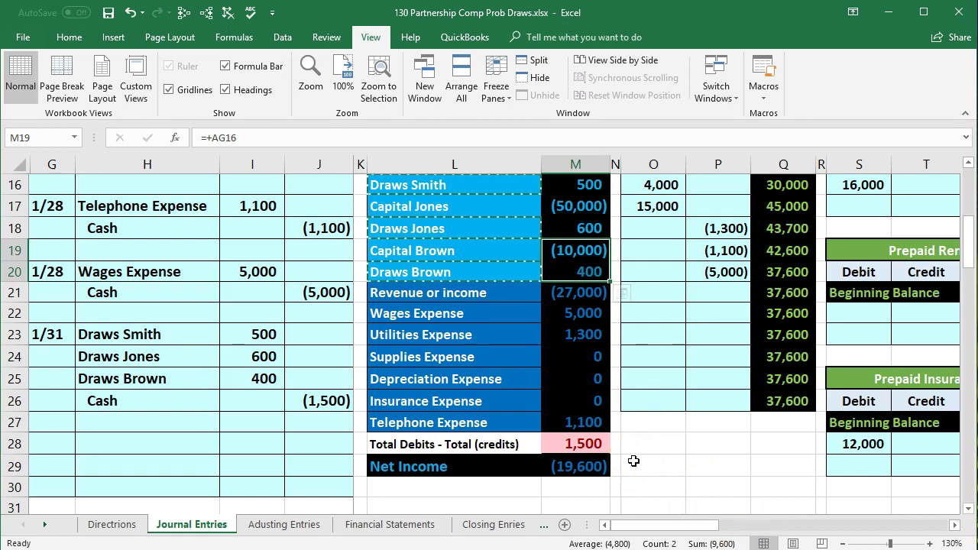
Step: Review the 1/31 entry by comparing the cash credit in H26:J26 with the three partners' draws debits in H23:I25
left_click_drag(175, 399, 308, 411)
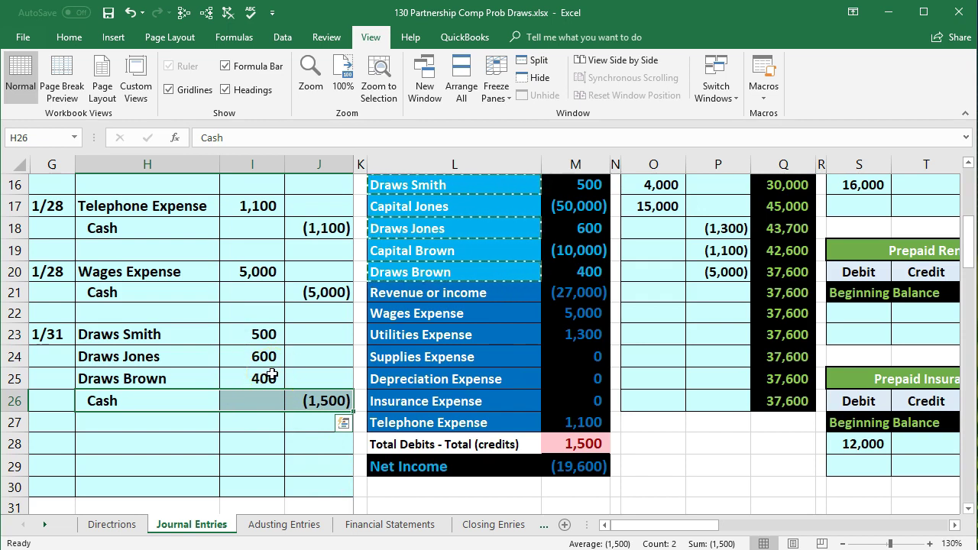
left_click_drag(194, 340, 236, 375)
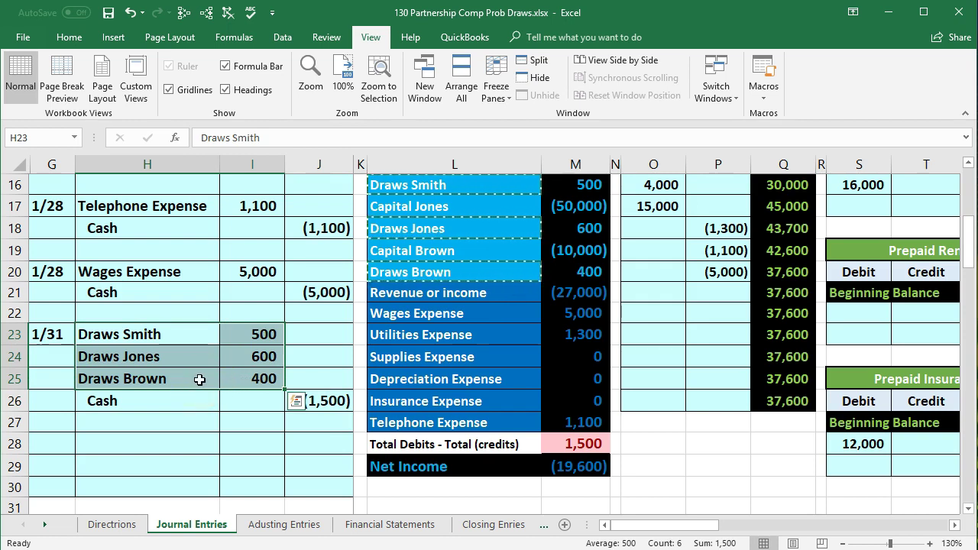
left_click(164, 336)
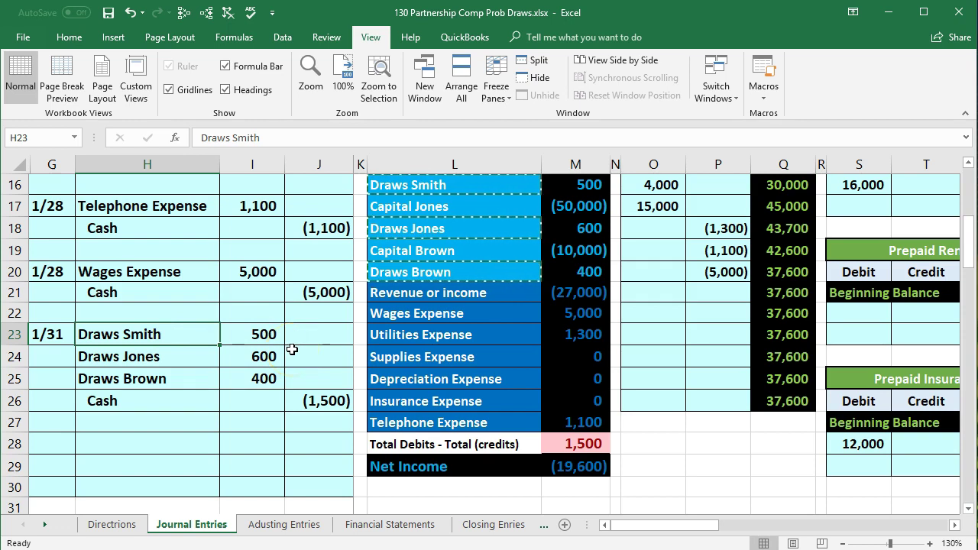
left_click(195, 356)
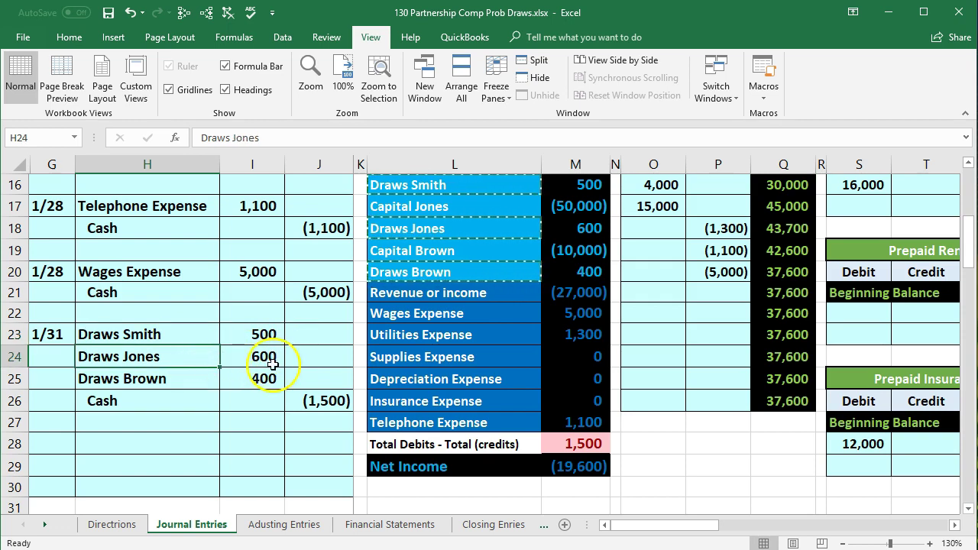
left_click(197, 369)
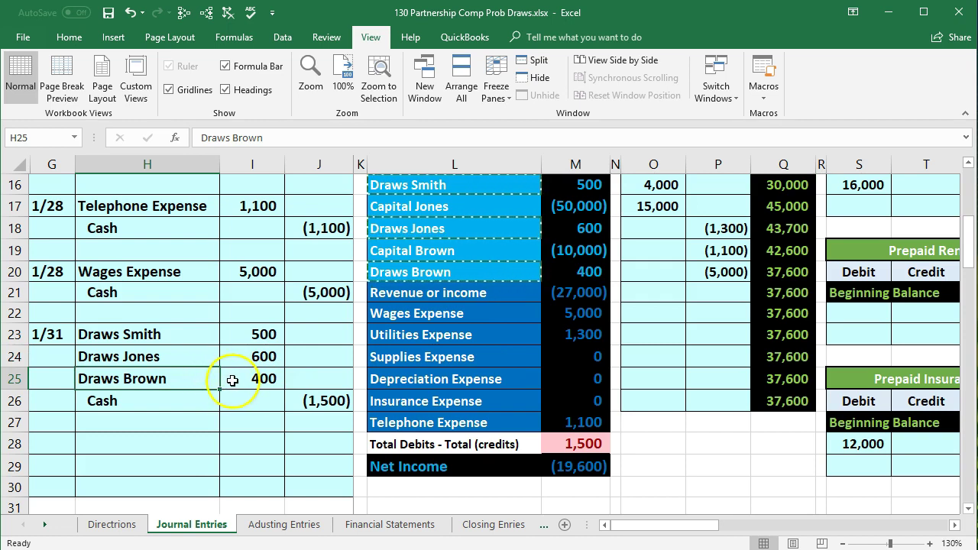
Step: Compare the cash credit in H26:J26 with the trial balance Cash line in M5 and the Cash account in the general ledger
left_click_drag(194, 395, 302, 397)
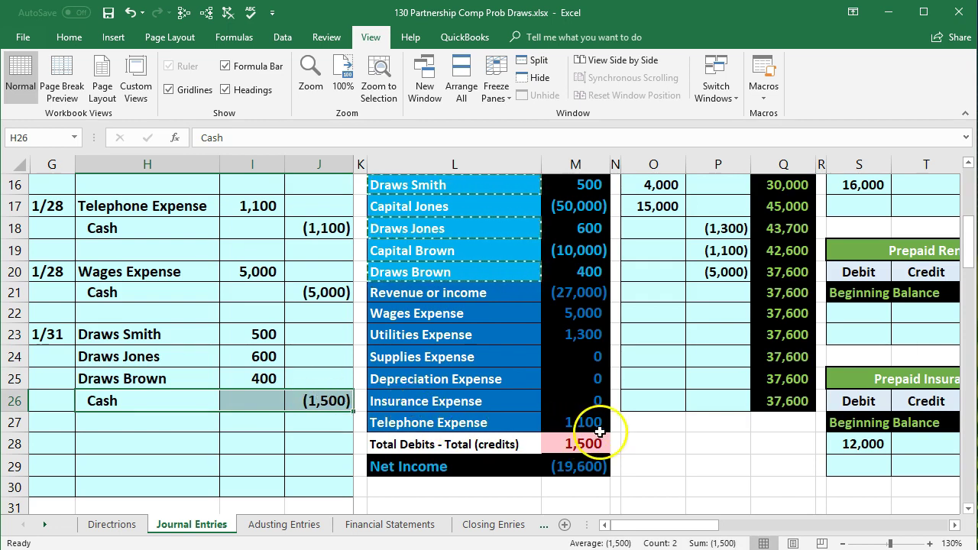
scroll(600, 432, "up", 1)
scroll(600, 433, "up", 3)
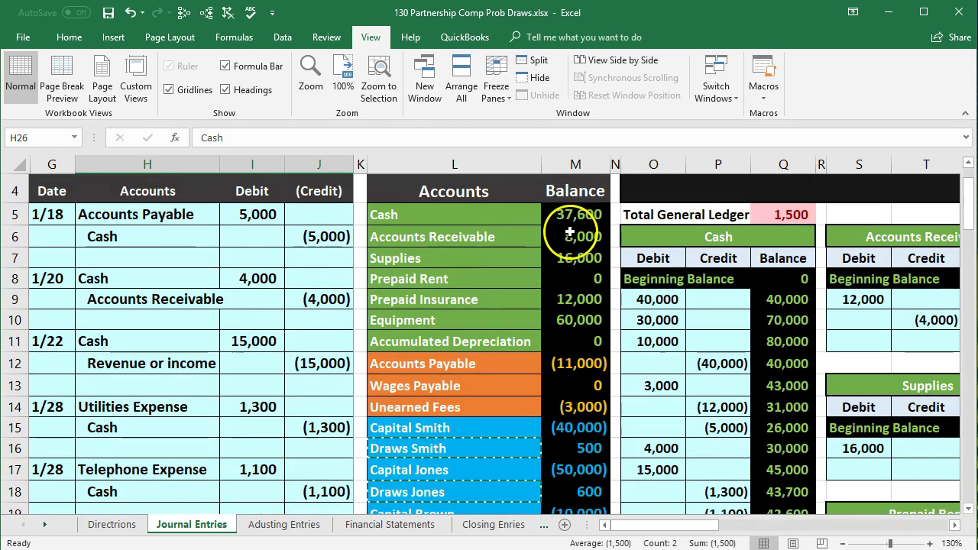
left_click(563, 214)
left_click(718, 238)
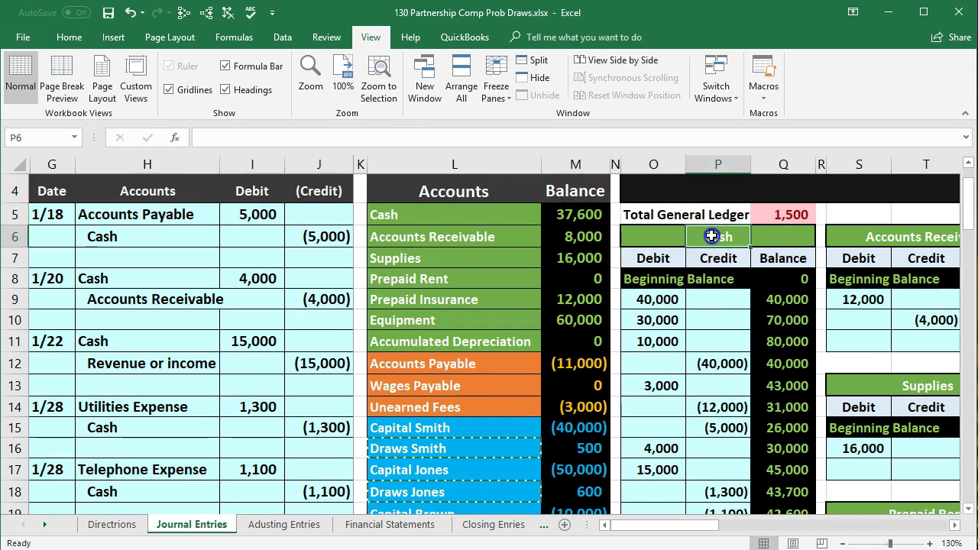
Step: Post the 1/31 cash credit to the Cash ledger account by entering =J26 in credit cell P21
scroll(722, 295, "down", 1)
scroll(722, 295, "down", 3)
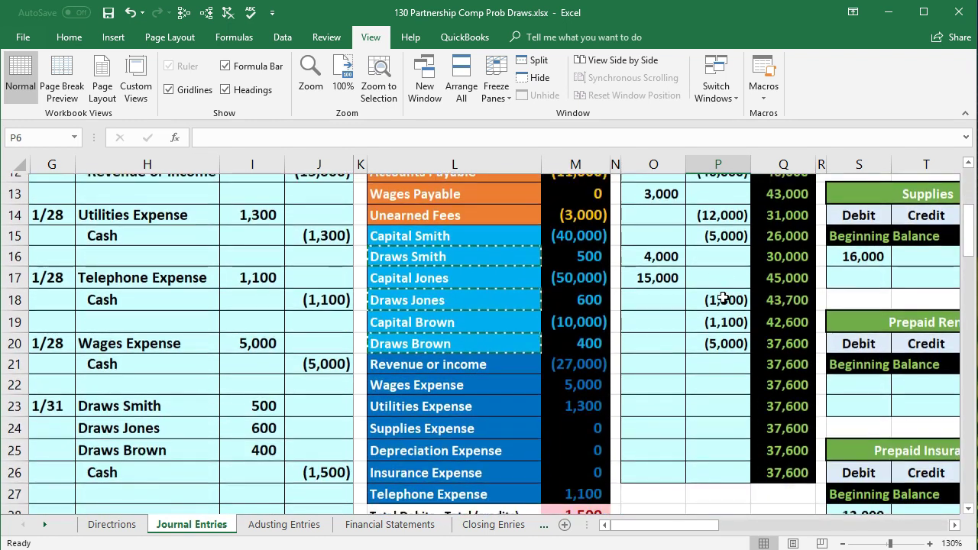
left_click(954, 525)
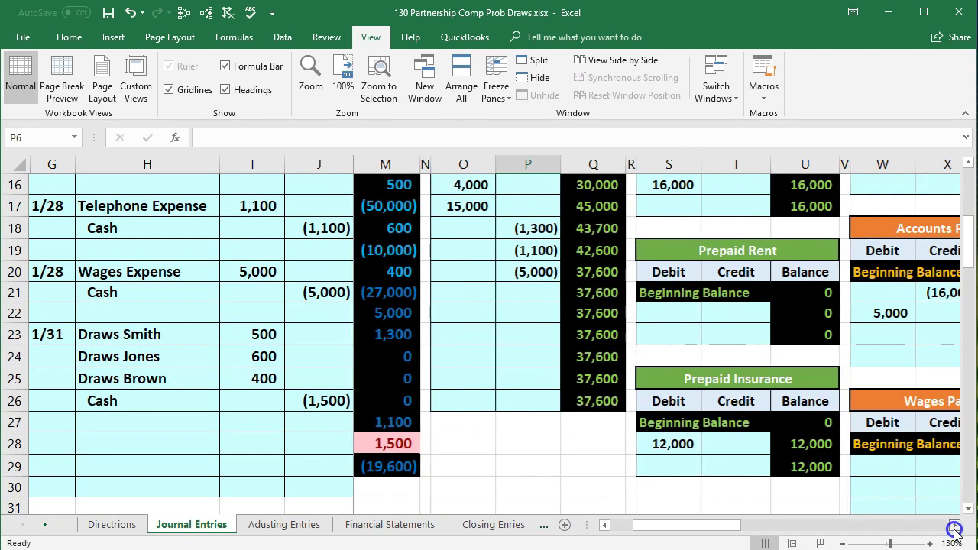
left_click(603, 526)
left_click(323, 400)
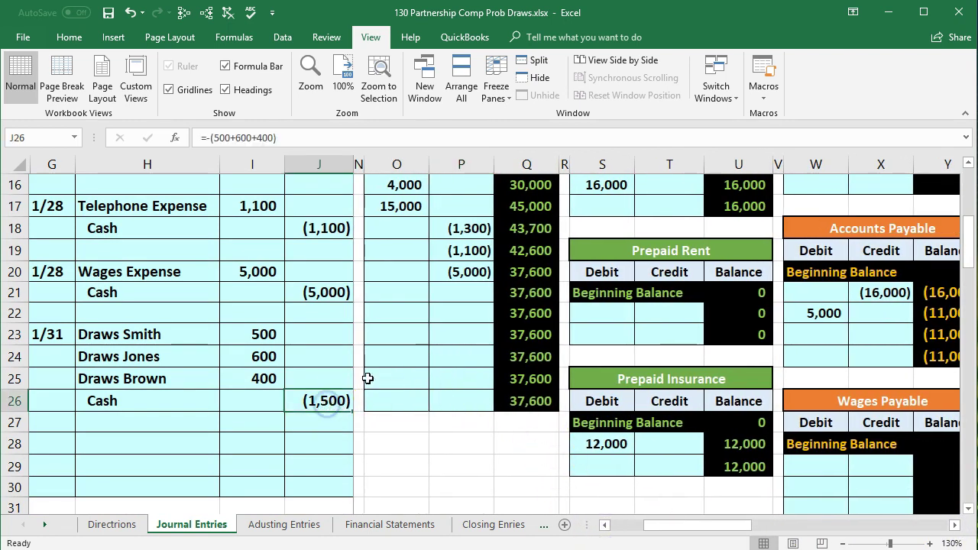
left_click(467, 295)
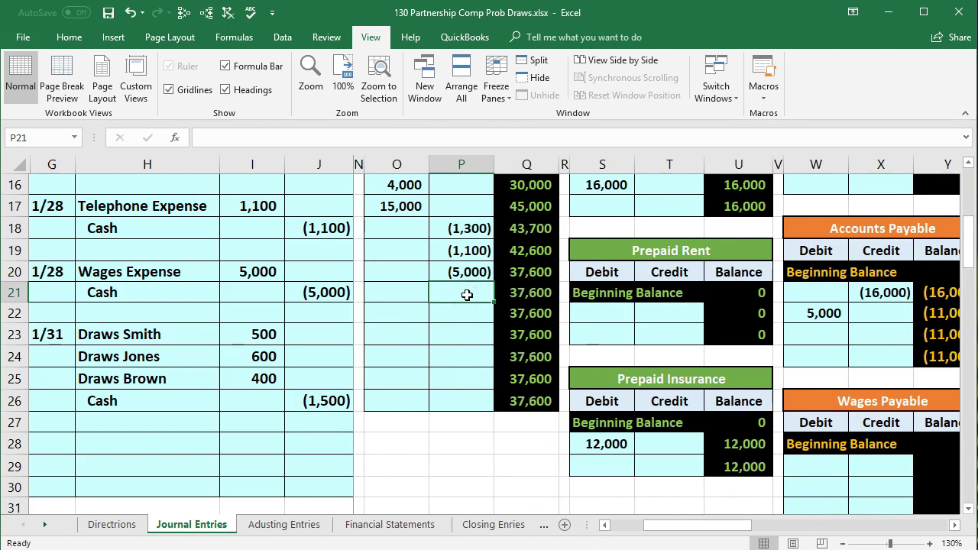
type("=")
left_click(325, 403)
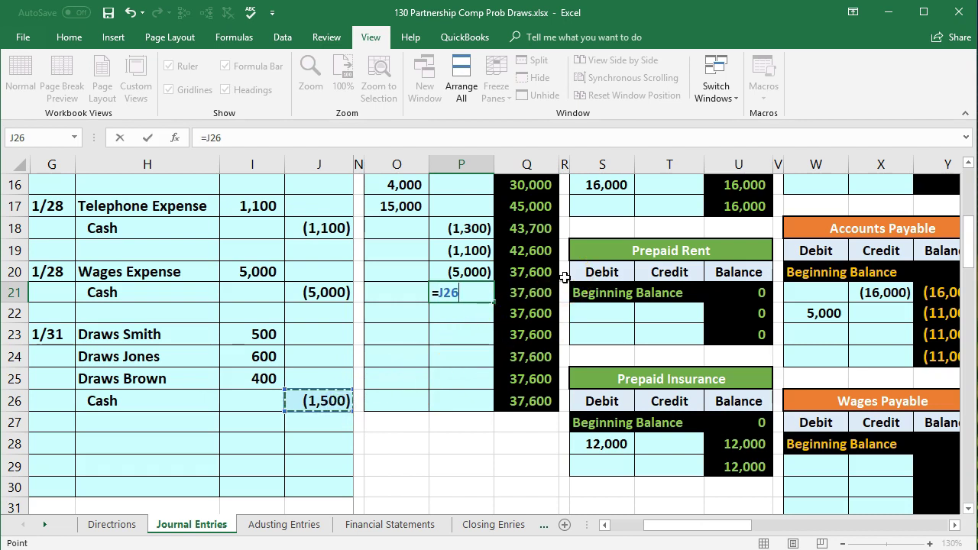
key("Return")
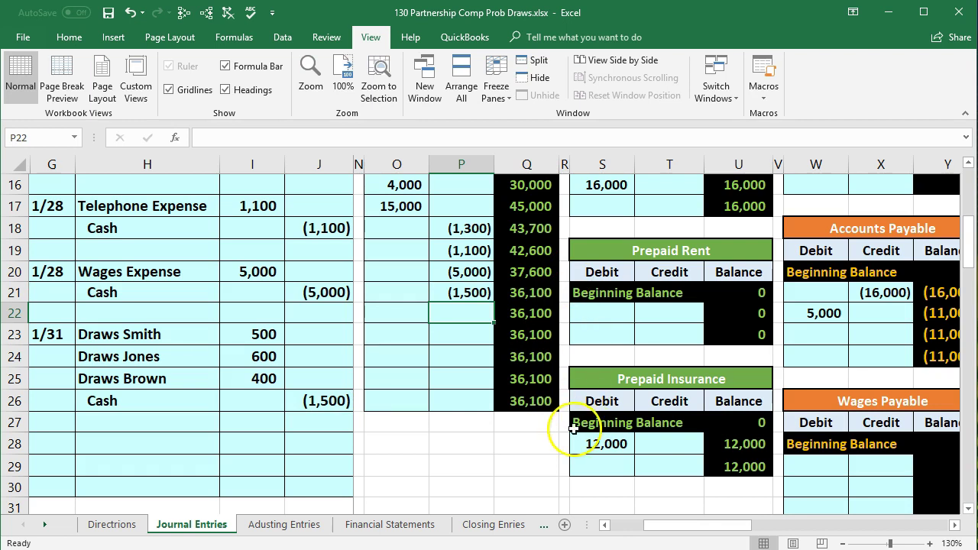
Step: Trace the dependents of the Cash ledger balance in Q26 to the trial balance Cash line in M5, then remove the arrows
left_click(526, 403)
left_click(208, 13)
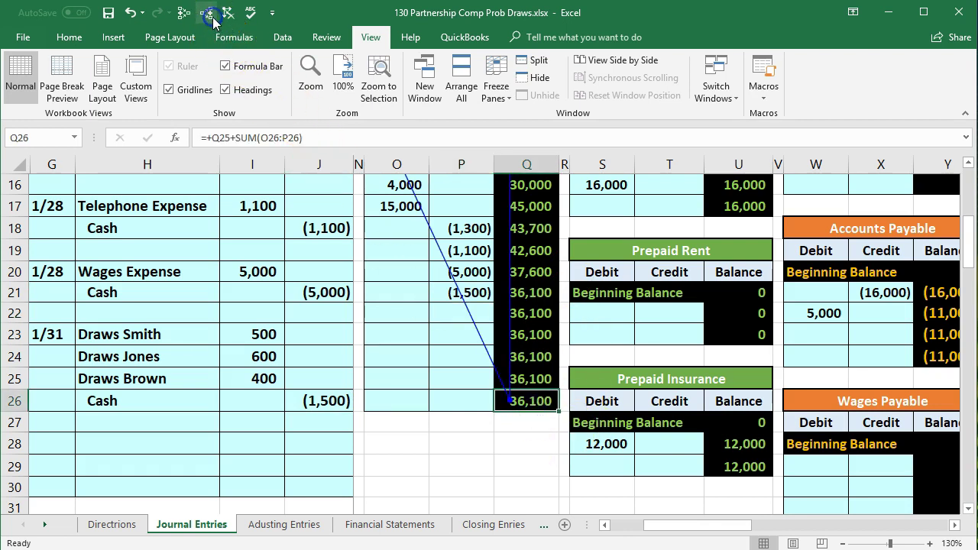
left_click(339, 201)
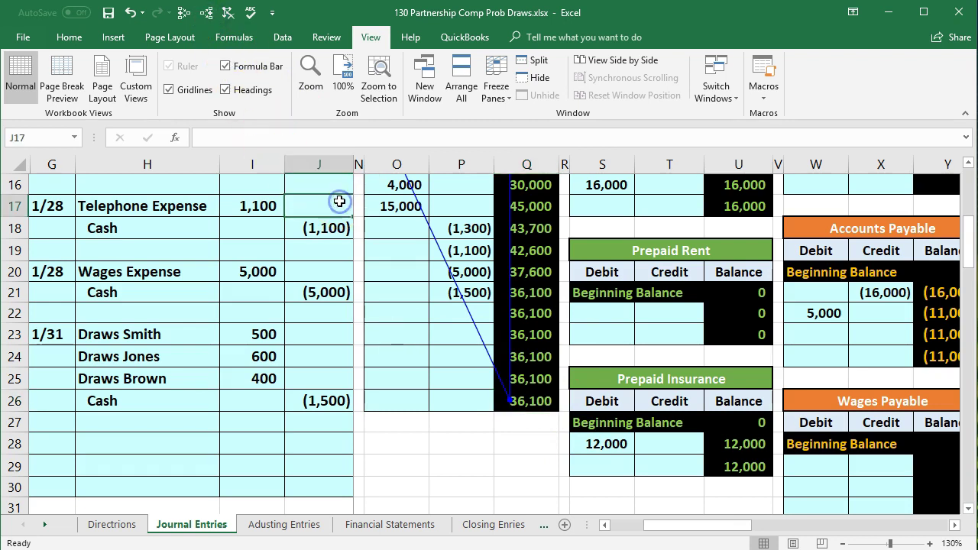
key("Right")
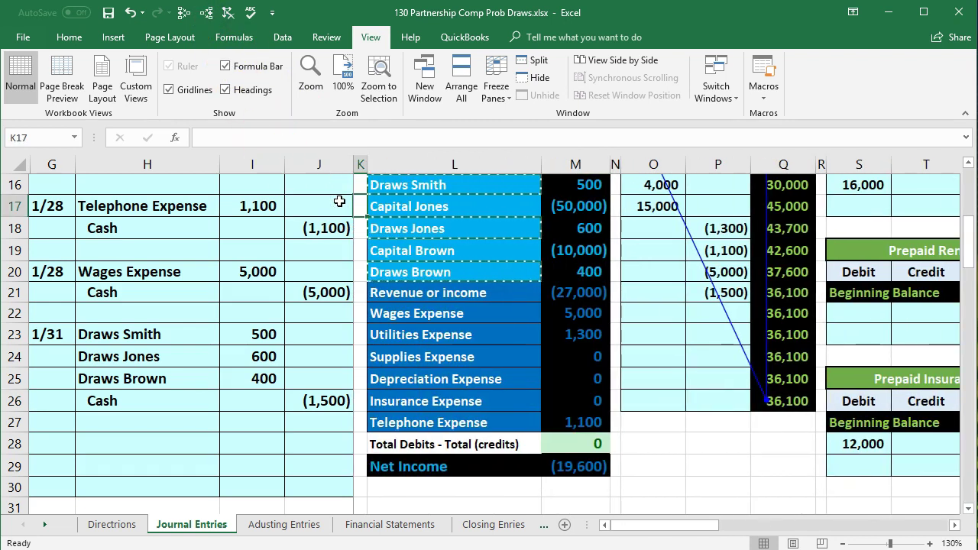
scroll(415, 305, "up", 4)
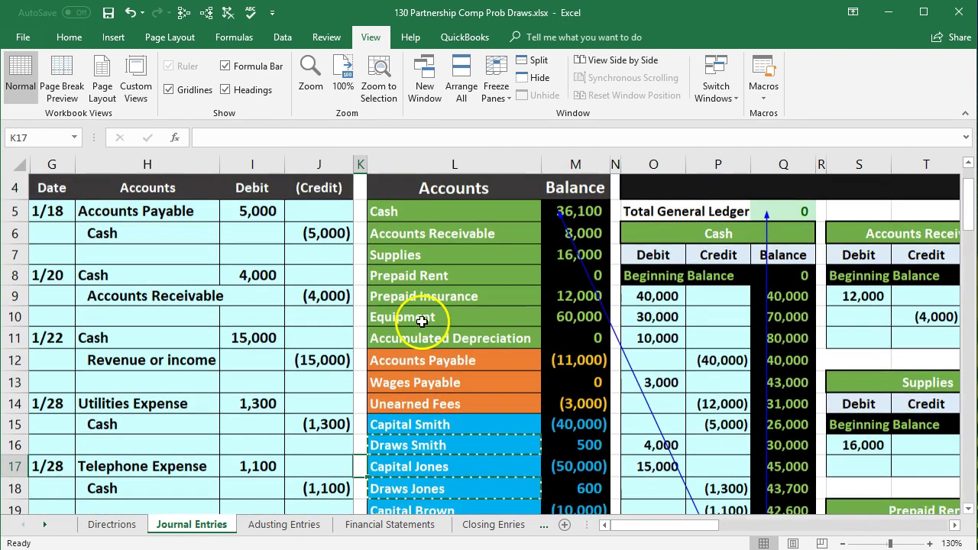
left_click(569, 215)
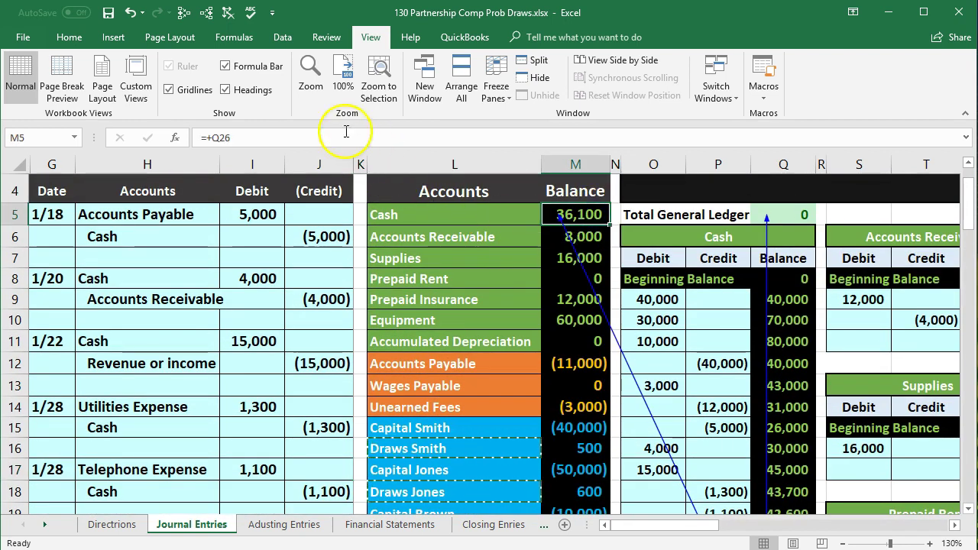
left_click(227, 13)
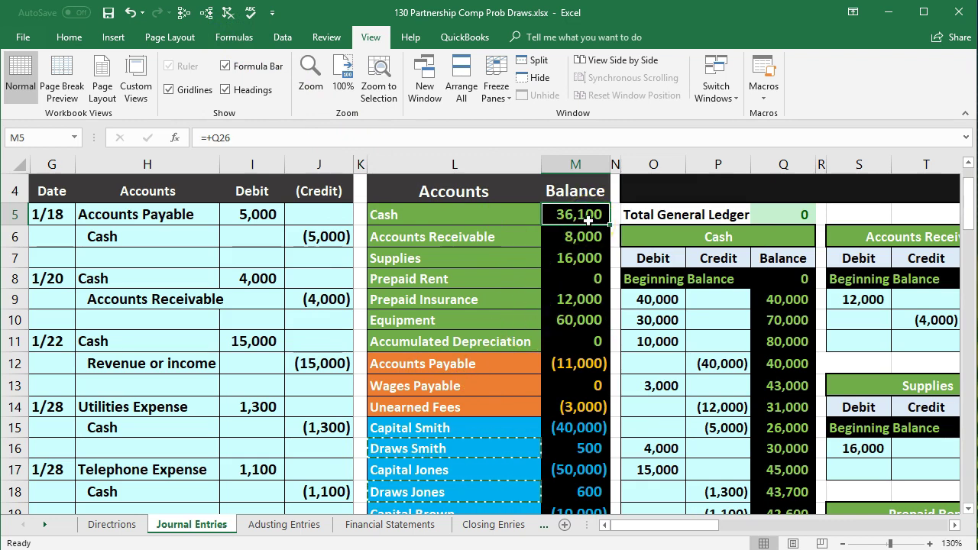
Step: Review the three partners' draws balances in L16:M16, L18:M18 and L20:M20 of the trial balance
scroll(587, 219, "down", 2)
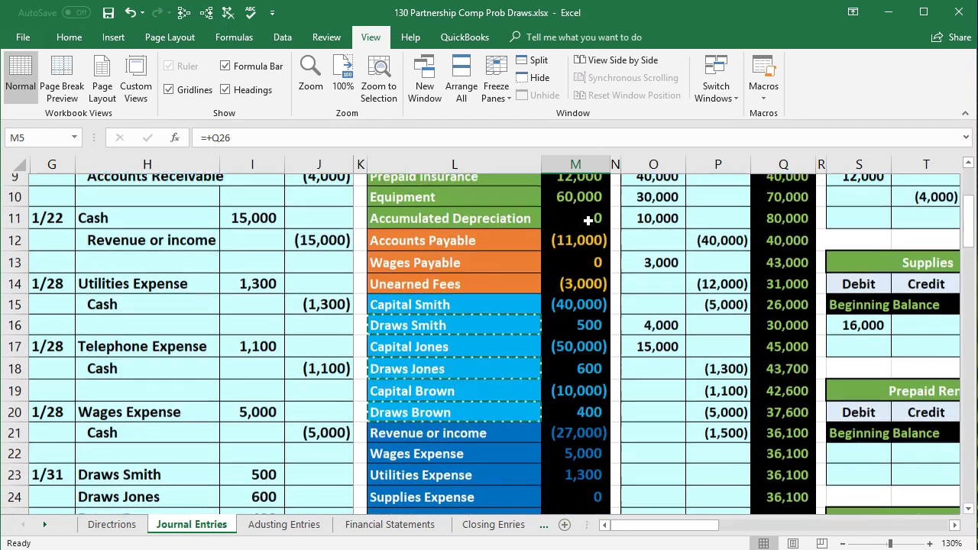
left_click_drag(531, 312, 545, 313)
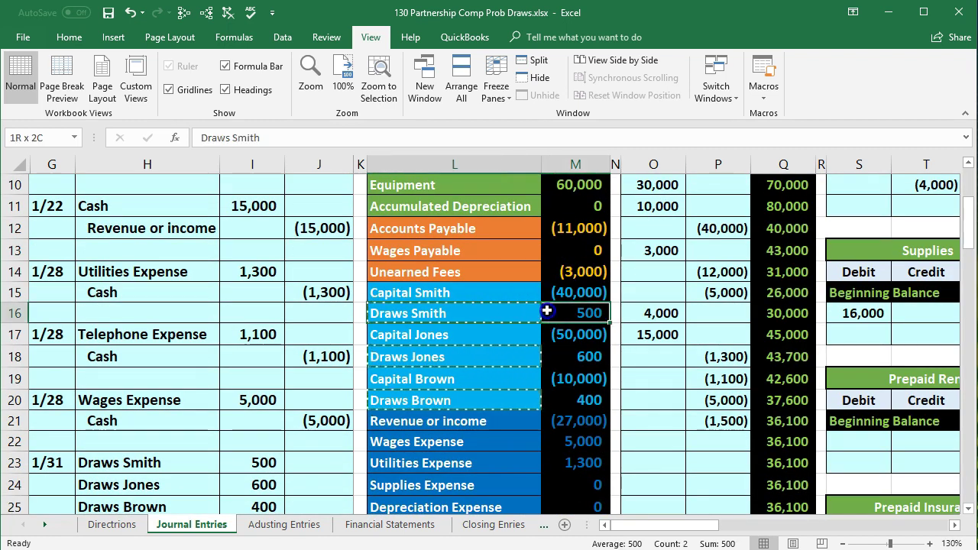
left_click_drag(517, 352, 569, 347)
left_click_drag(522, 400, 565, 398)
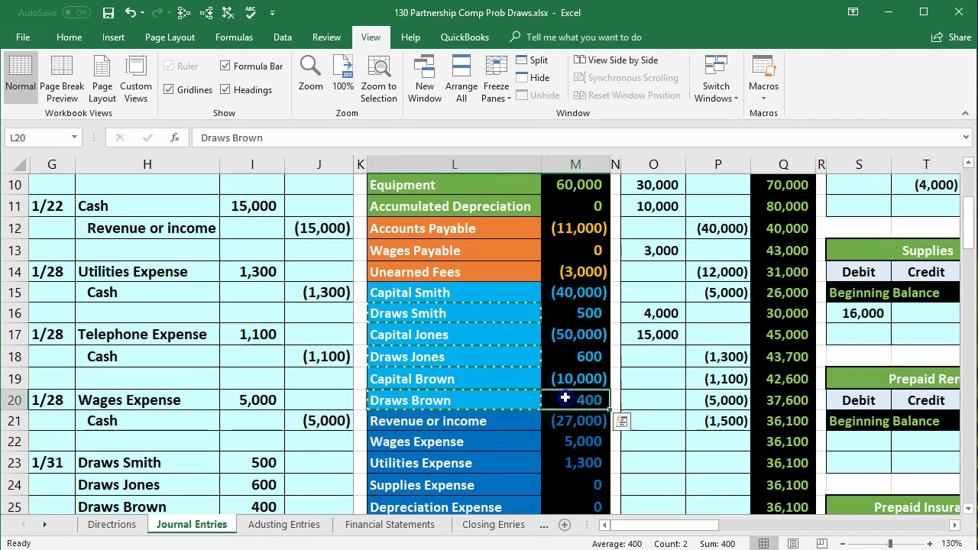
Step: Inspect the Net Income formula in M29 to check which trial balance accounts it sums
scroll(565, 398, "down", 2)
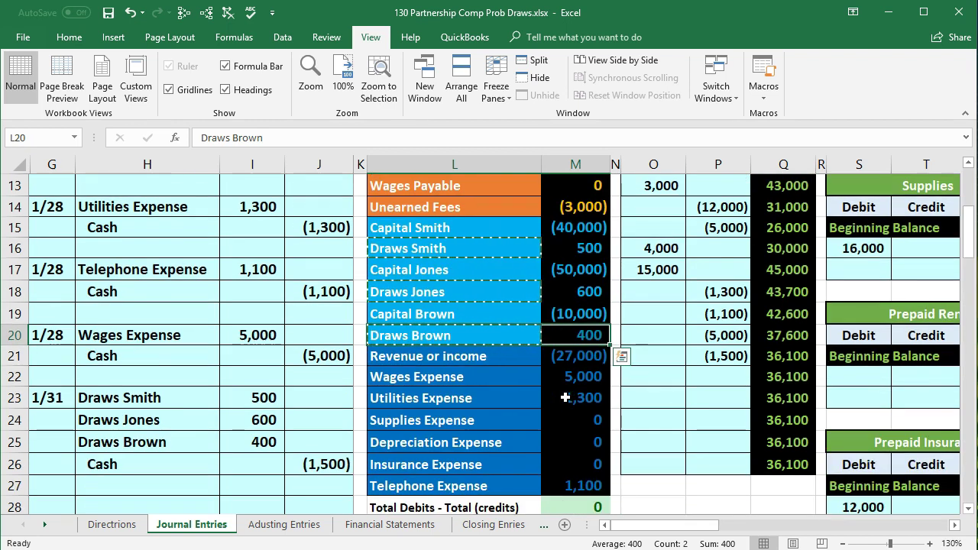
left_click(577, 466)
double_click(578, 468)
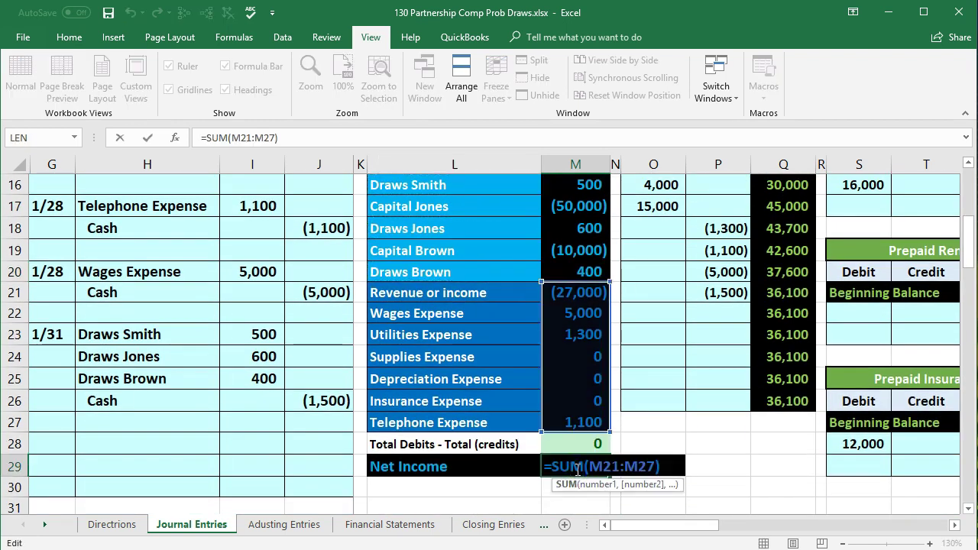
key("Return")
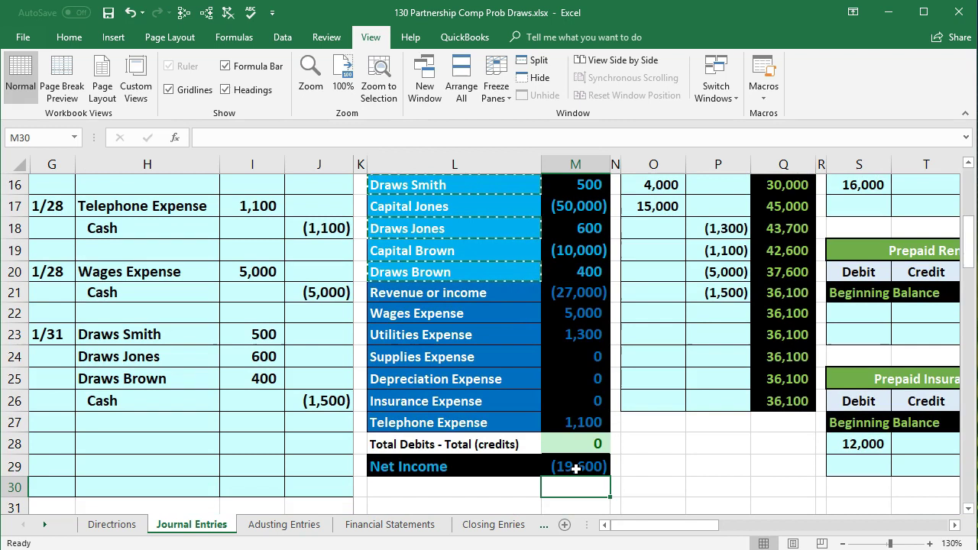
Step: Compare the first partner's draws line in L16:M16 with the expense section at Supplies Expense in M24
scroll(576, 468, "up", 1)
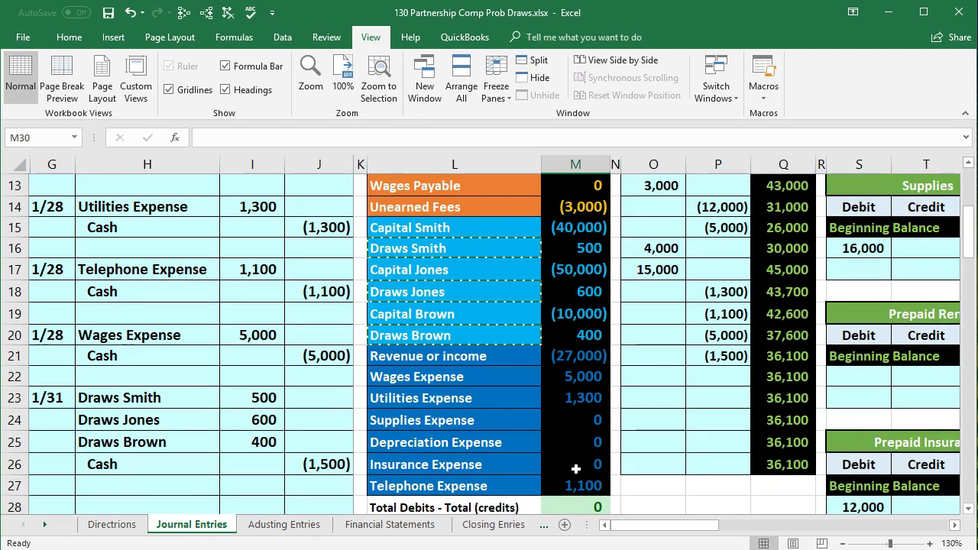
left_click(573, 250)
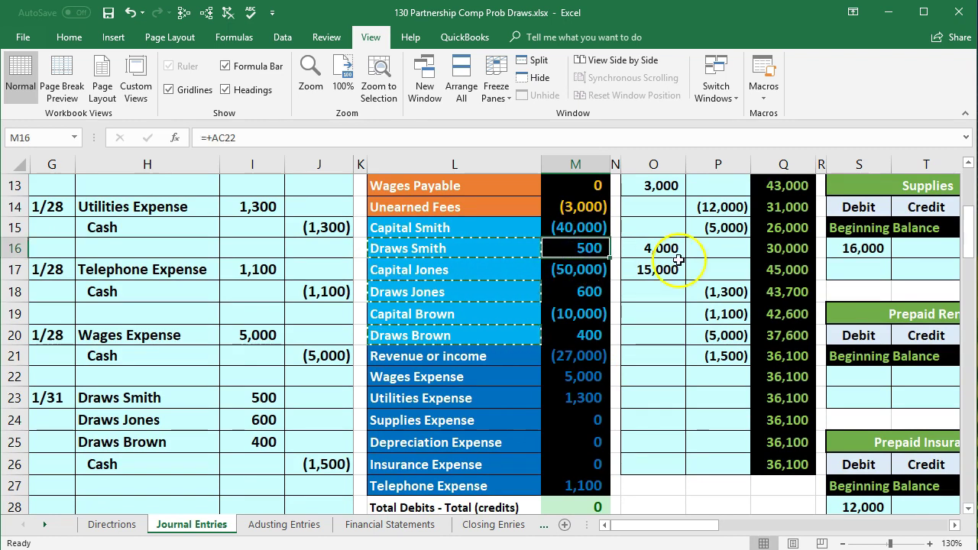
left_click(581, 424)
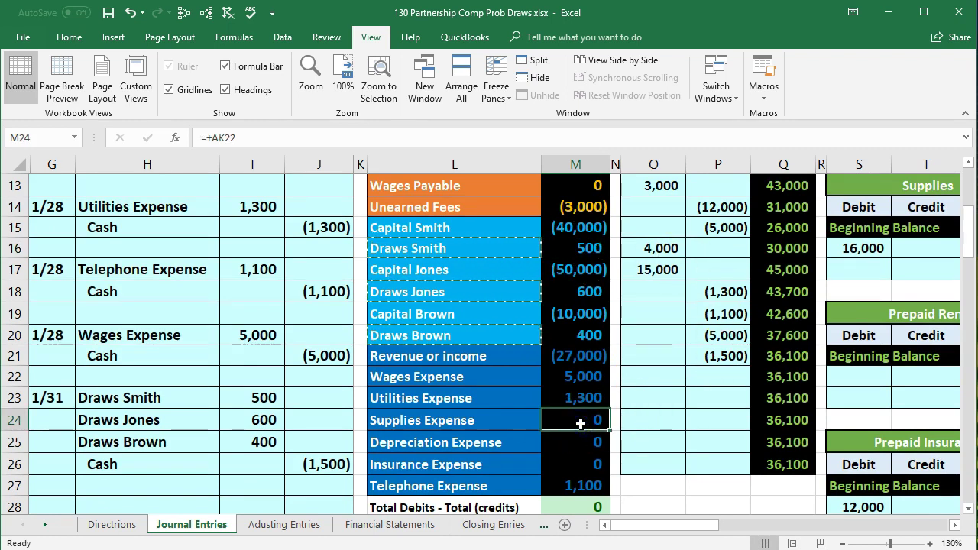
scroll(580, 433, "down", 1)
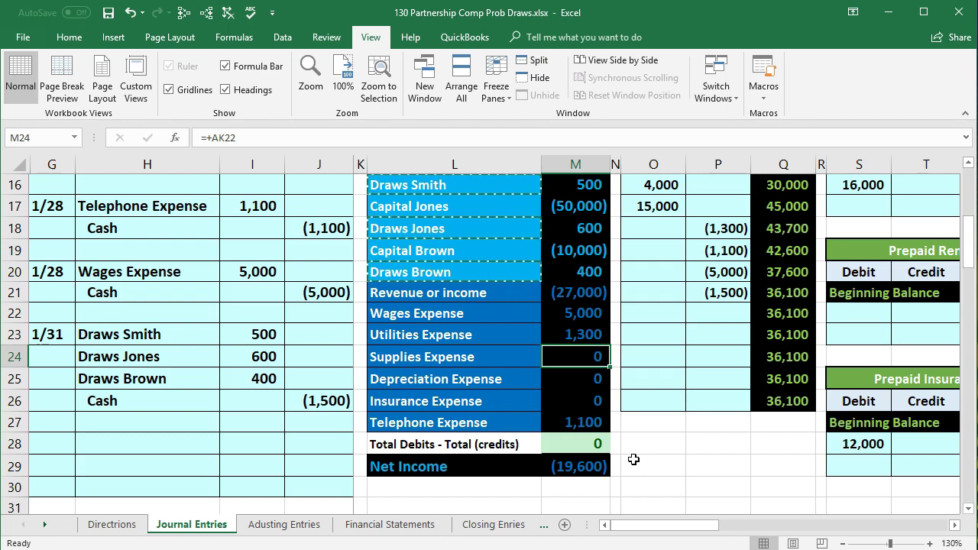
left_click(499, 212)
left_click(497, 185)
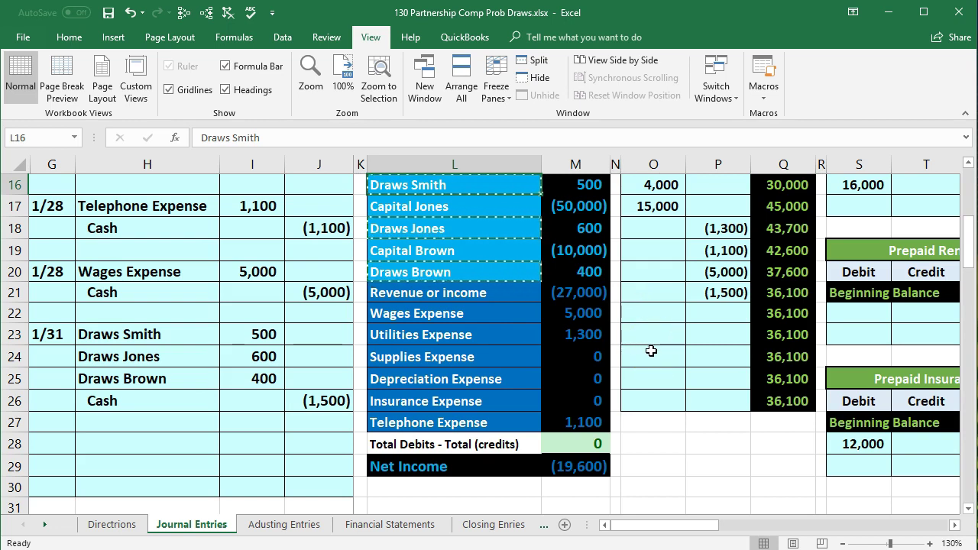
left_click(513, 185)
left_click_drag(513, 185, 563, 184)
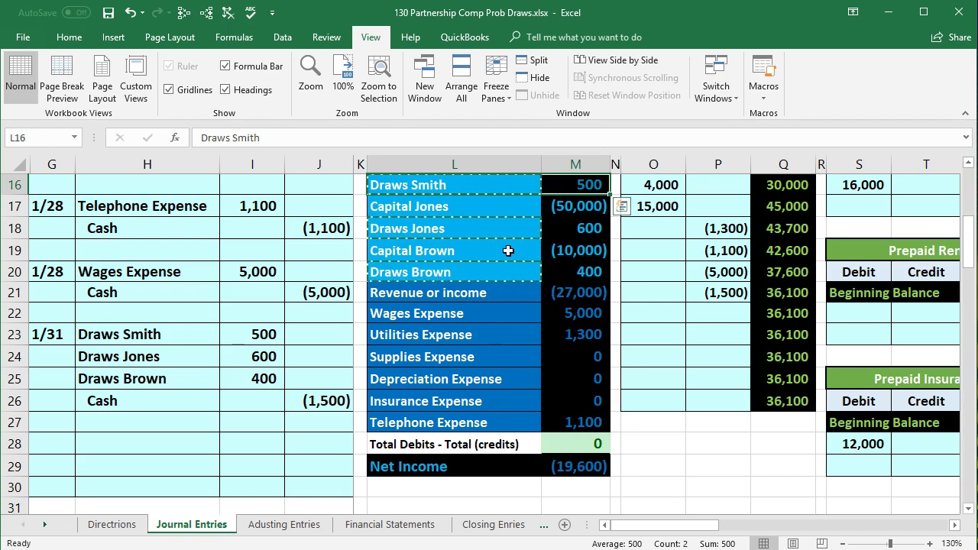
Step: Compare the revenue and expense balances in M21:M27 with the second partner's capital in M17 and the third partner's draws in M20
left_click_drag(578, 293, 582, 415)
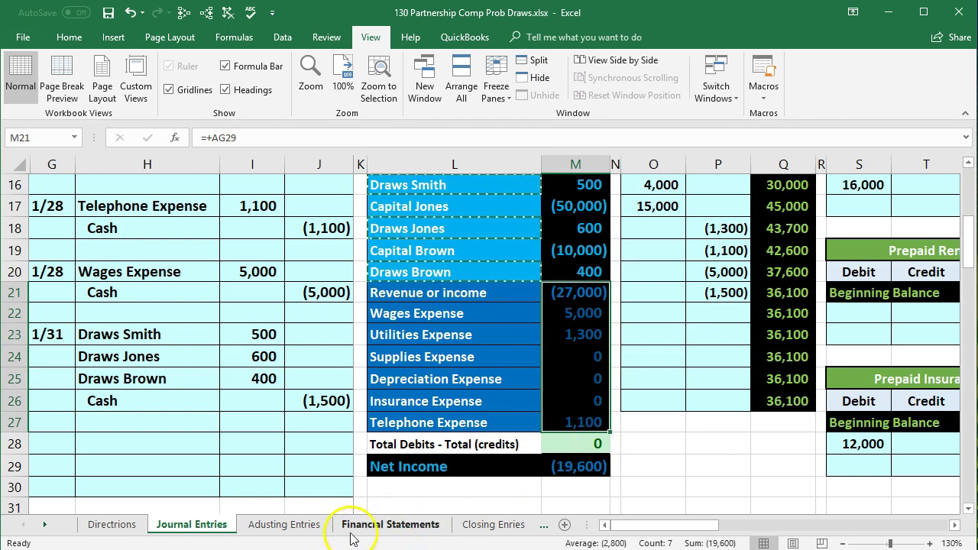
left_click(593, 206)
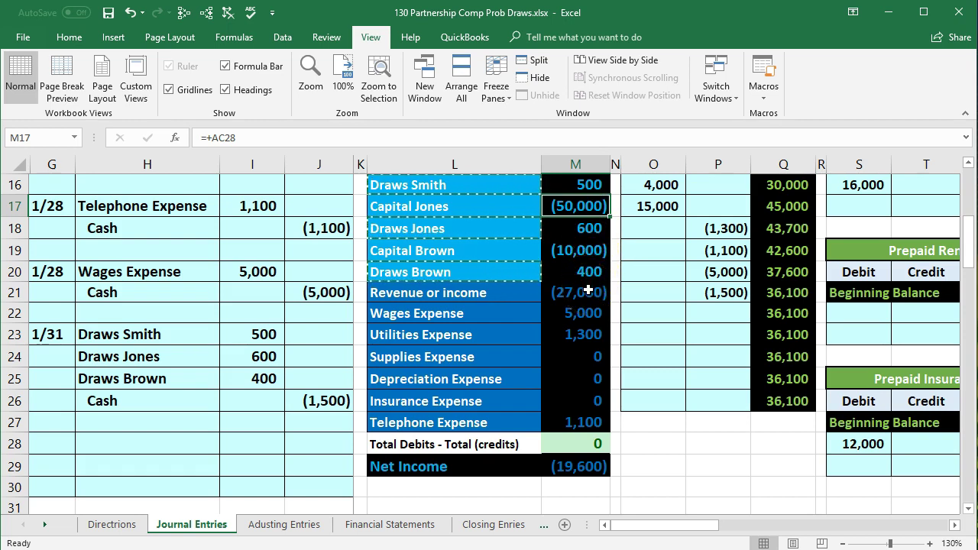
left_click_drag(588, 292, 588, 418)
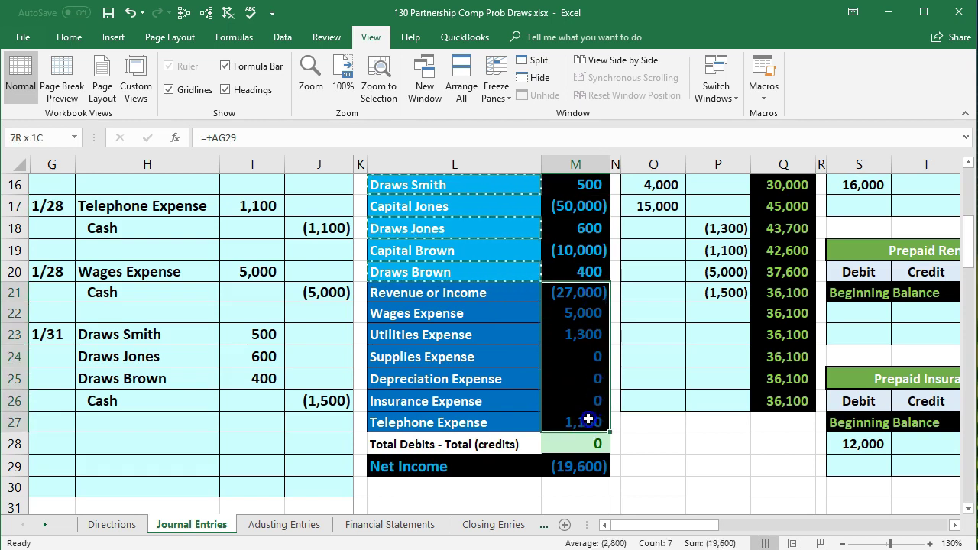
left_click(583, 275)
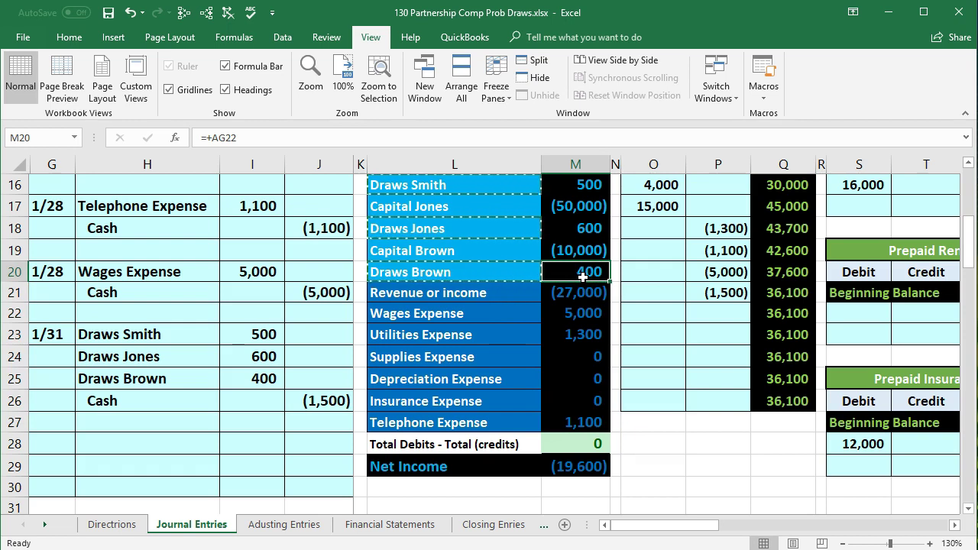
left_click(276, 426)
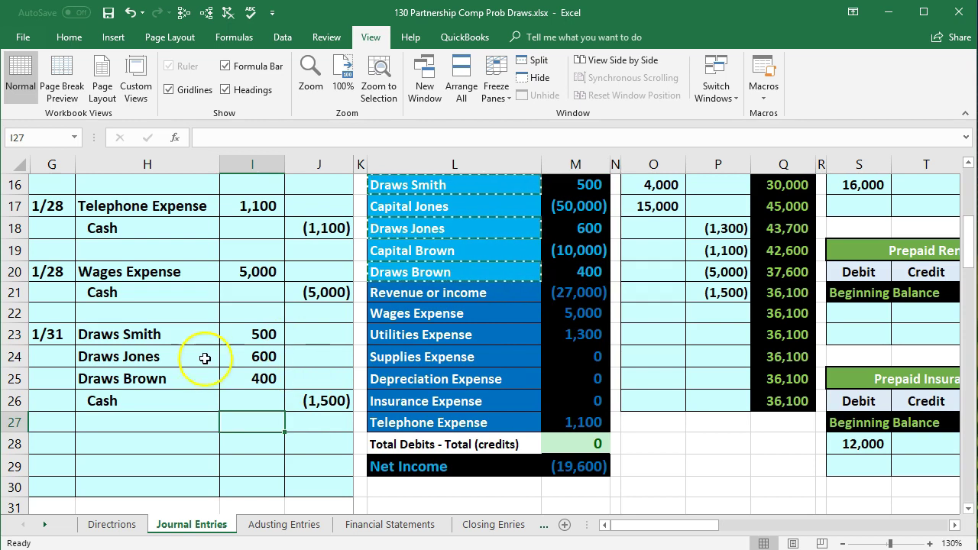